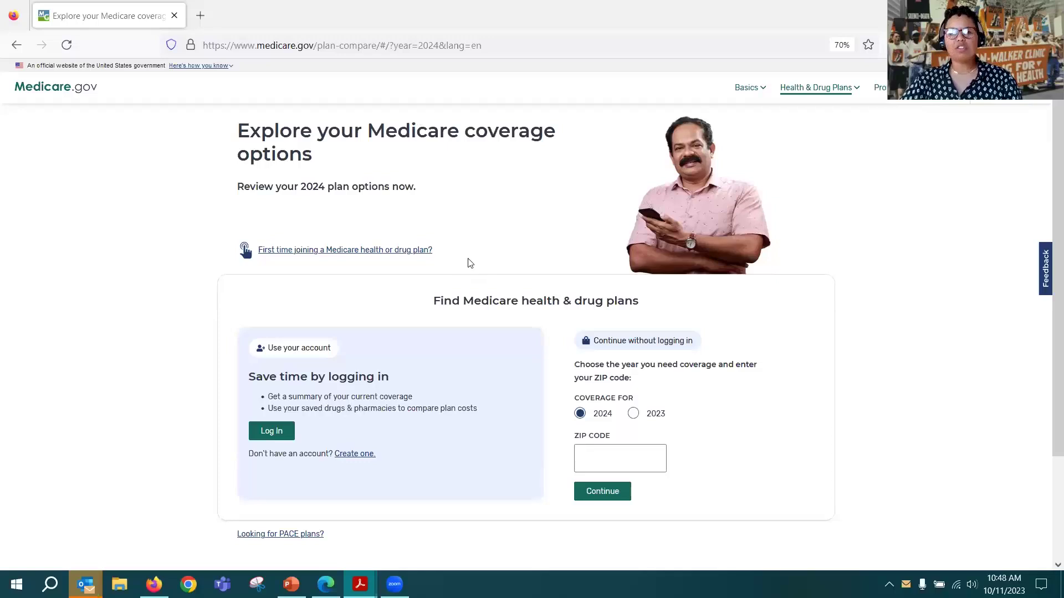
- Enter ZIP code 20009 for 2024 coverage and continue without logging in
{"action": "scroll", "coordinate": [470, 263], "scroll_direction": "down", "scroll_amount": 2}
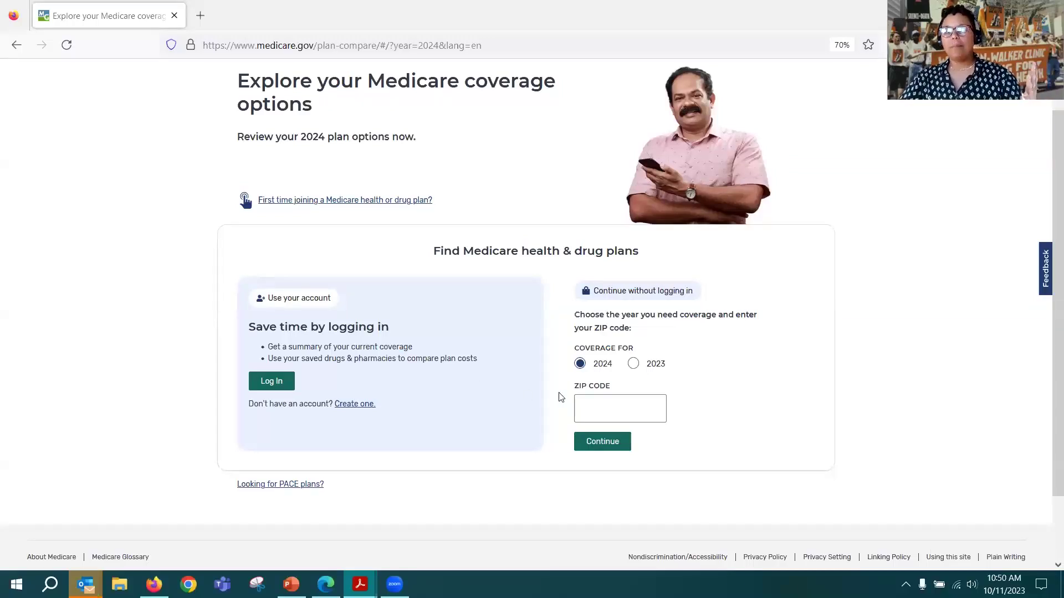
{"action": "left_click", "coordinate": [586, 405]}
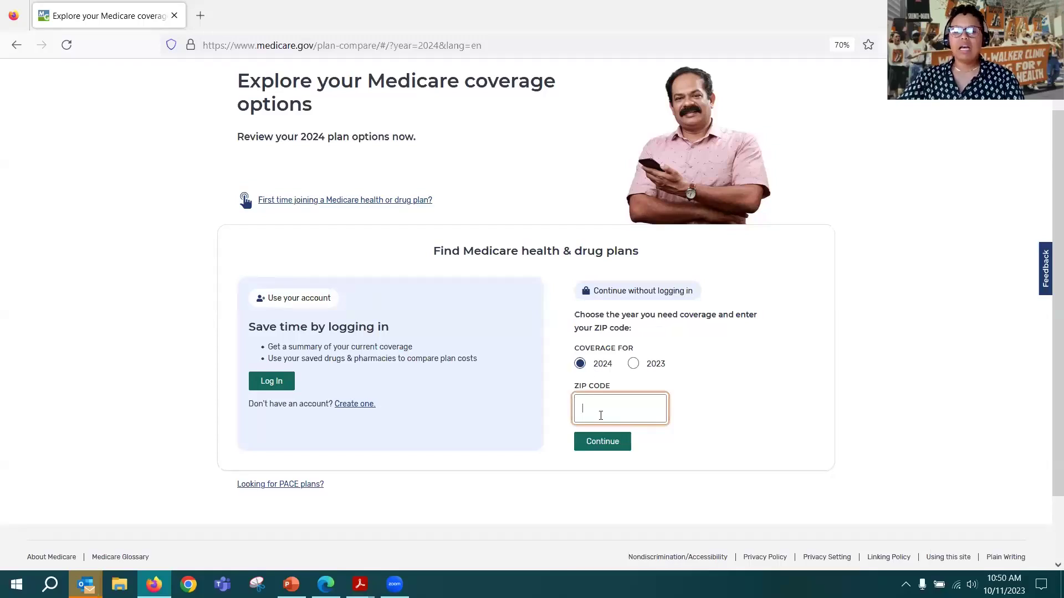
{"action": "type", "text": "200"}
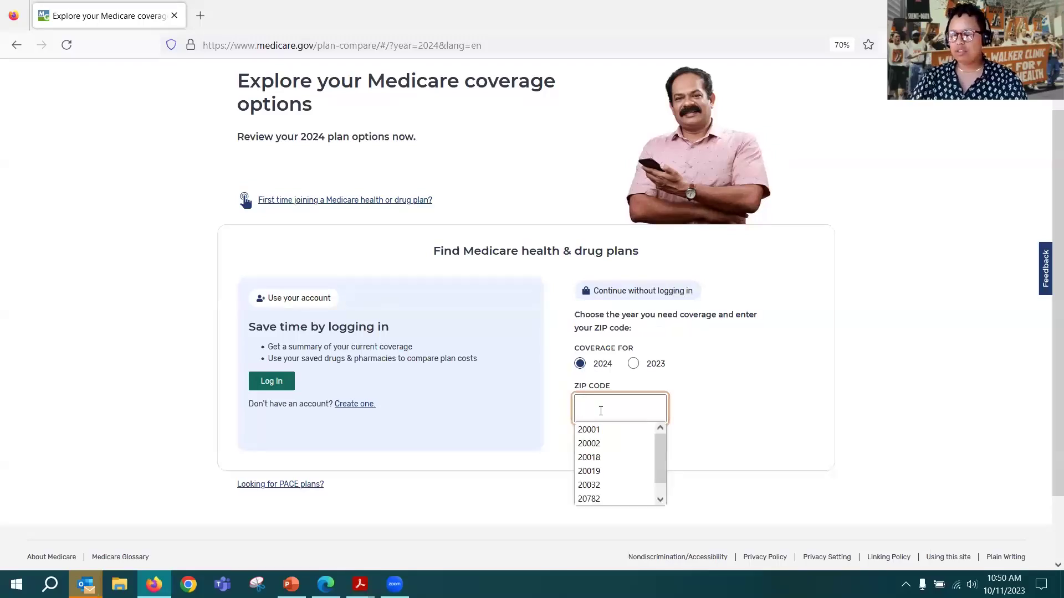
{"action": "type", "text": "09"}
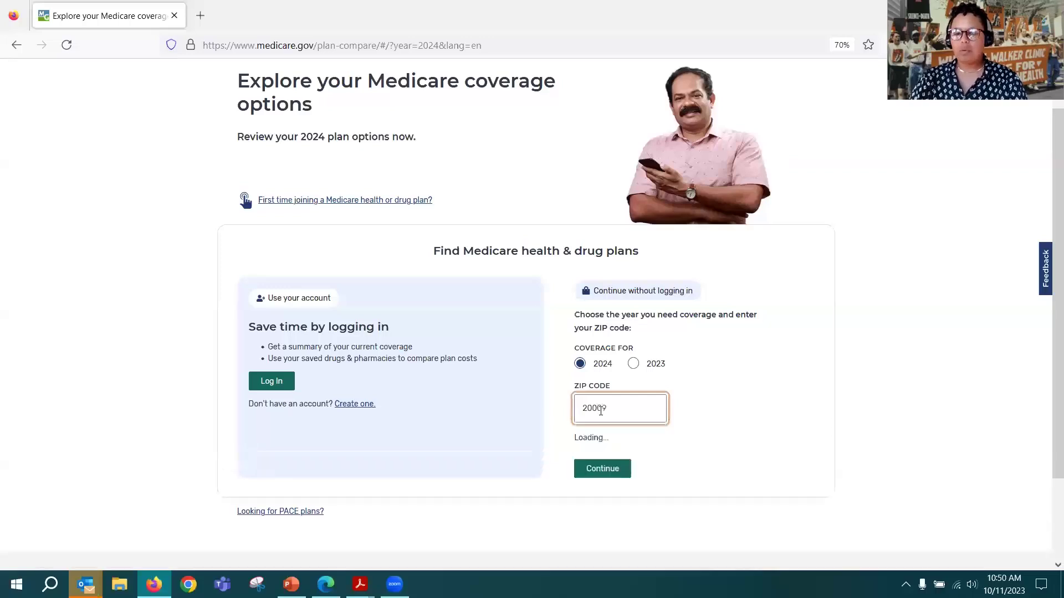
{"action": "left_click", "coordinate": [604, 441]}
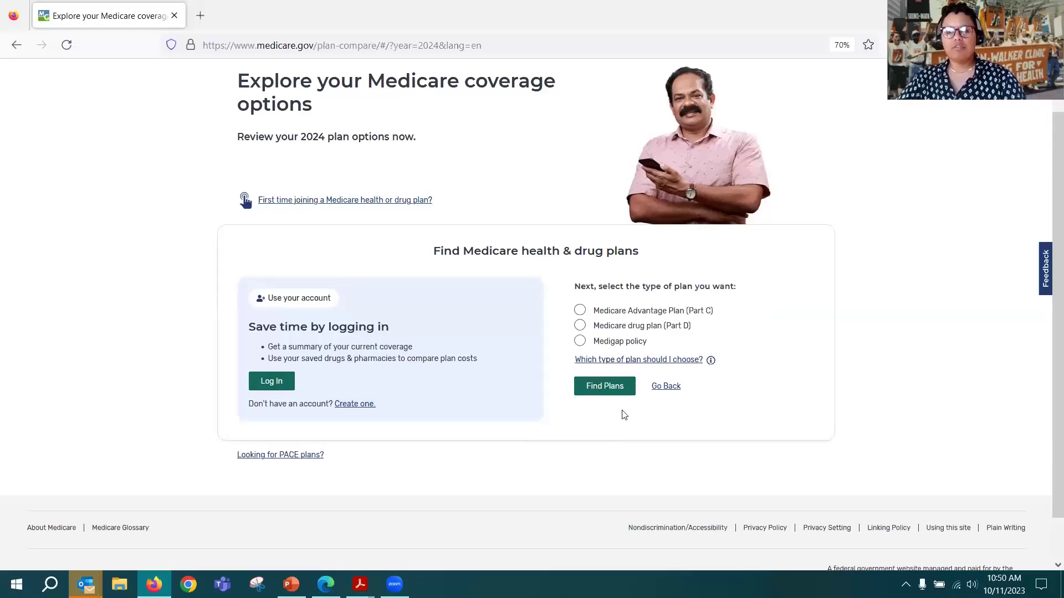
- Choose Medicare drug plan (Part D) as the plan type and start finding plans
{"action": "left_click", "coordinate": [581, 327]}
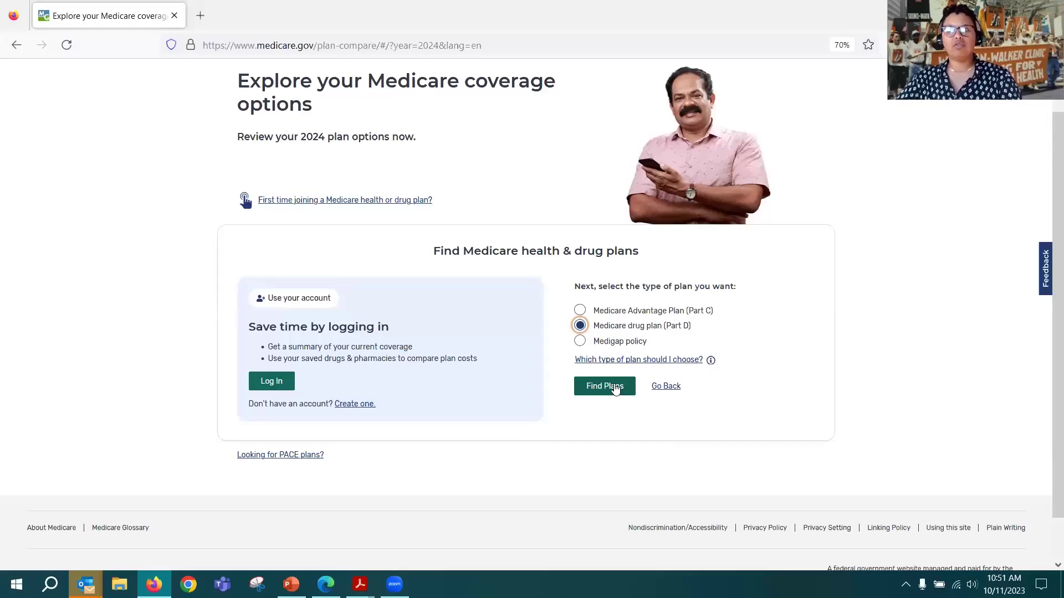
{"action": "left_click", "coordinate": [580, 311]}
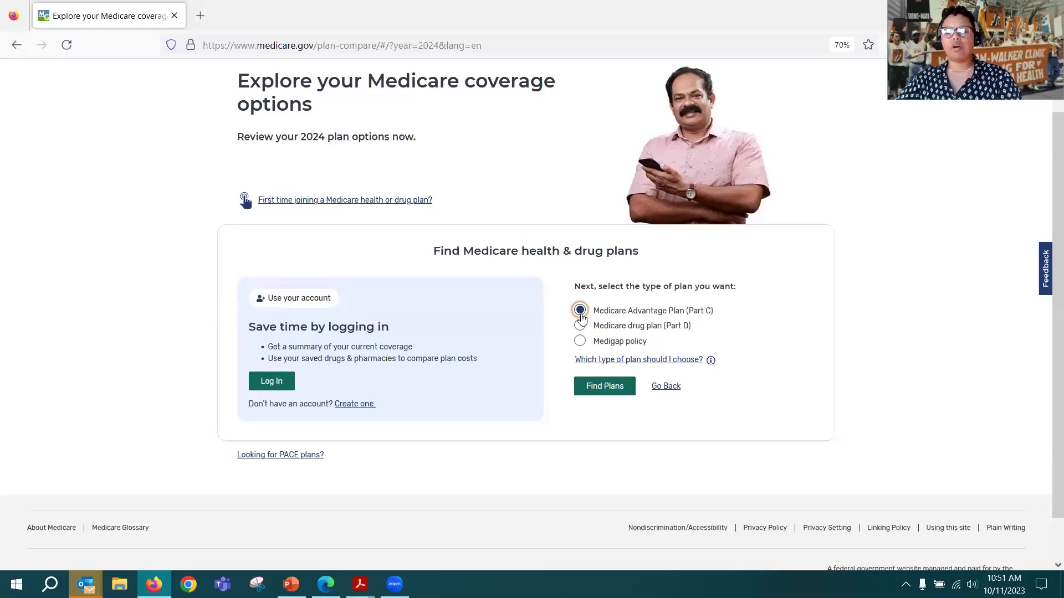
{"action": "left_click", "coordinate": [580, 326]}
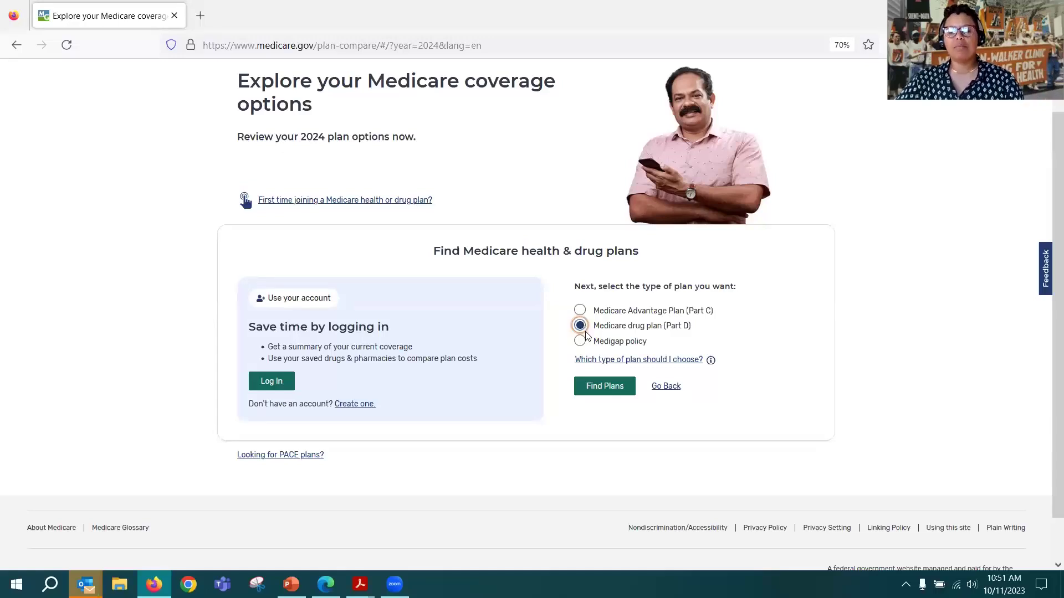
{"action": "left_click", "coordinate": [607, 388]}
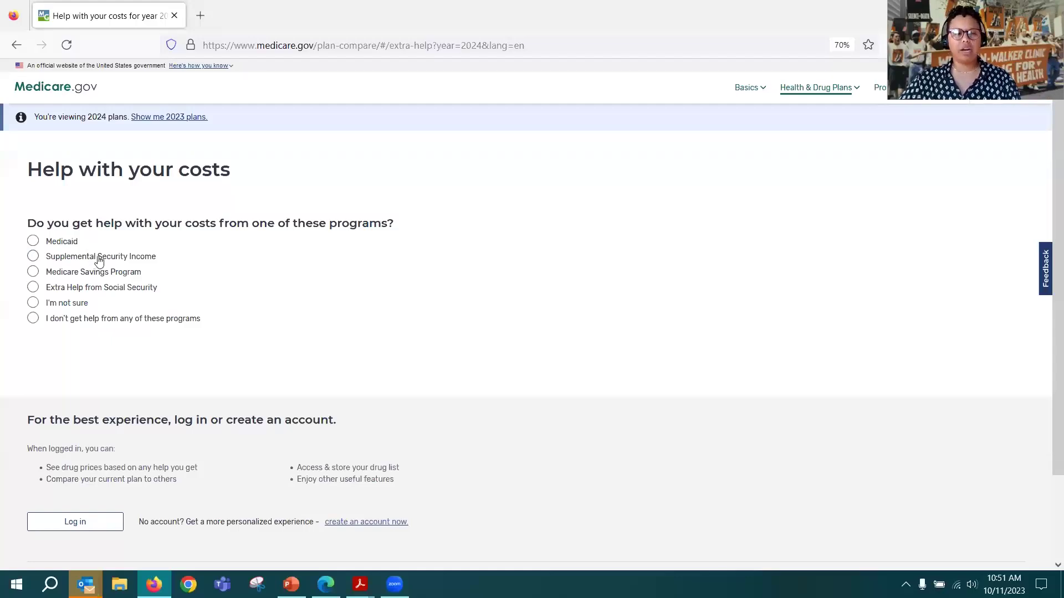
- Try the Medicare Savings Program, Medicaid and Supplemental Security Income options to read each cost-help program's description
{"action": "left_click", "coordinate": [32, 272]}
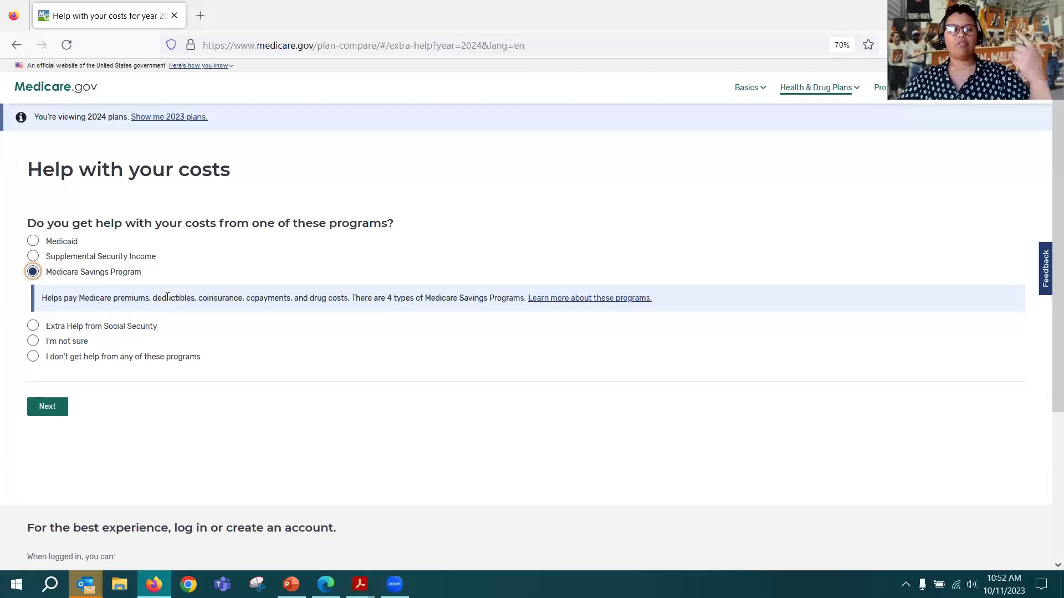
{"action": "left_click", "coordinate": [32, 242]}
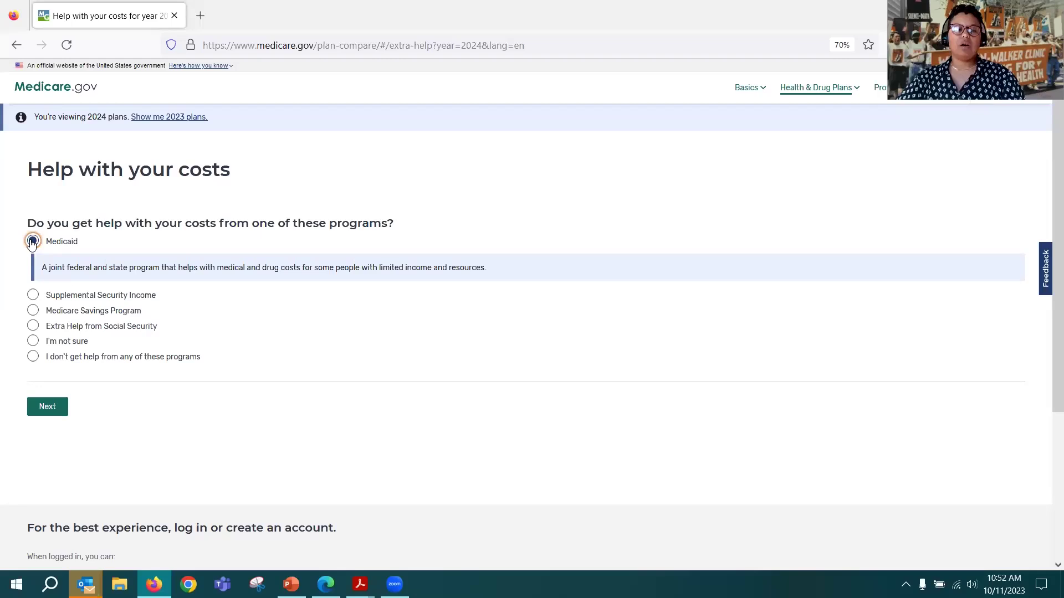
{"action": "left_click", "coordinate": [32, 296]}
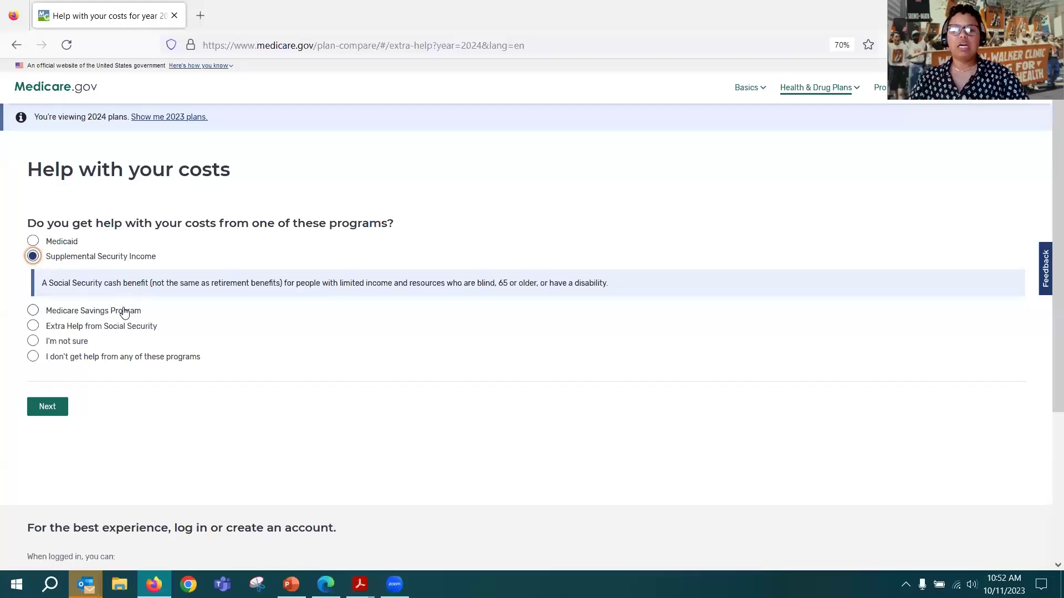
{"action": "left_click", "coordinate": [33, 311]}
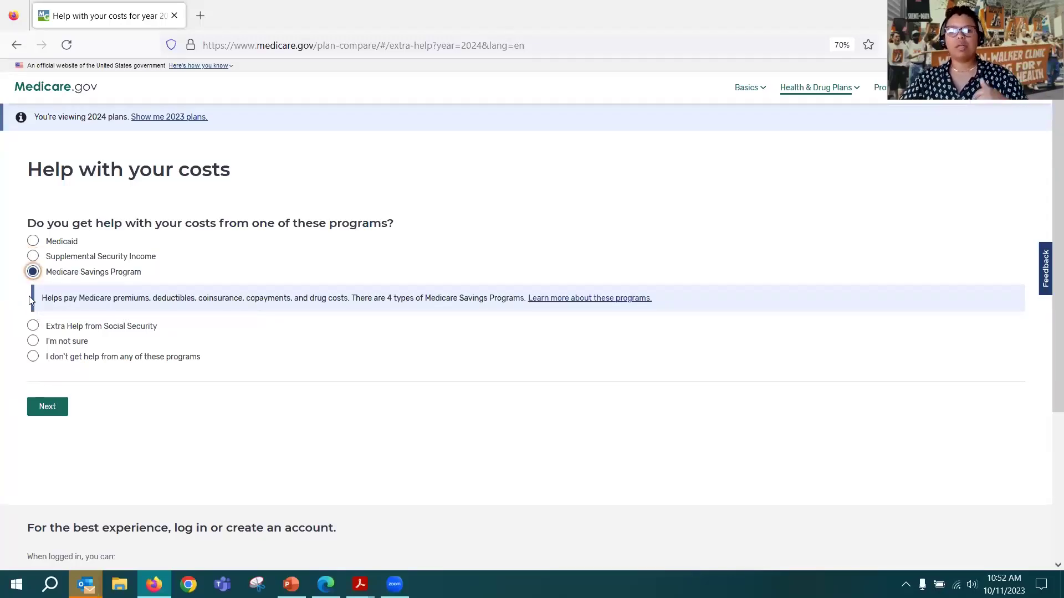
- Report Medicaid as the program helping with costs, and opt to see drug costs when comparing plans
{"action": "left_click", "coordinate": [32, 242]}
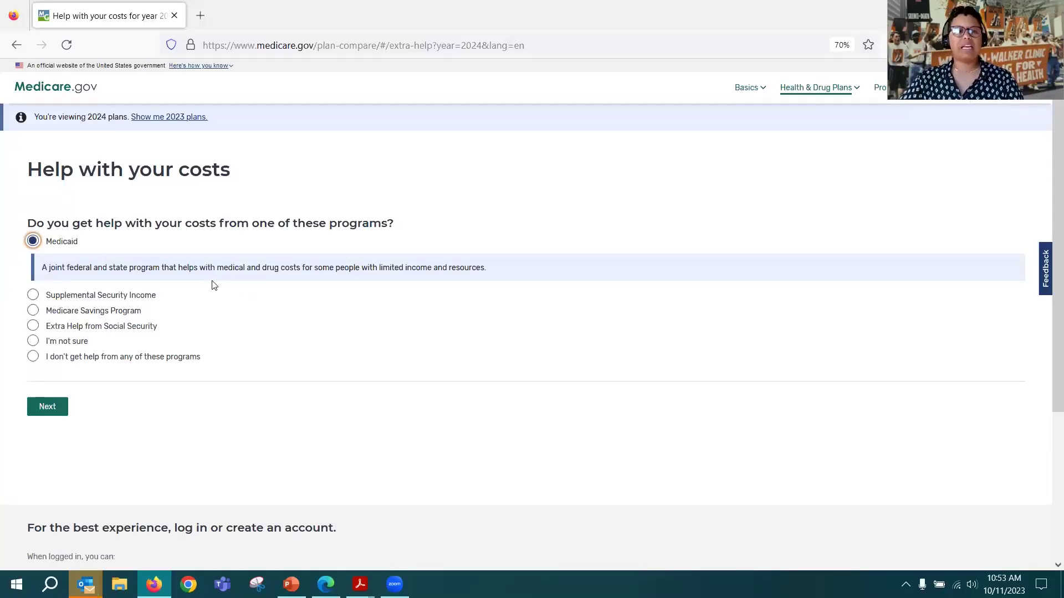
{"action": "left_click", "coordinate": [47, 407]}
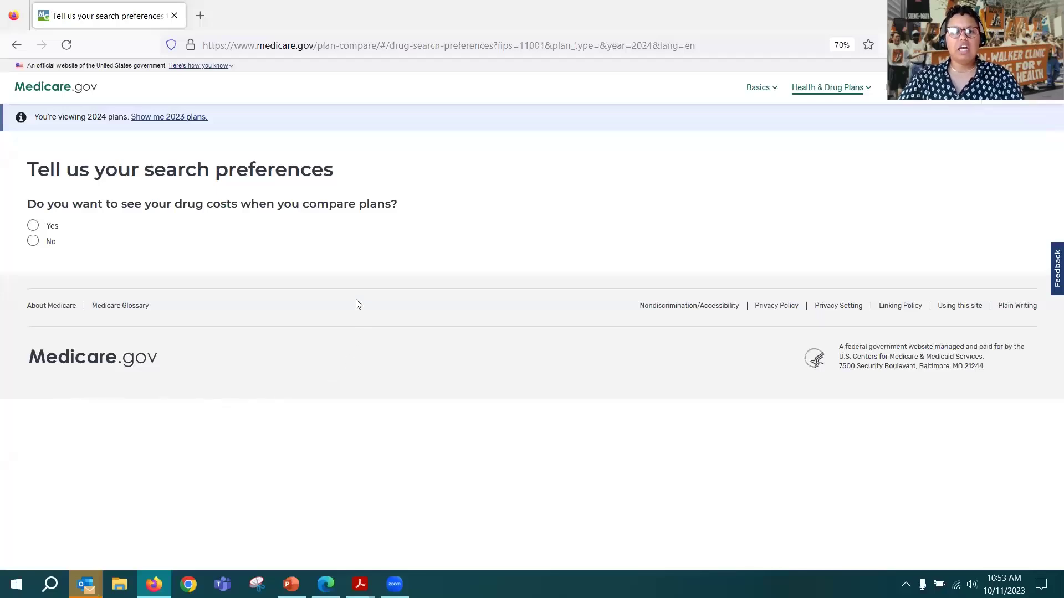
{"action": "left_click", "coordinate": [33, 227]}
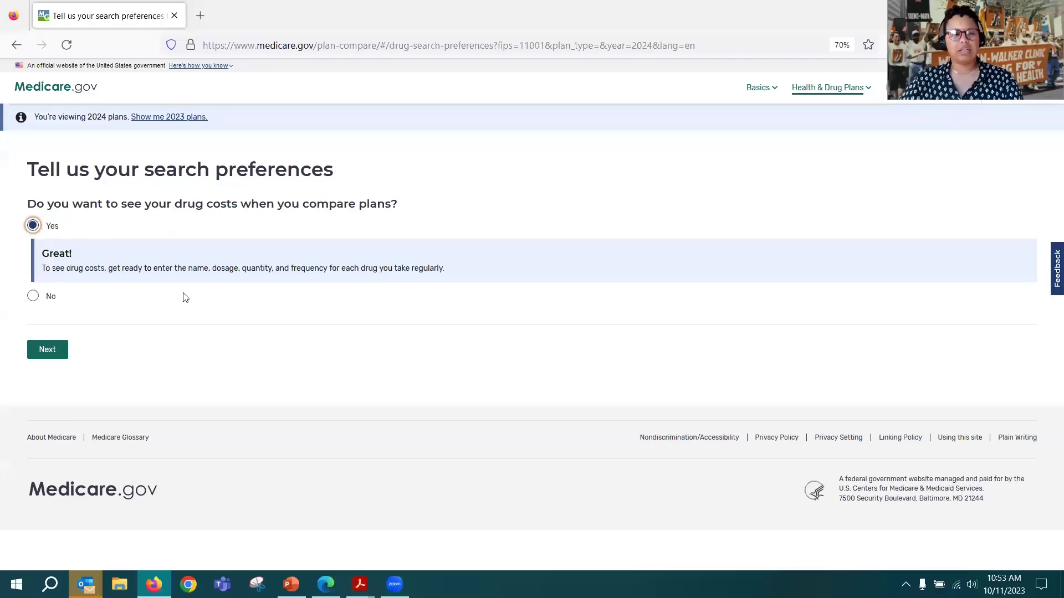
{"action": "left_click", "coordinate": [59, 353]}
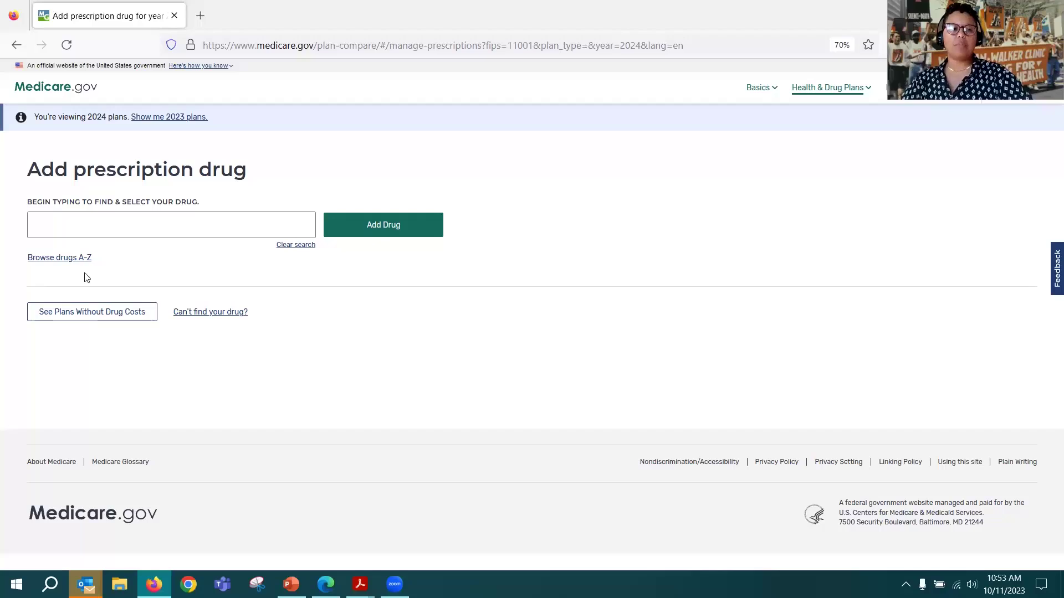
- Search for metformin, select metformin hydrochloride, and add it as a prescription drug
{"action": "left_click", "coordinate": [58, 227]}
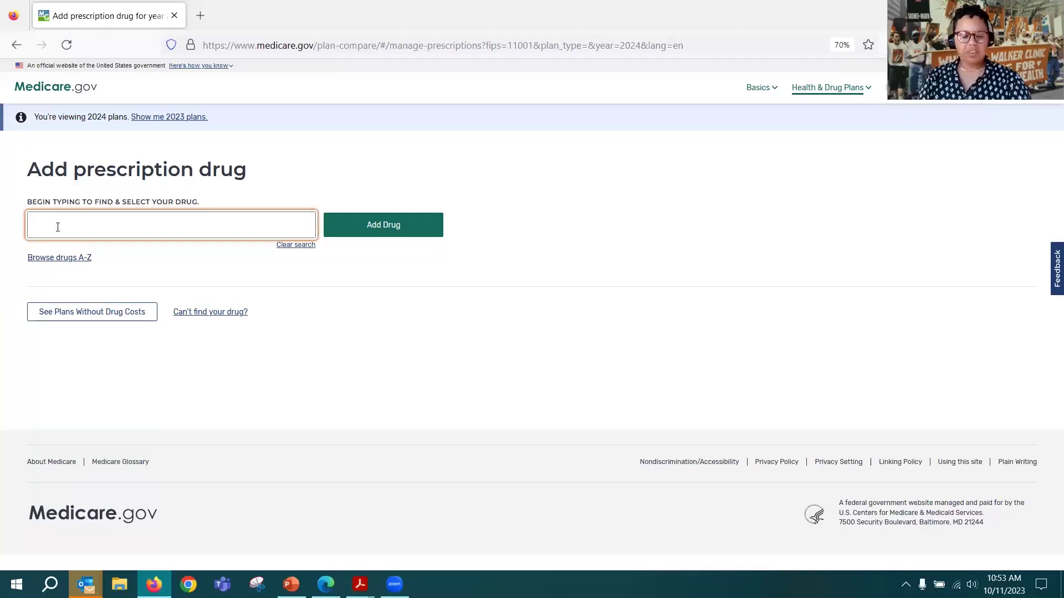
{"action": "type", "text": "METFOR"}
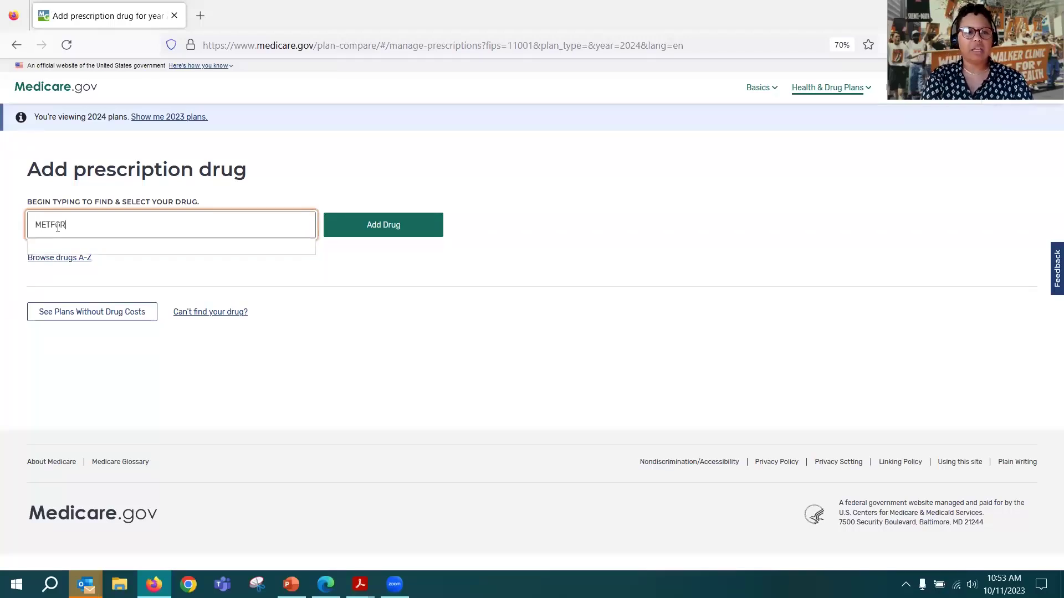
{"action": "type", "text": "MIN"}
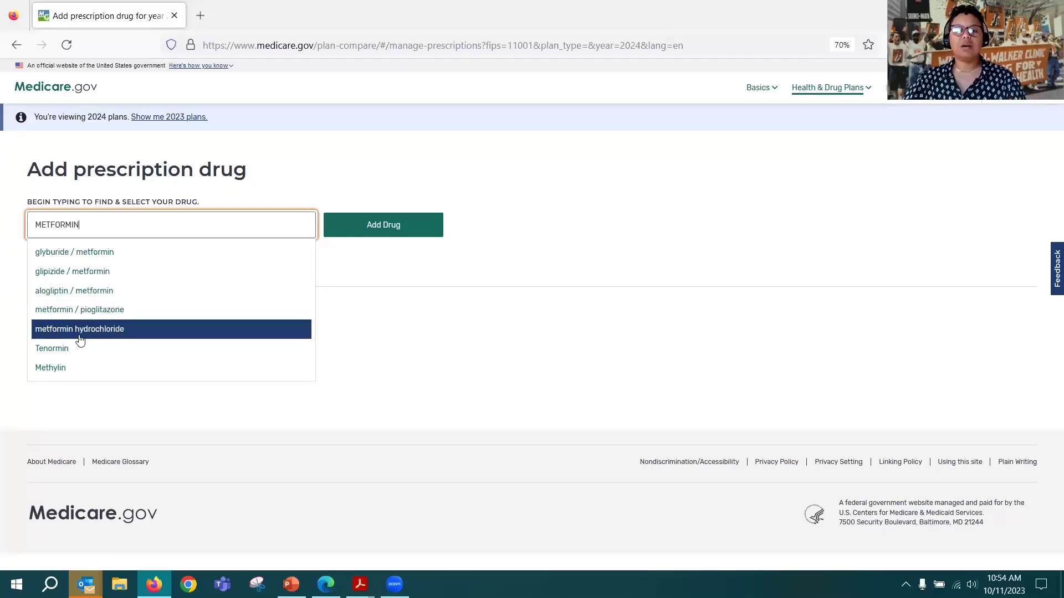
{"action": "left_click", "coordinate": [129, 337]}
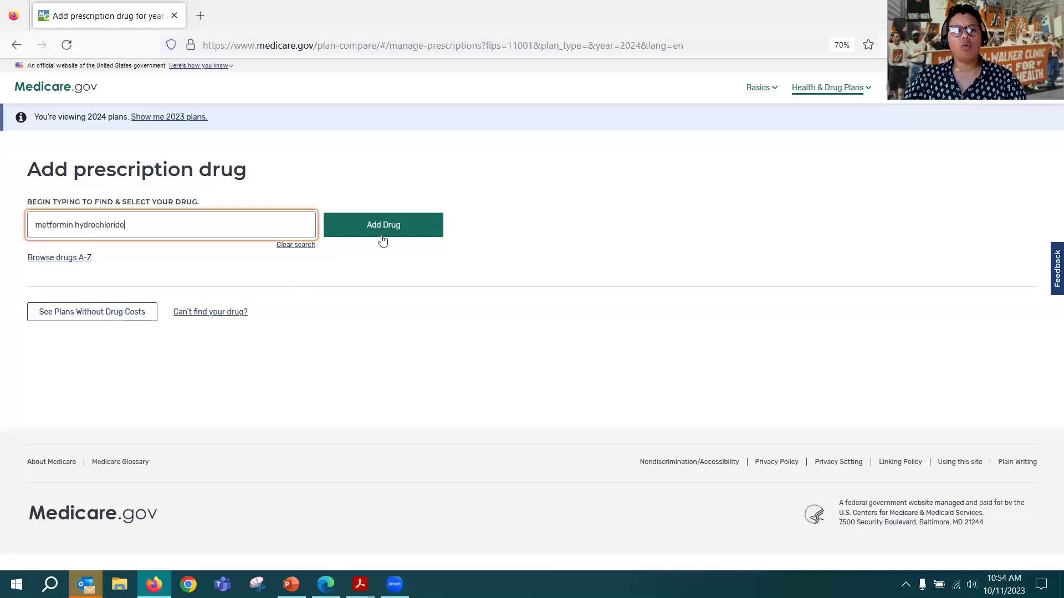
{"action": "left_click", "coordinate": [392, 224]}
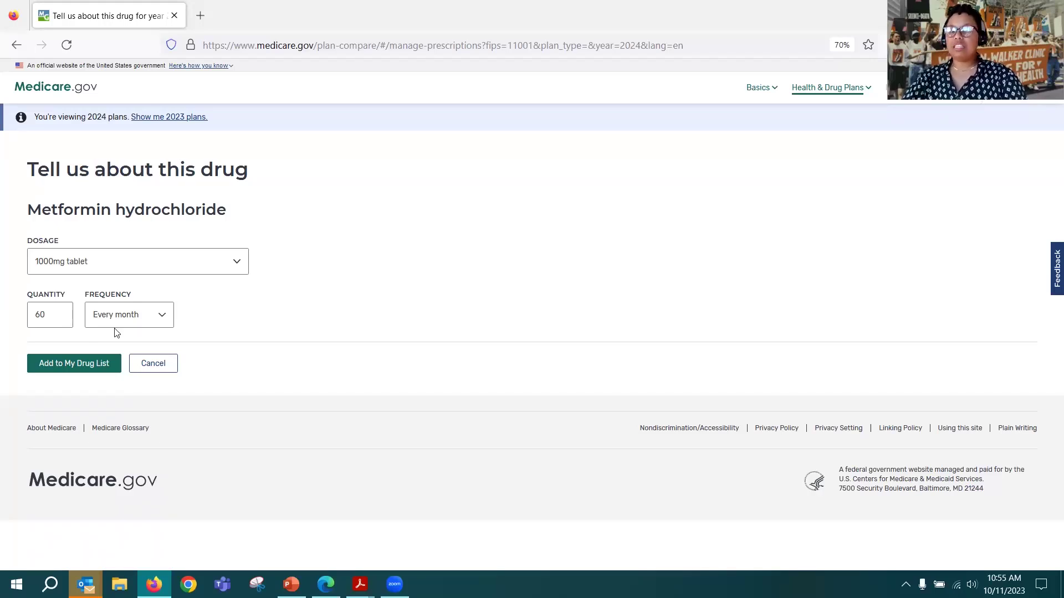
- Try the metformin hcl er 500mg extended-release dosage, then set the 1000mg tablet and add it to the drug list
{"action": "left_click", "coordinate": [233, 267]}
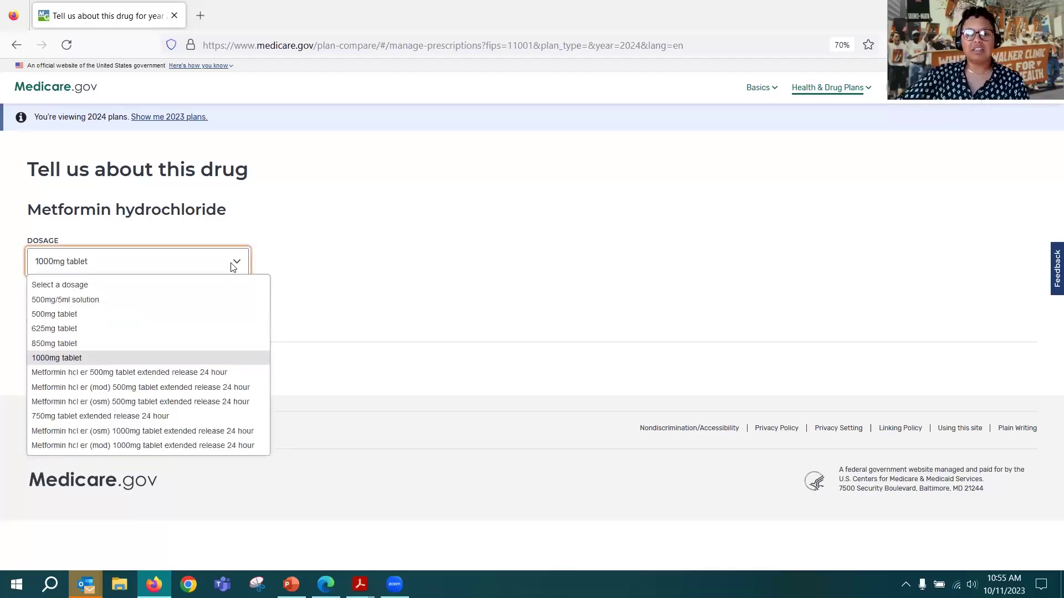
{"action": "left_click", "coordinate": [89, 373]}
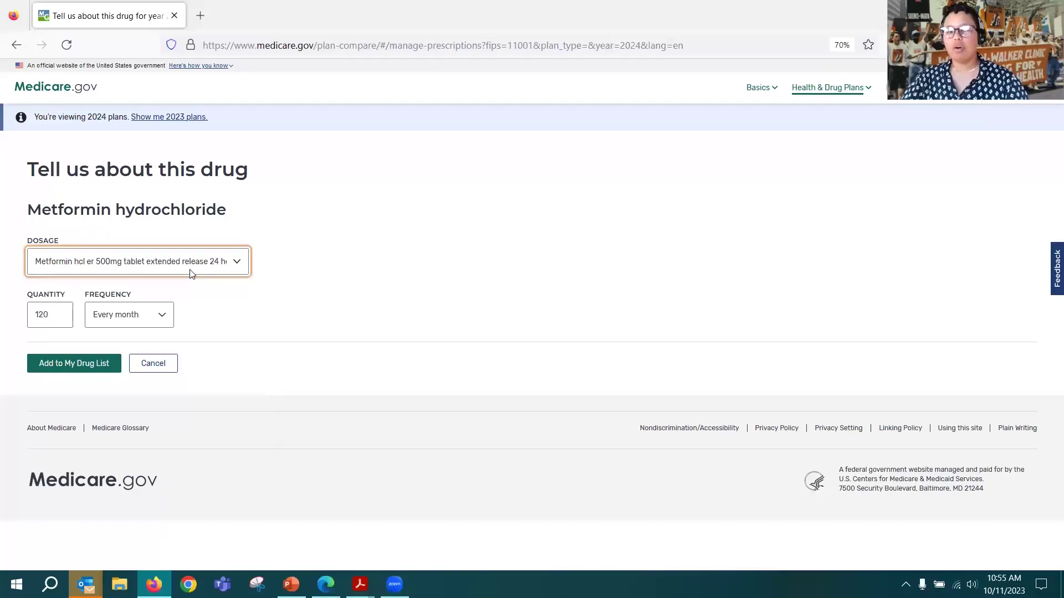
{"action": "left_click", "coordinate": [227, 262]}
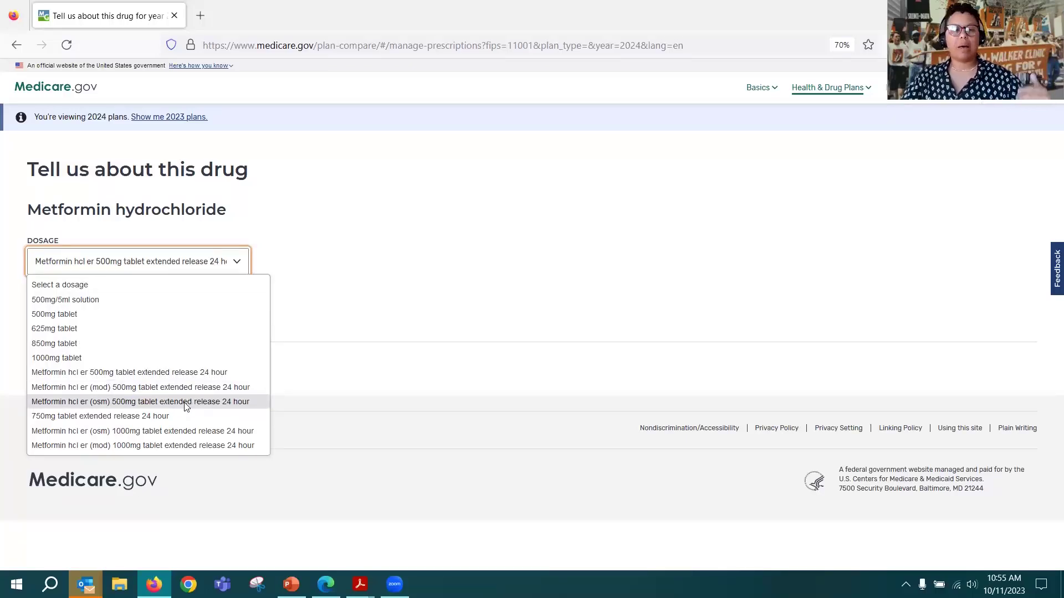
{"action": "left_click", "coordinate": [142, 358]}
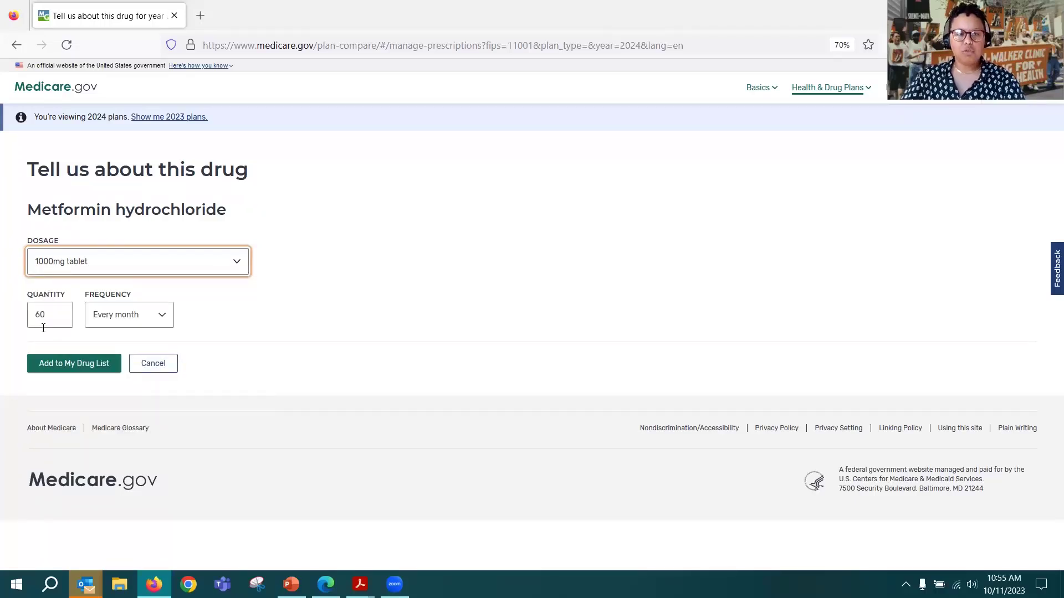
{"action": "left_click", "coordinate": [50, 365]}
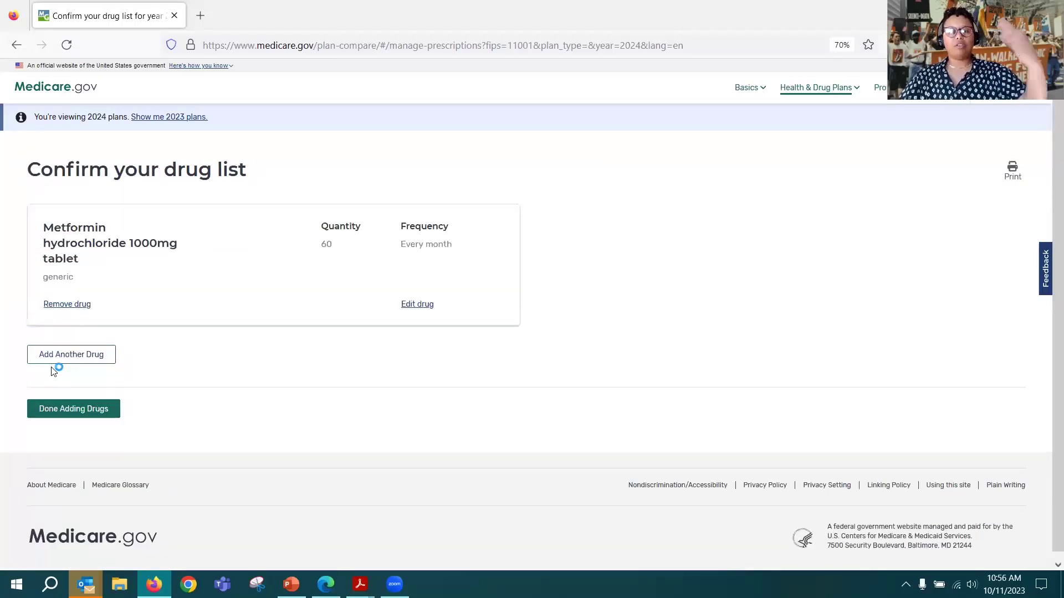
- Add Biktarvy as another prescription drug
{"action": "left_click", "coordinate": [79, 359]}
{"action": "left_click", "coordinate": [77, 363]}
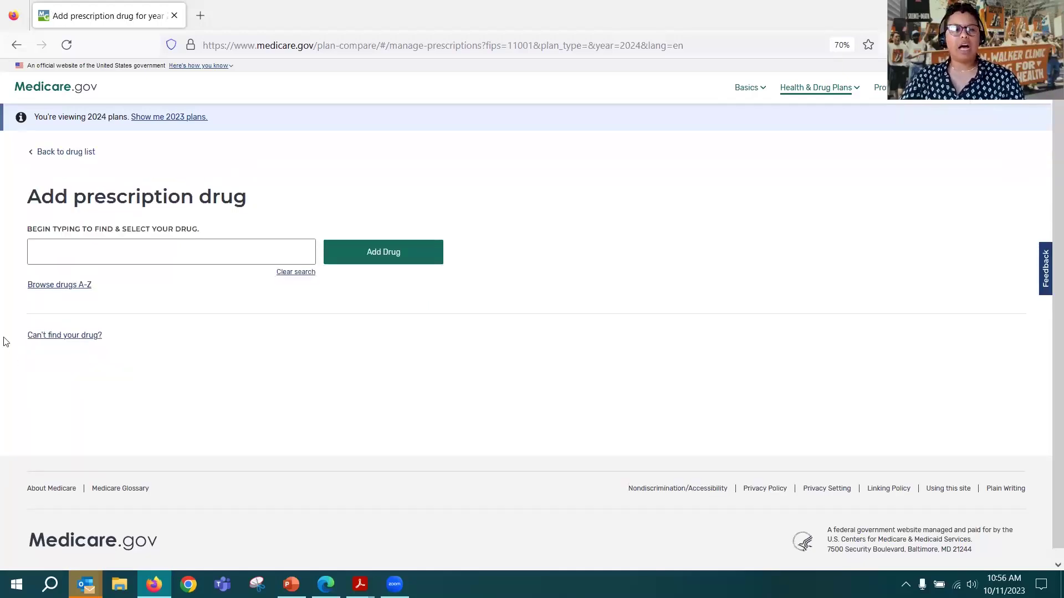
{"action": "left_click", "coordinate": [52, 252]}
{"action": "type", "text": "B"}
{"action": "type", "text": "ik"}
{"action": "type", "text": "tarvy"}
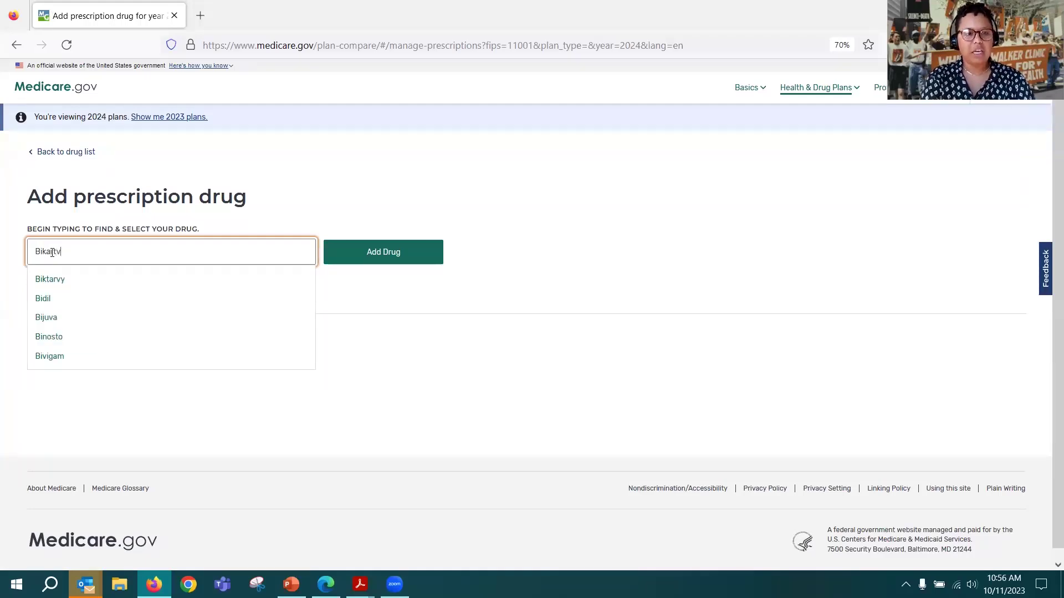
{"action": "left_click", "coordinate": [60, 289]}
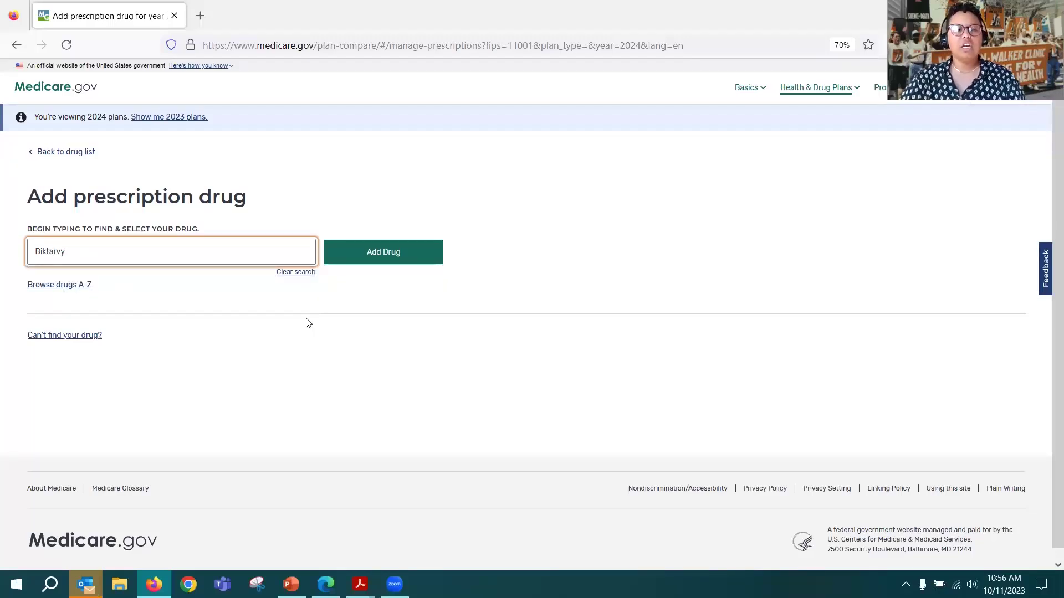
{"action": "left_click", "coordinate": [376, 256]}
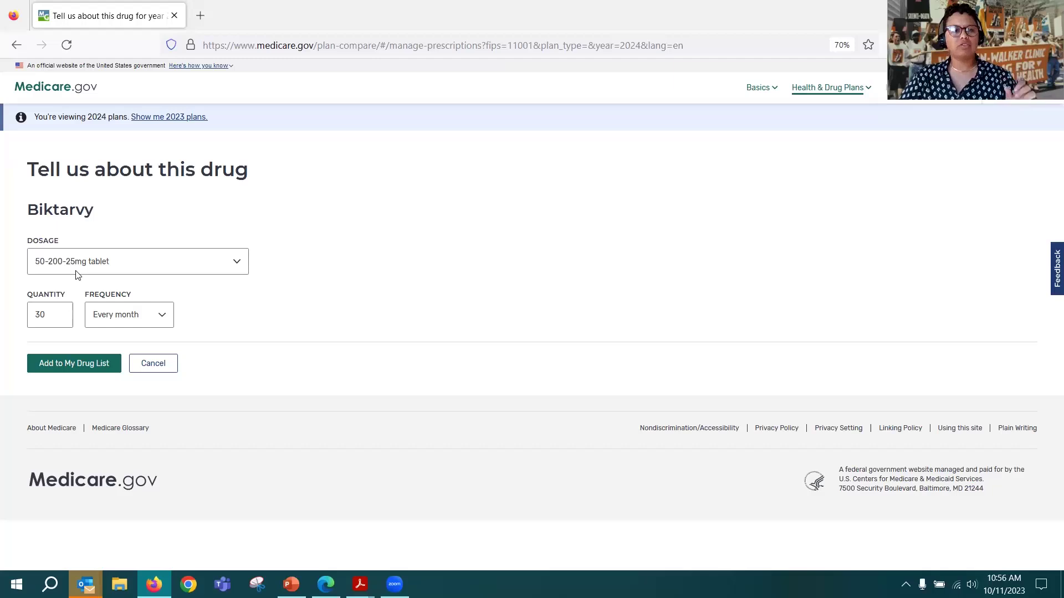
- Check the Biktarvy dosage choices, keep the 50-200-25mg tablet, and add it to the drug list
{"action": "left_click", "coordinate": [221, 270]}
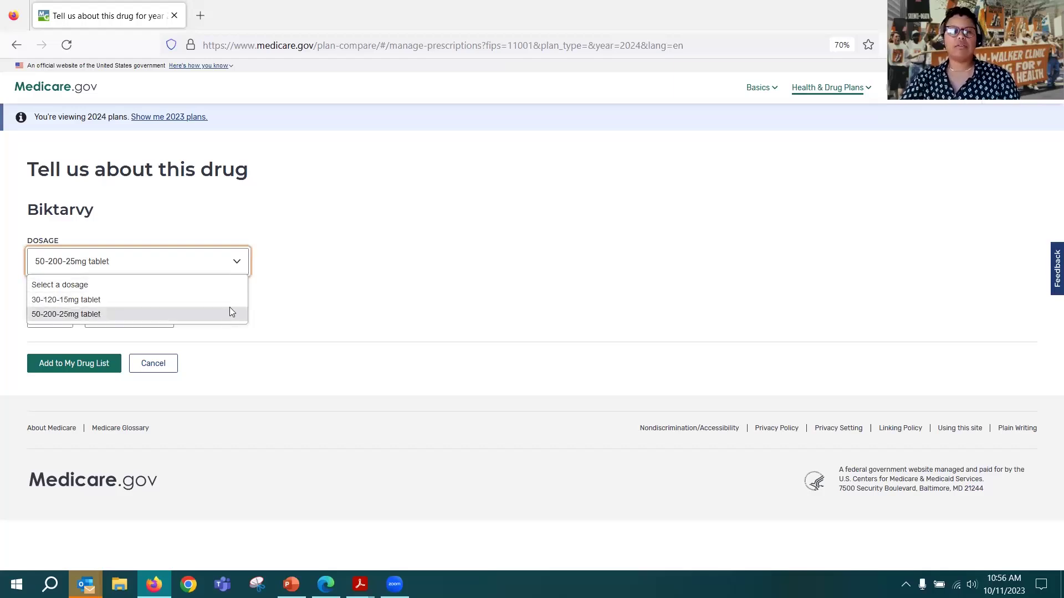
{"action": "left_click", "coordinate": [316, 257]}
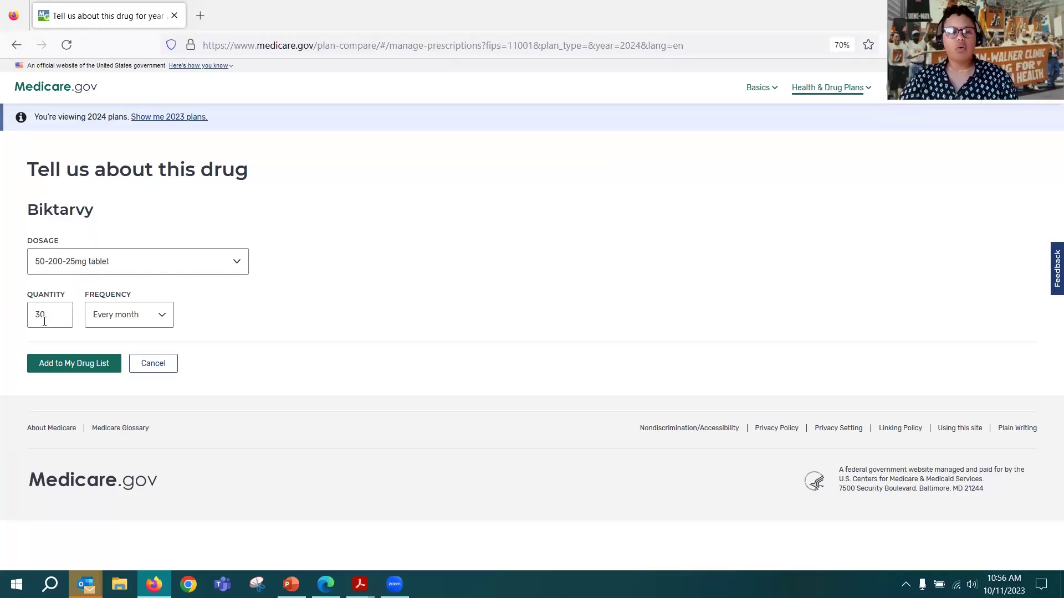
{"action": "left_click", "coordinate": [70, 364]}
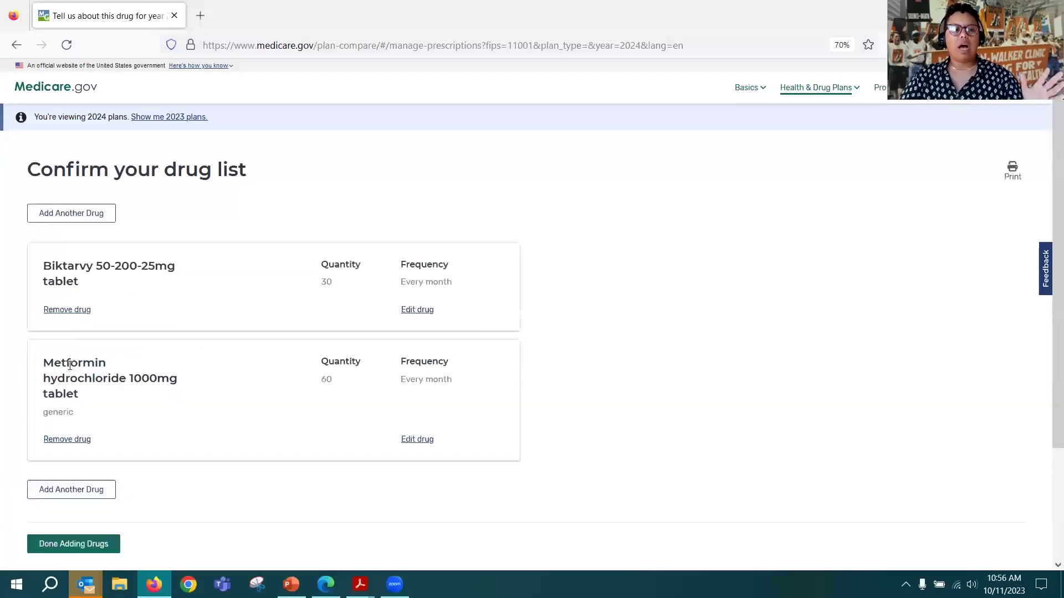
{"action": "left_click", "coordinate": [86, 491]}
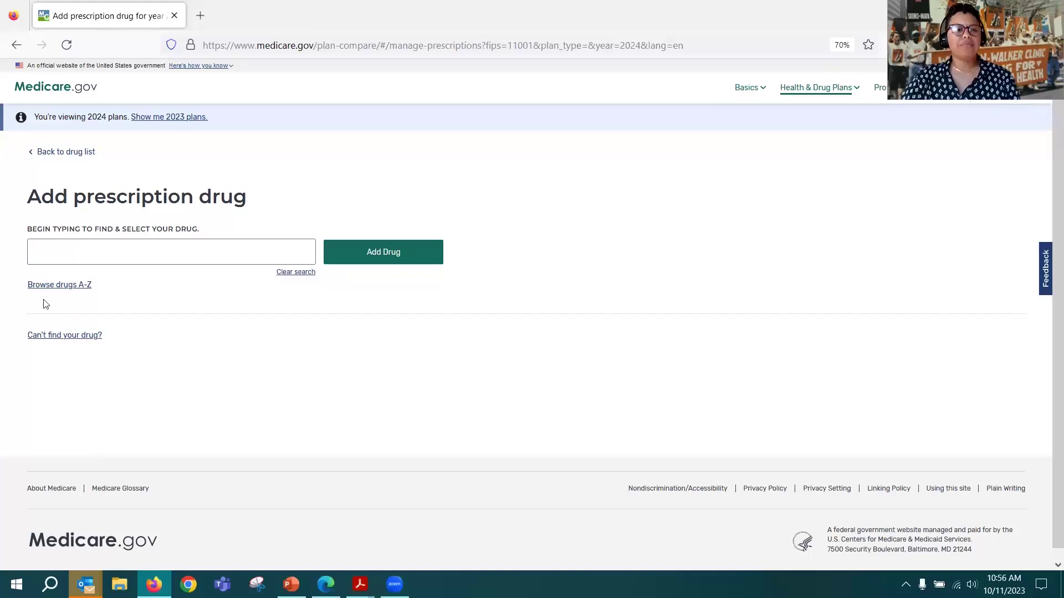
{"action": "left_click", "coordinate": [50, 259]}
{"action": "type", "text": "vit"}
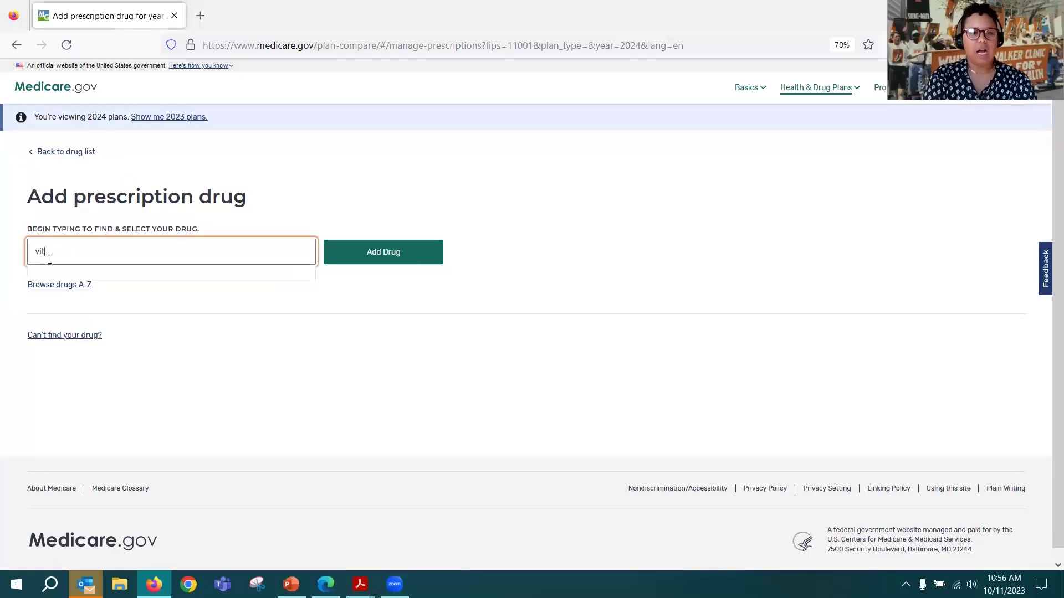
{"action": "type", "text": "amin"}
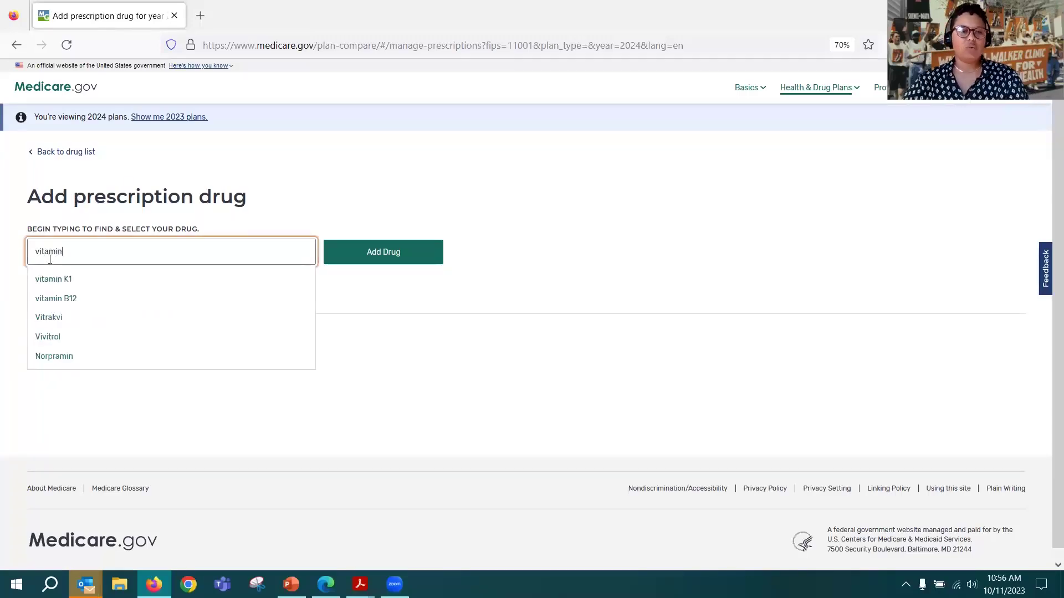
{"action": "left_click", "coordinate": [64, 295]}
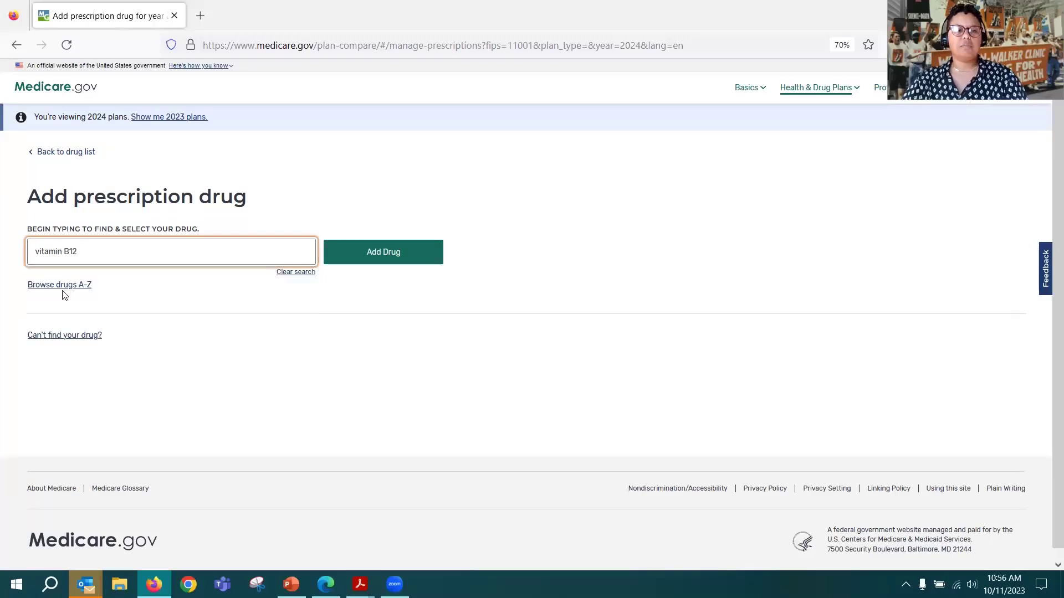
{"action": "left_click", "coordinate": [372, 266]}
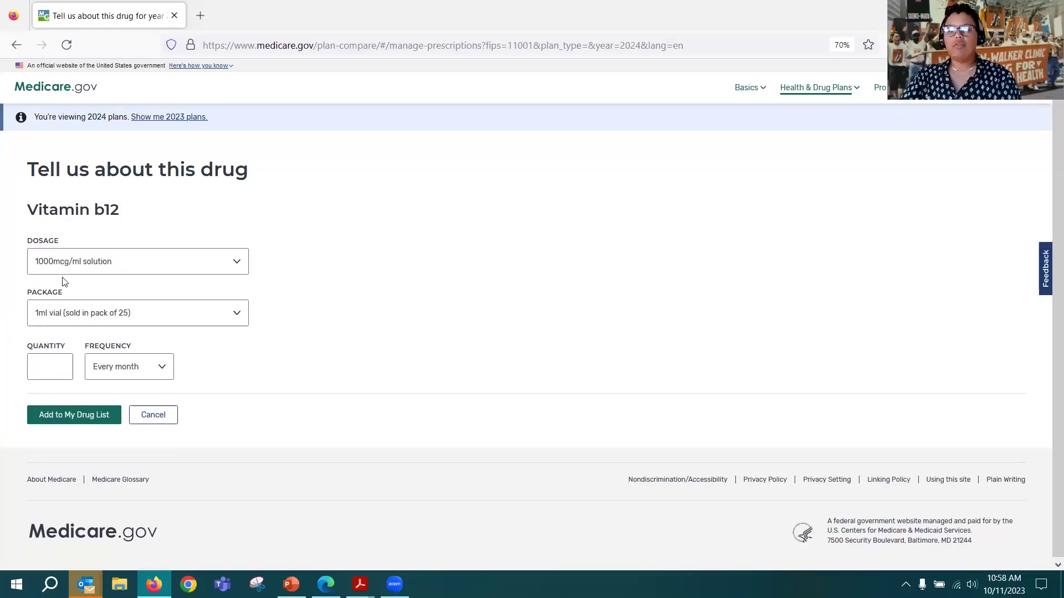
{"action": "left_click", "coordinate": [168, 268]}
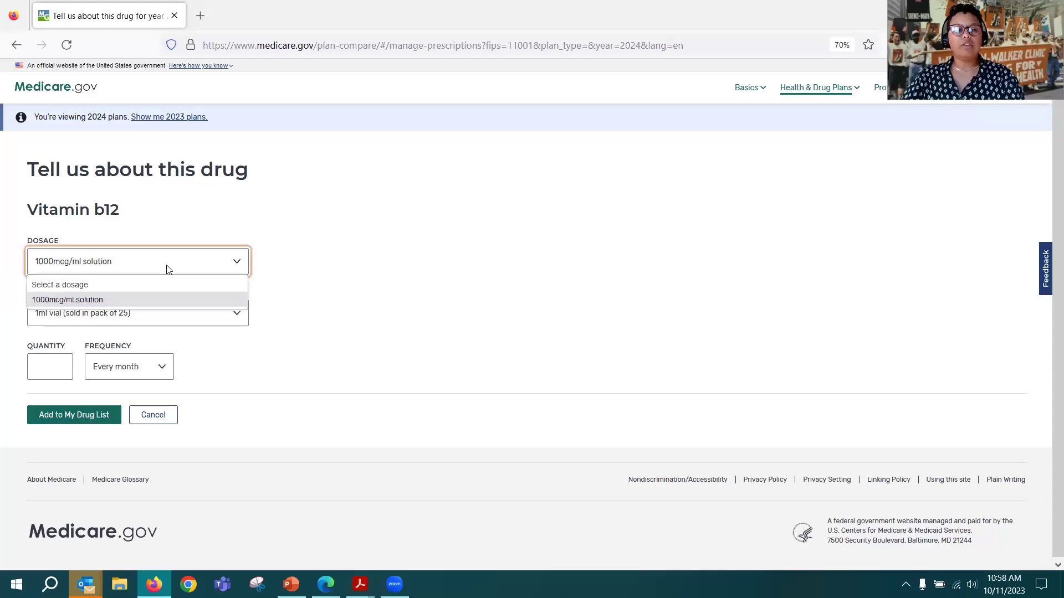
{"action": "left_click", "coordinate": [128, 299]}
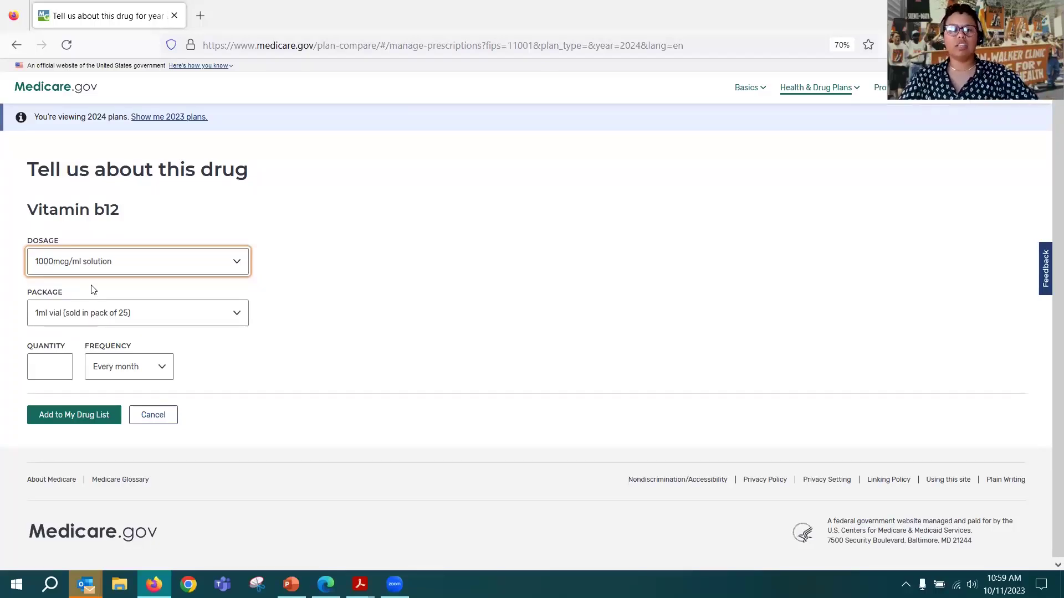
{"action": "left_click", "coordinate": [150, 418]}
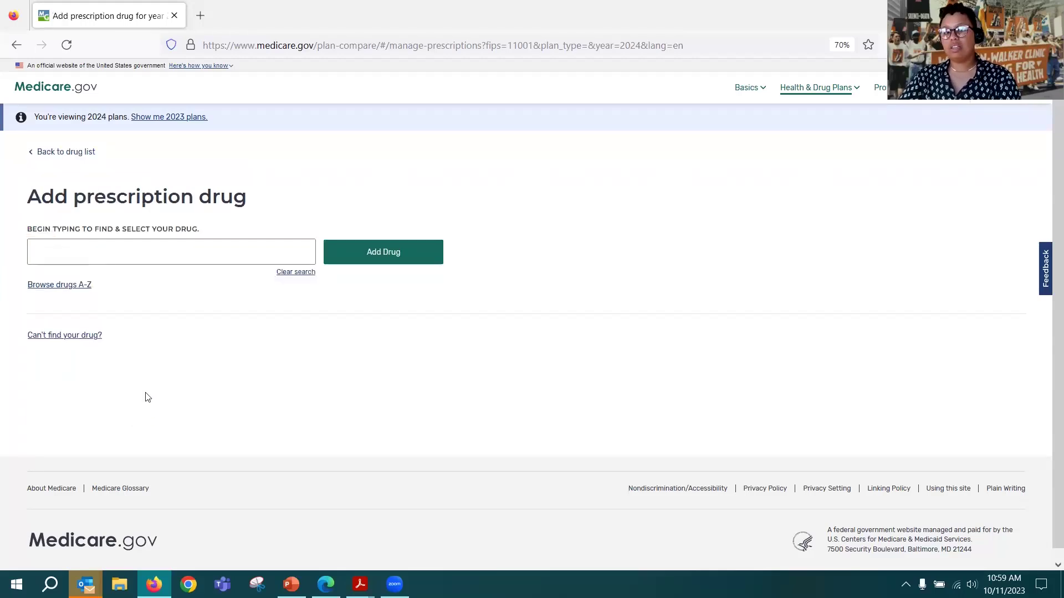
- Search for Ventolin and add it as a prescription drug, keeping the brand version instead of the generic albuterol
{"action": "left_click", "coordinate": [71, 253]}
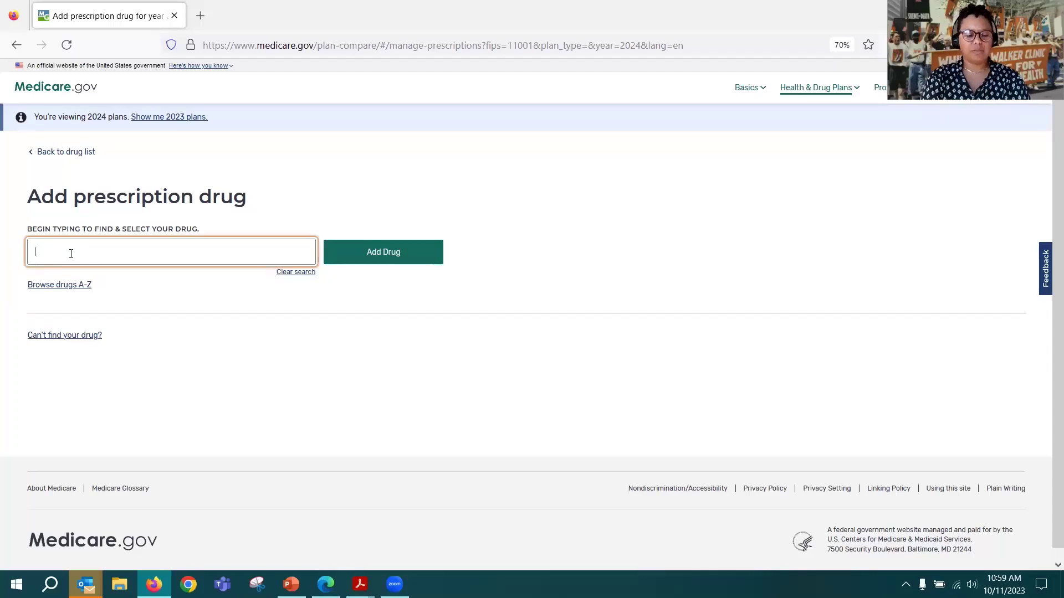
{"action": "type", "text": "inhal"}
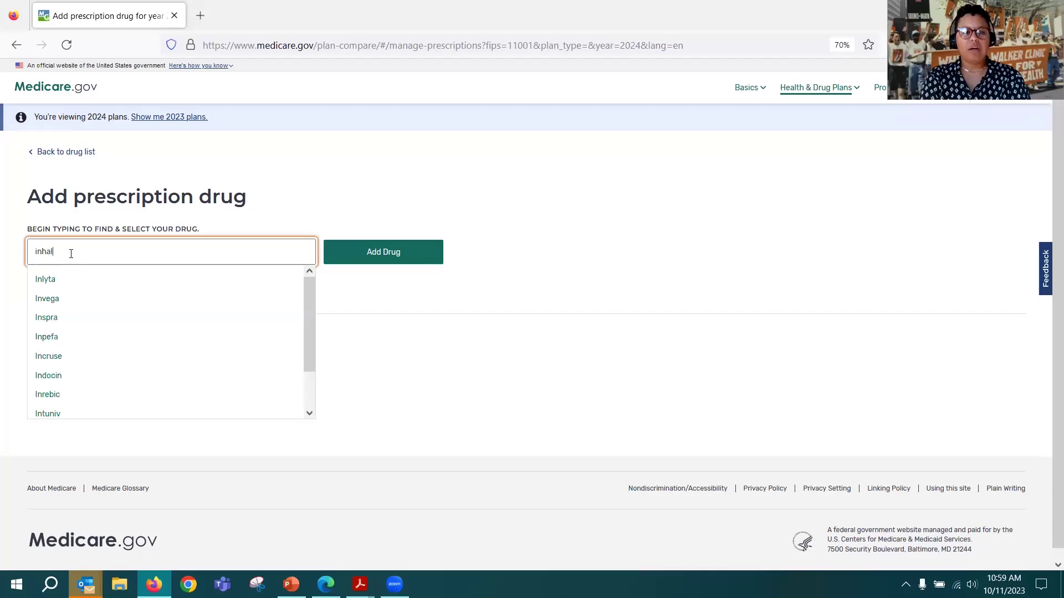
{"action": "key", "text": "BackSpace"}
{"action": "key", "text": "BackSpace"}
{"action": "key", "text": "BackSpace"}
{"action": "key", "text": "BackSpace"}
{"action": "key", "text": "BackSpace"}
{"action": "type", "text": "ventolin"}
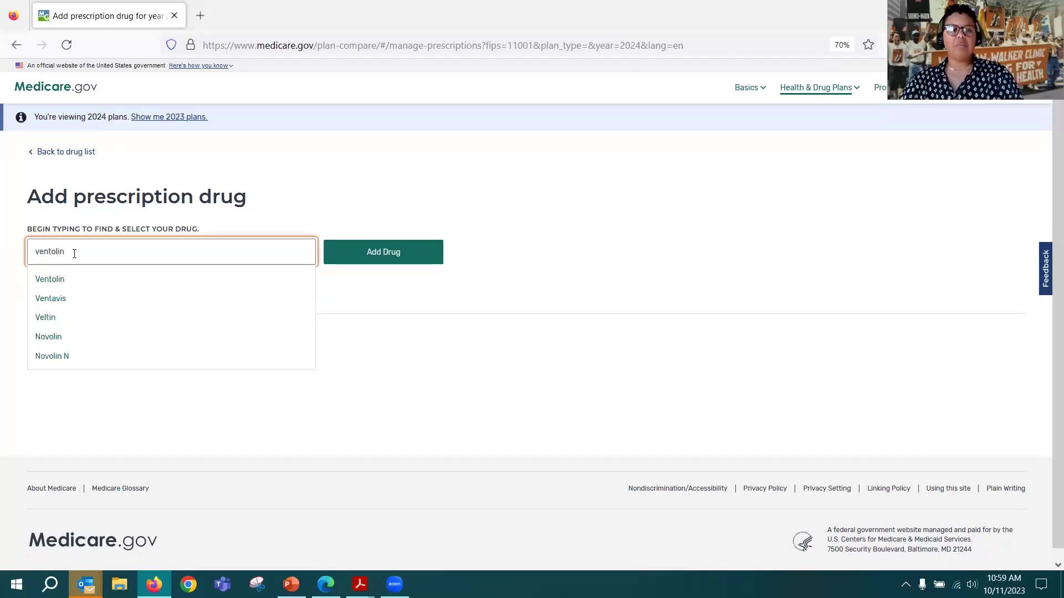
{"action": "left_click", "coordinate": [81, 283]}
{"action": "left_click", "coordinate": [385, 257]}
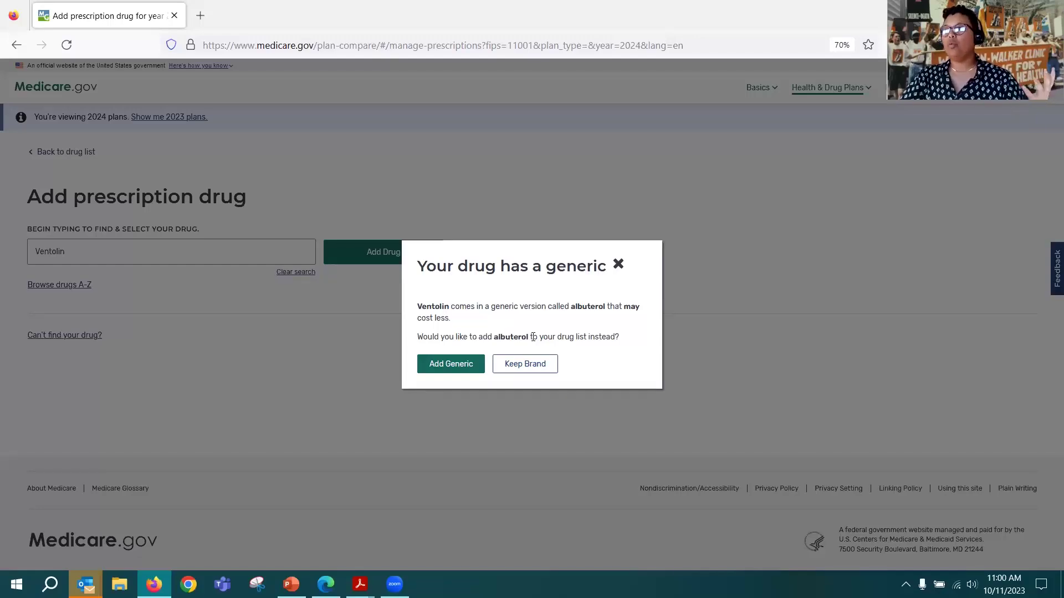
{"action": "left_click", "coordinate": [528, 368]}
{"action": "left_click", "coordinate": [536, 370]}
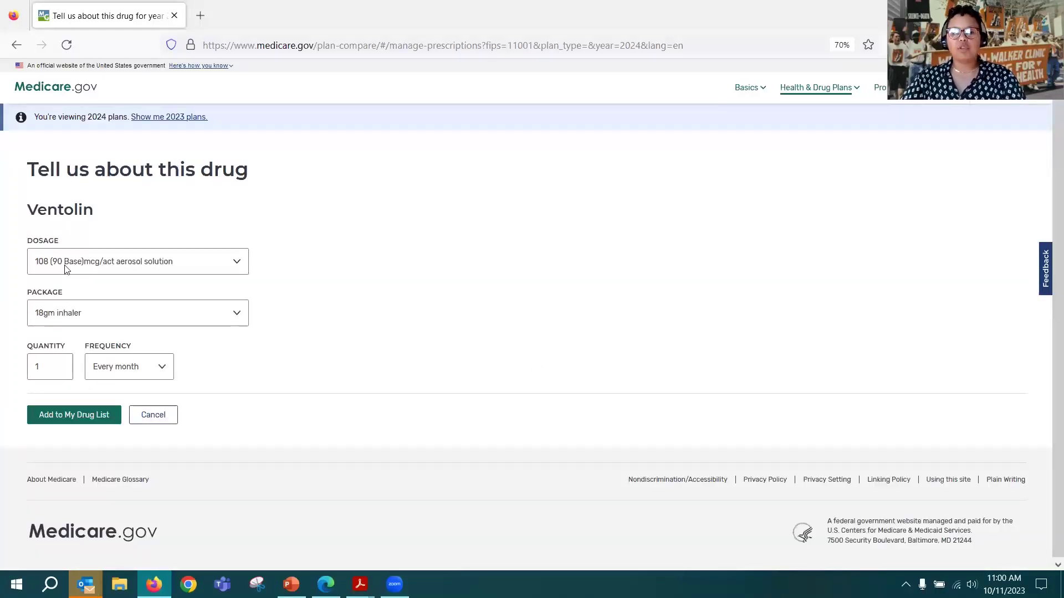
- Check Ventolin's dosage and package choices, keep the 108 (90 Base)mcg/act aerosol solution in an 18gm inhaler, and add it to the drug list
{"action": "left_click", "coordinate": [198, 269]}
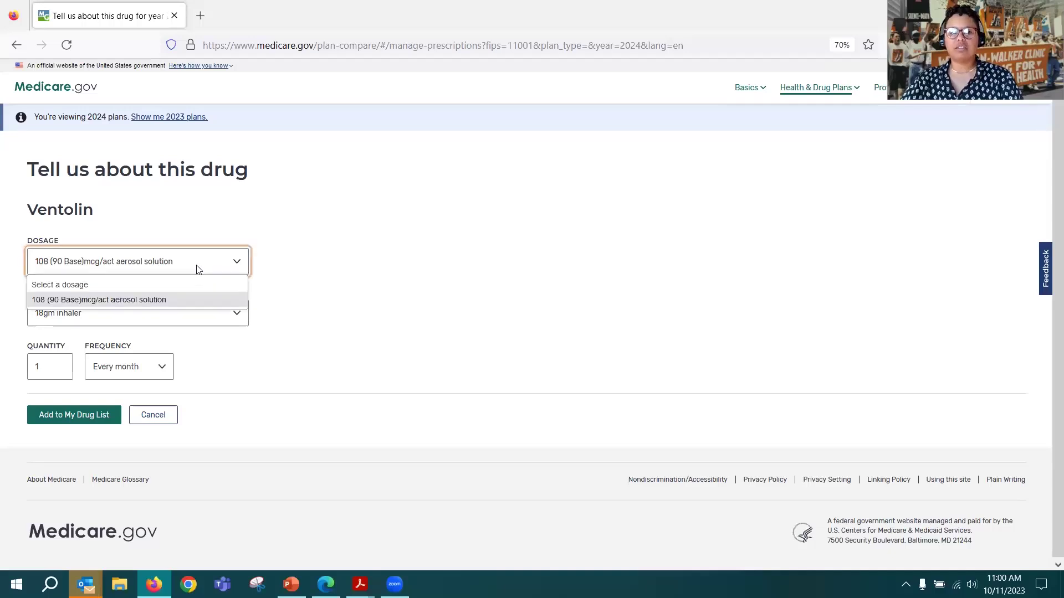
{"action": "left_click", "coordinate": [199, 270]}
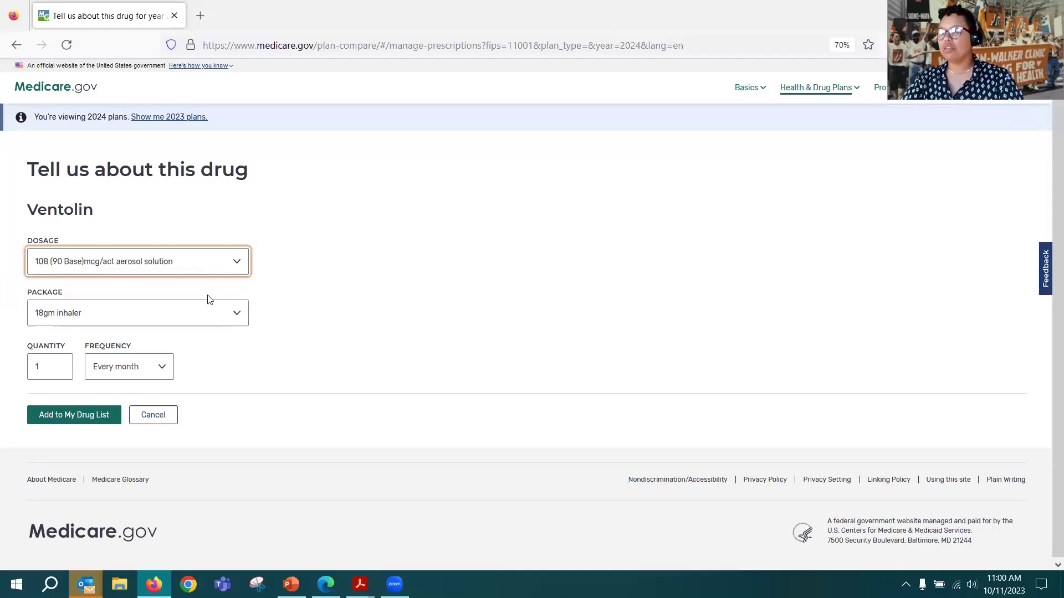
{"action": "left_click", "coordinate": [231, 312]}
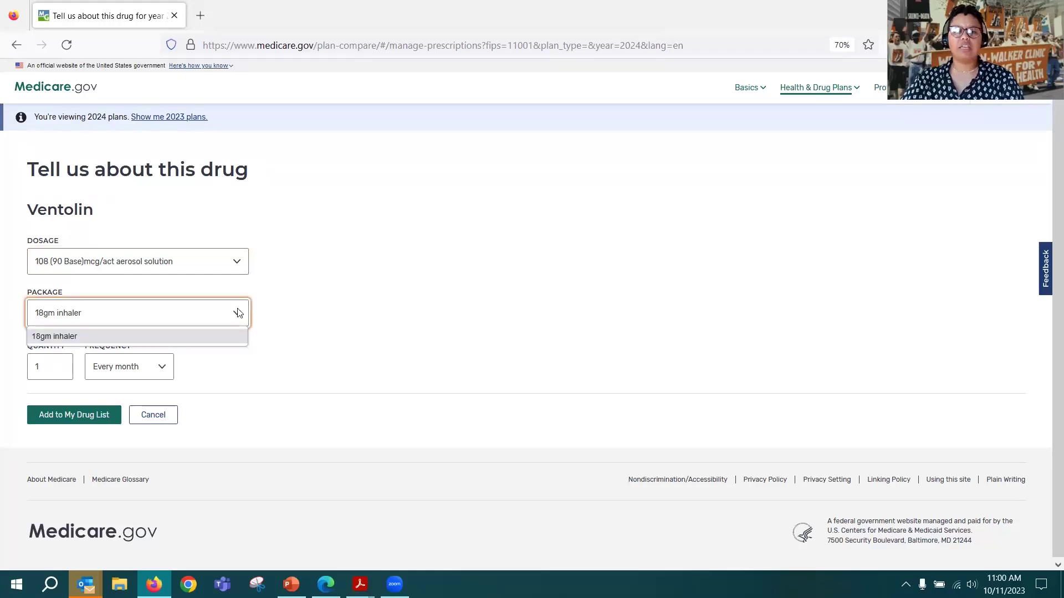
{"action": "left_click", "coordinate": [238, 313]}
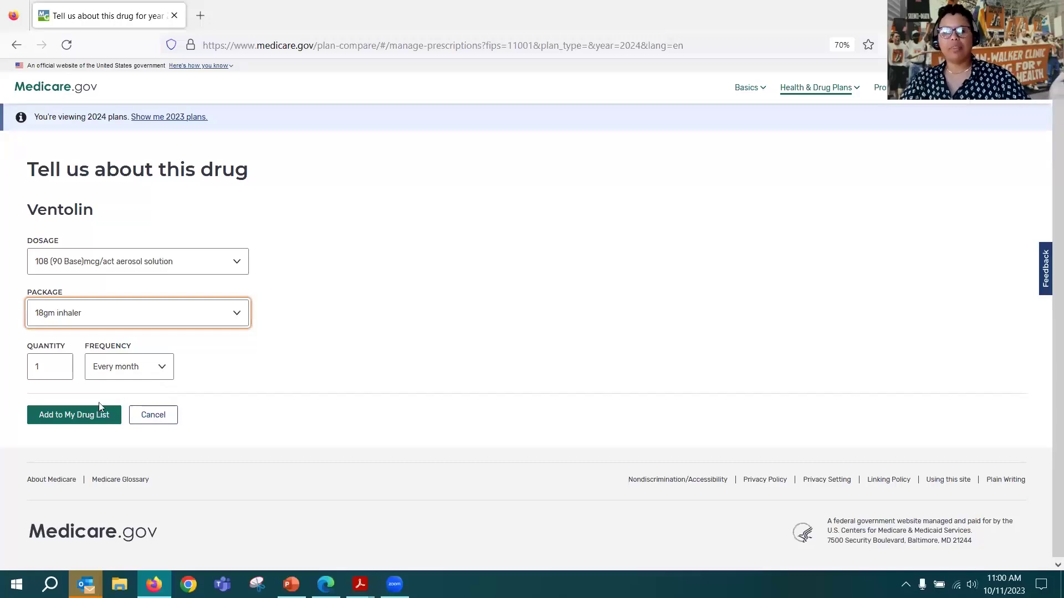
{"action": "left_click", "coordinate": [88, 416]}
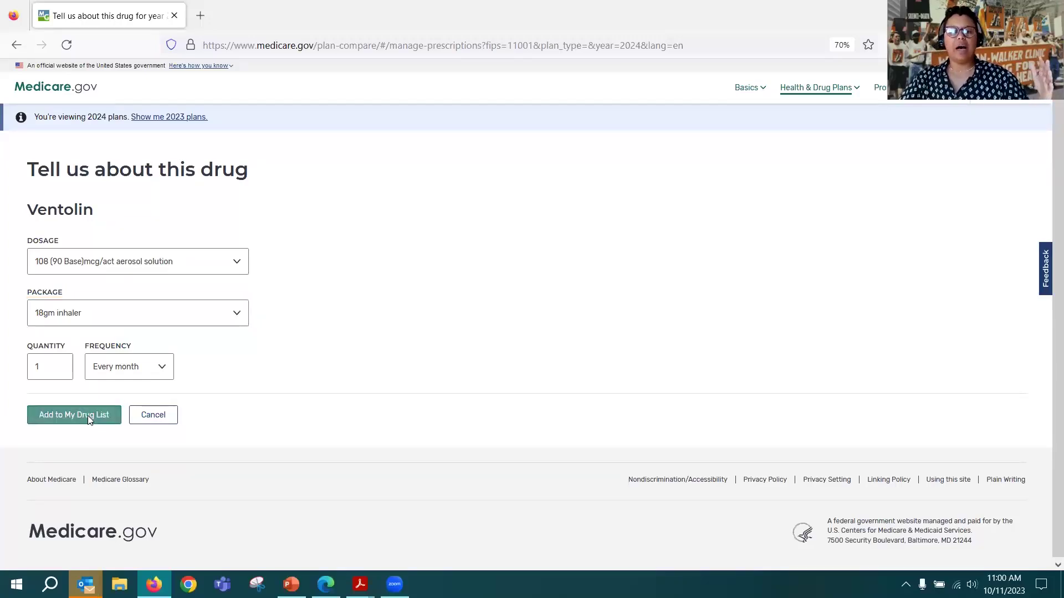
- Review the full drug list and finish adding drugs to continue to the pharmacy selection
{"action": "scroll", "coordinate": [593, 377], "scroll_direction": "down", "scroll_amount": 2}
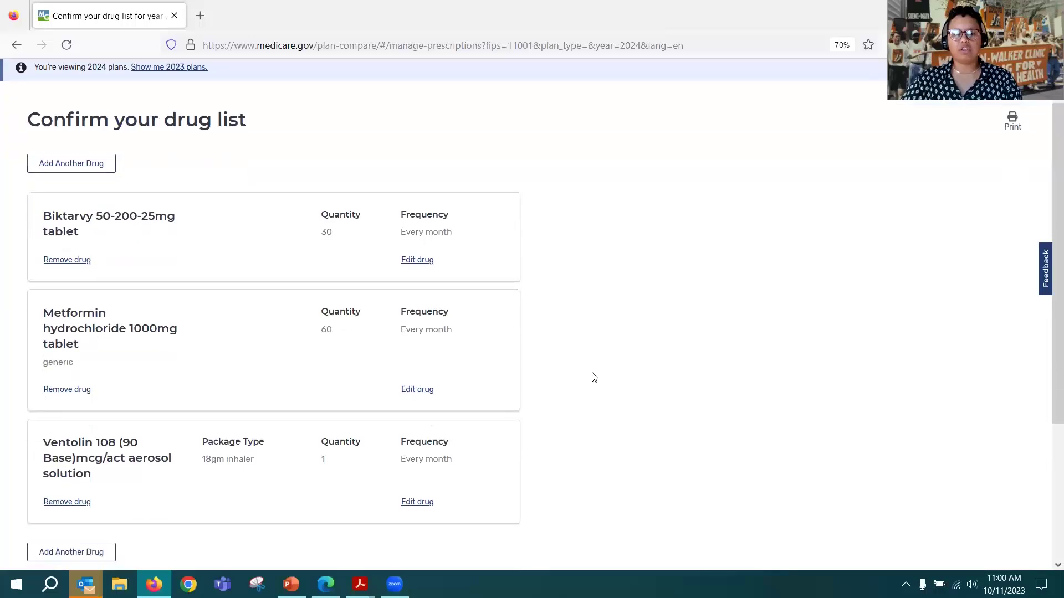
{"action": "scroll", "coordinate": [593, 377], "scroll_direction": "down", "scroll_amount": 2}
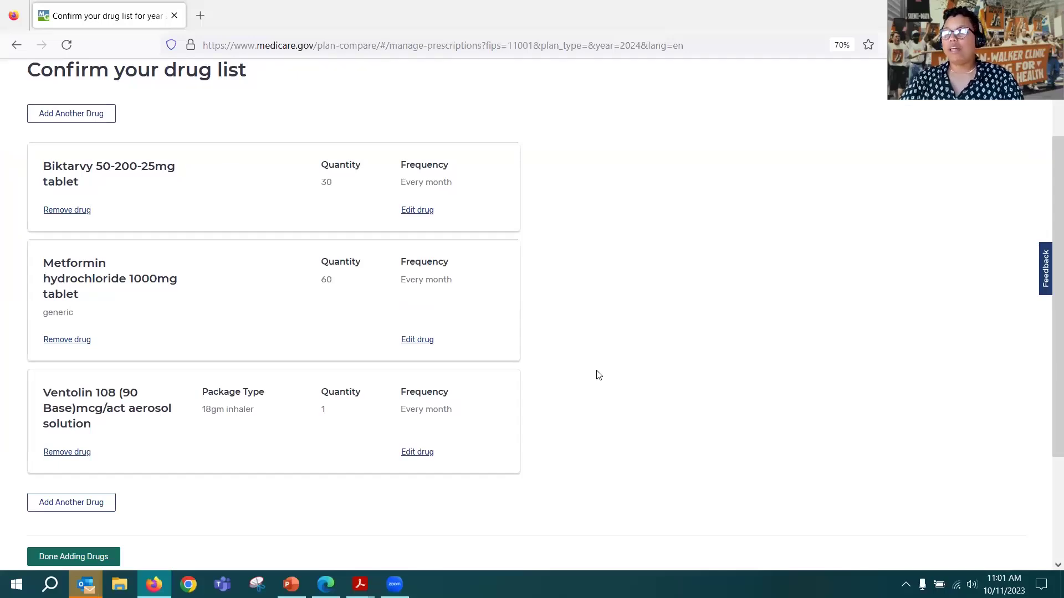
{"action": "scroll", "coordinate": [598, 375], "scroll_direction": "down", "scroll_amount": 2}
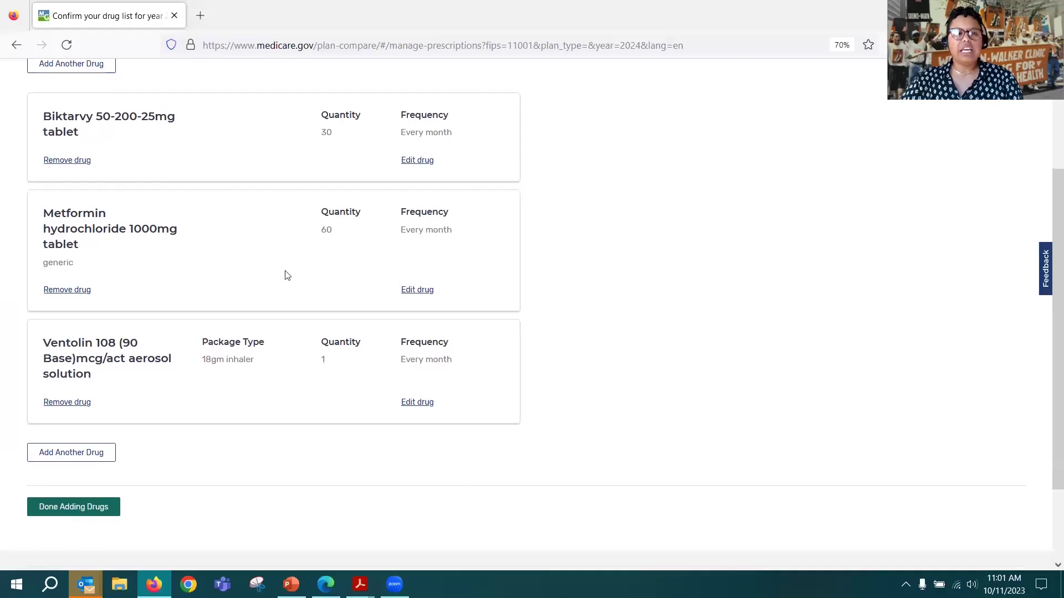
{"action": "scroll", "coordinate": [286, 275], "scroll_direction": "up", "scroll_amount": 2}
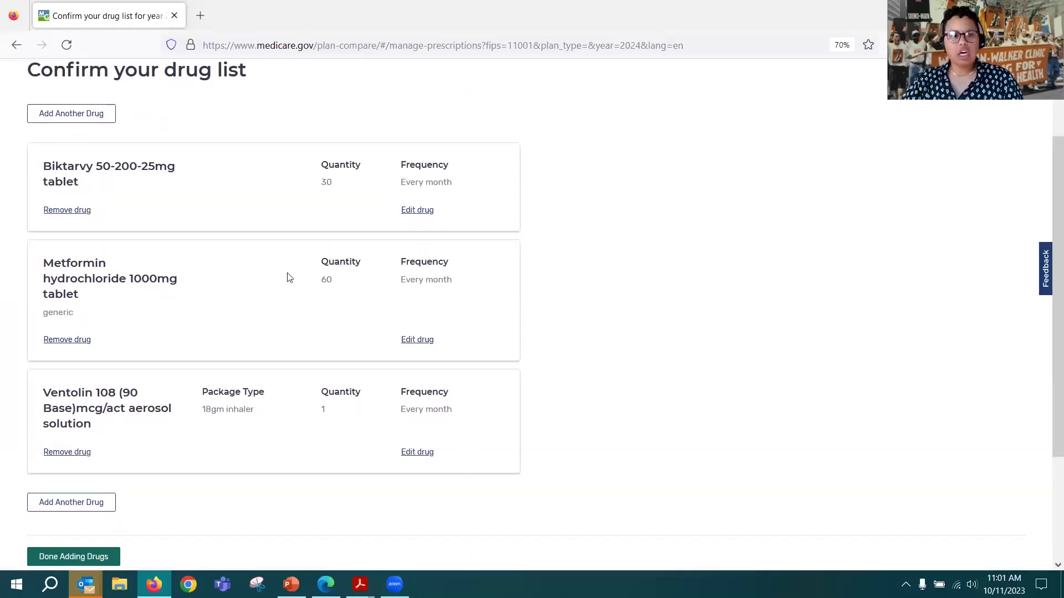
{"action": "scroll", "coordinate": [45, 156], "scroll_direction": "up", "scroll_amount": 2}
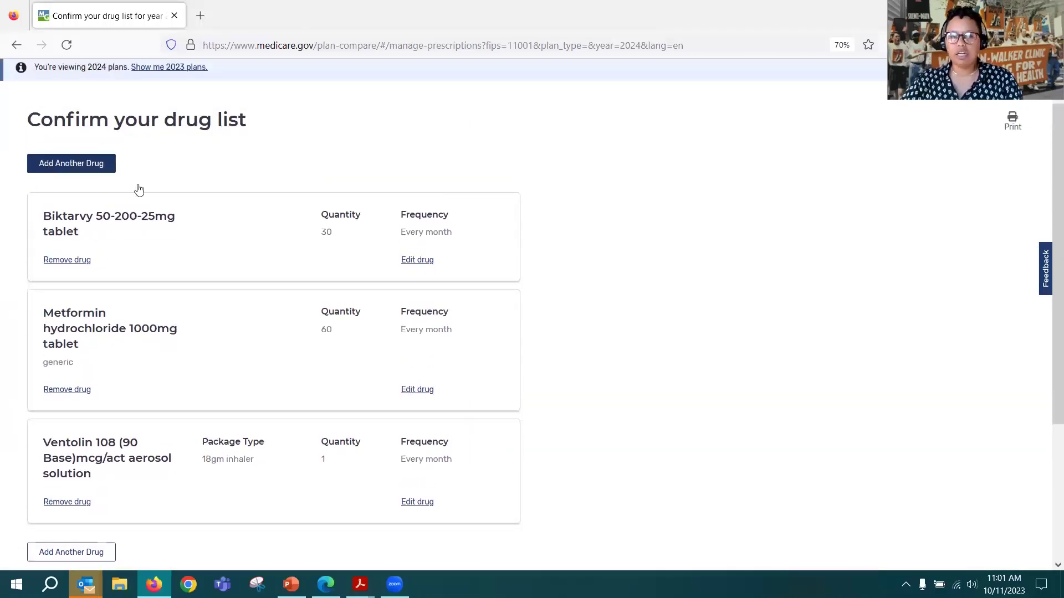
{"action": "scroll", "coordinate": [332, 231], "scroll_direction": "down", "scroll_amount": 6}
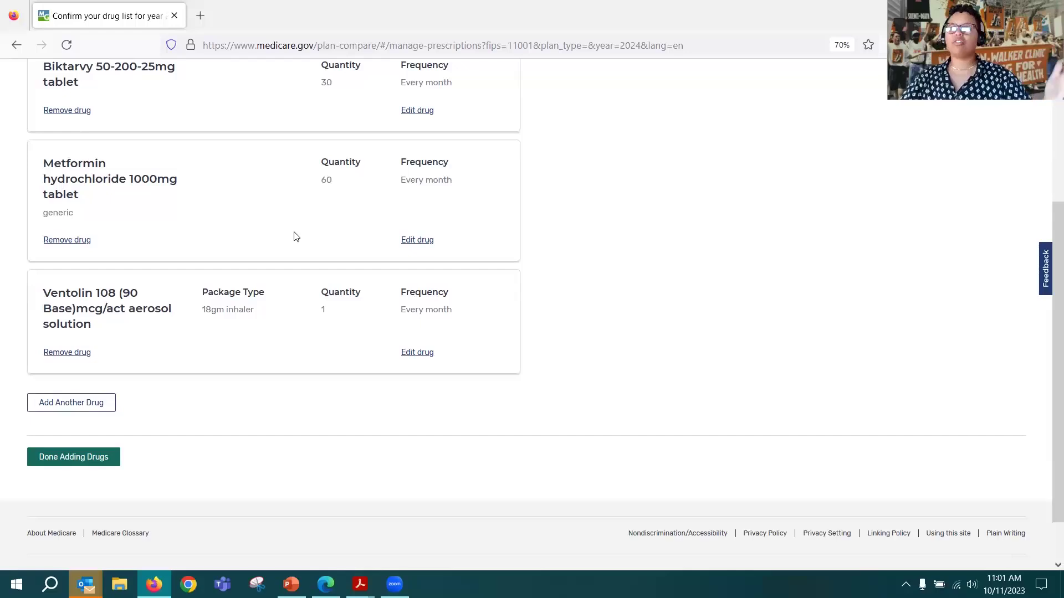
{"action": "left_click", "coordinate": [96, 462]}
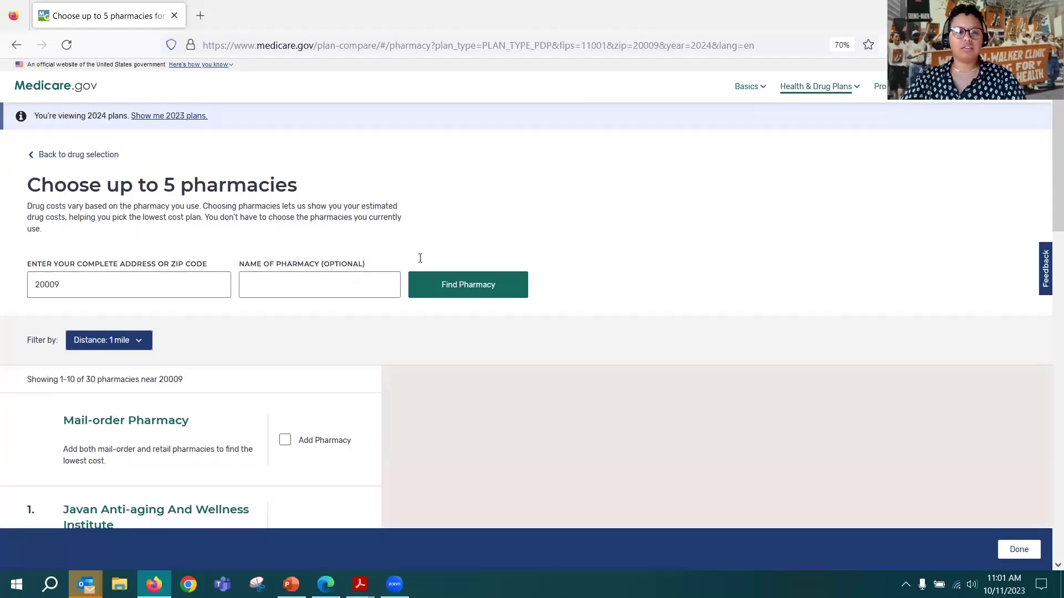
- Search for whitman-walker pharmacies near ZIP code 20009 and add Whitman-walker Clinic Pharmacy to the selection
{"action": "type", "text": "whitman"}
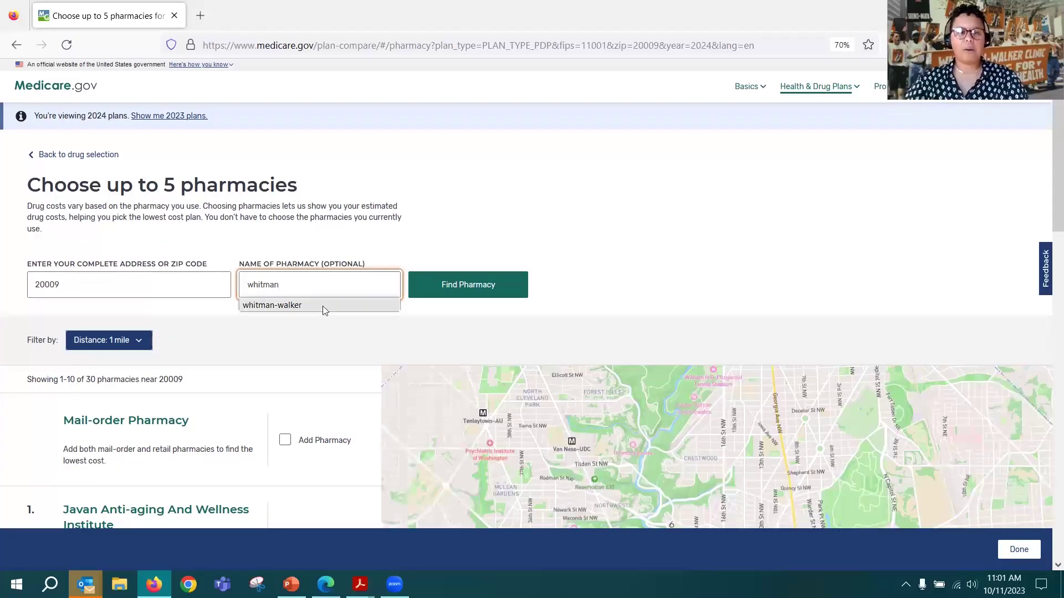
{"action": "left_click", "coordinate": [326, 305]}
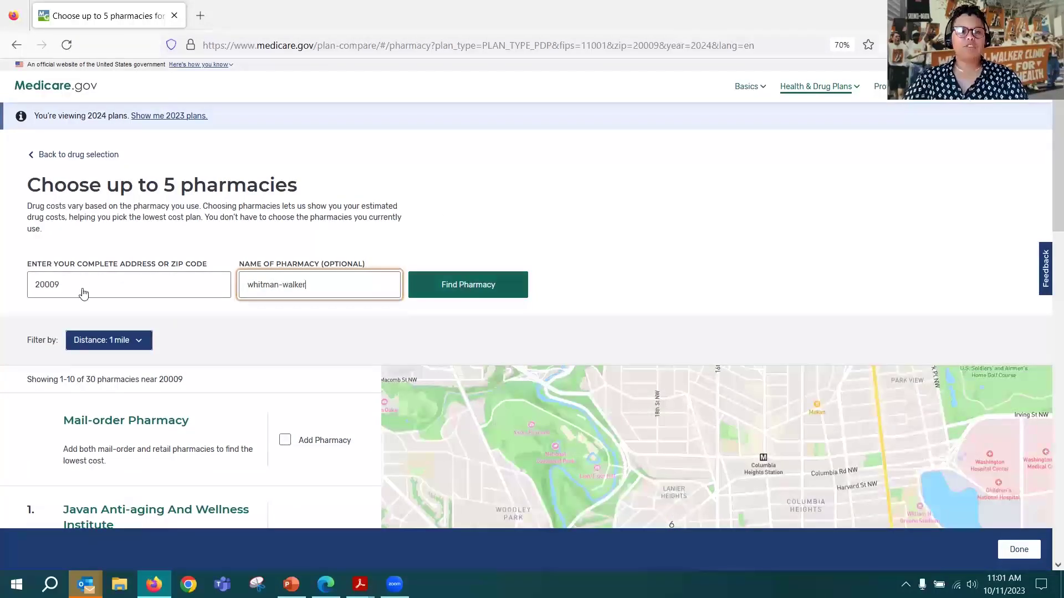
{"action": "key", "text": "Tab"}
{"action": "key", "text": "Return"}
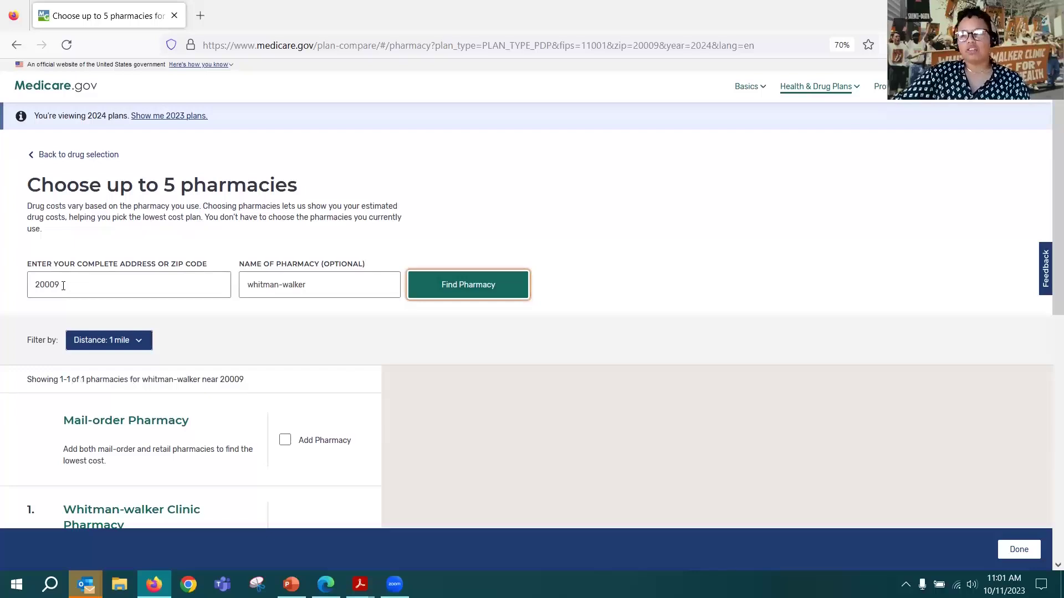
{"action": "scroll", "coordinate": [387, 254], "scroll_direction": "down", "scroll_amount": 2}
{"action": "scroll", "coordinate": [304, 257], "scroll_direction": "down", "scroll_amount": 2}
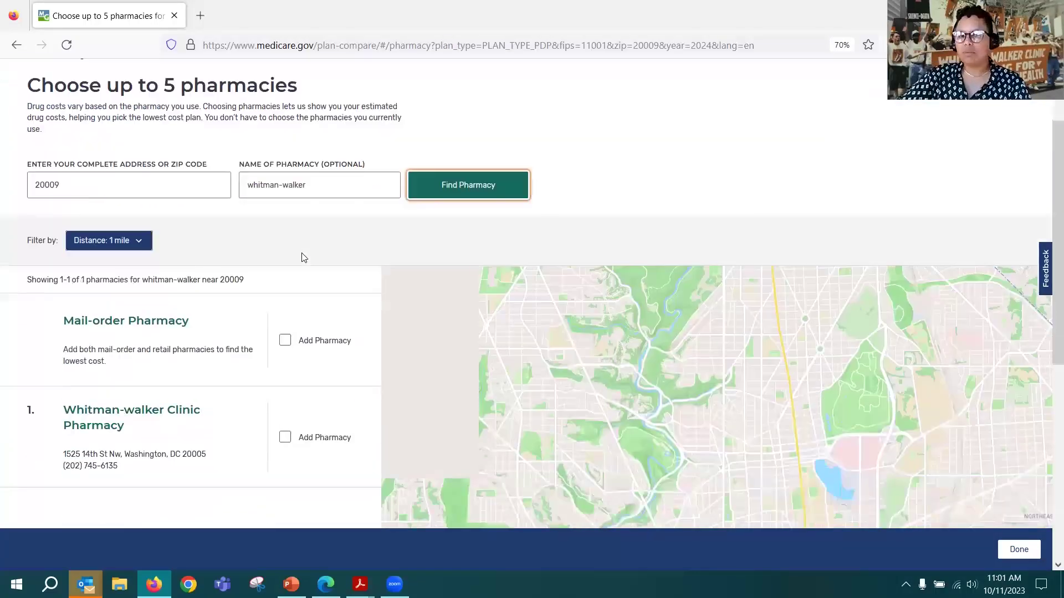
{"action": "scroll", "coordinate": [303, 257], "scroll_direction": "down", "scroll_amount": 2}
{"action": "scroll", "coordinate": [81, 369], "scroll_direction": "down", "scroll_amount": 2}
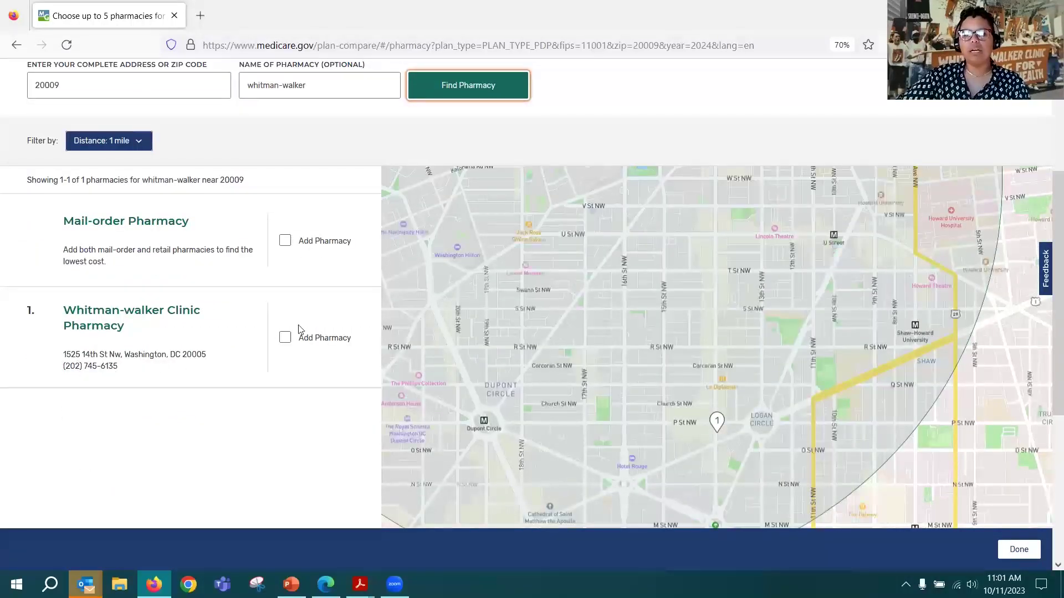
{"action": "left_click", "coordinate": [286, 341]}
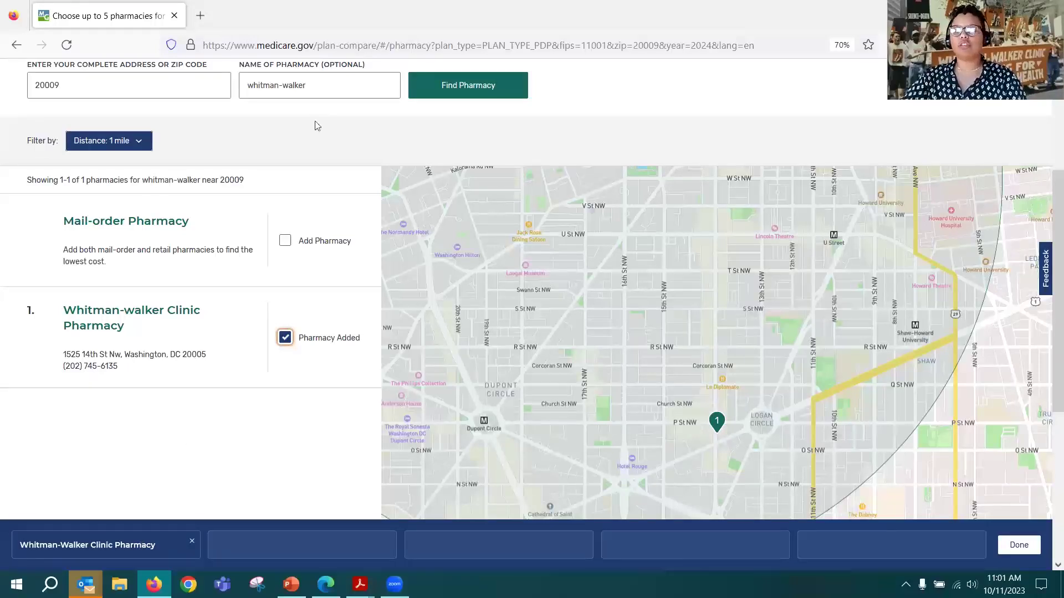
- Replace the pharmacy name with alpha people and search for matching pharmacies near ZIP code 20009
{"action": "left_click_drag", "start_coordinate": [319, 87], "coordinate": [246, 88]}
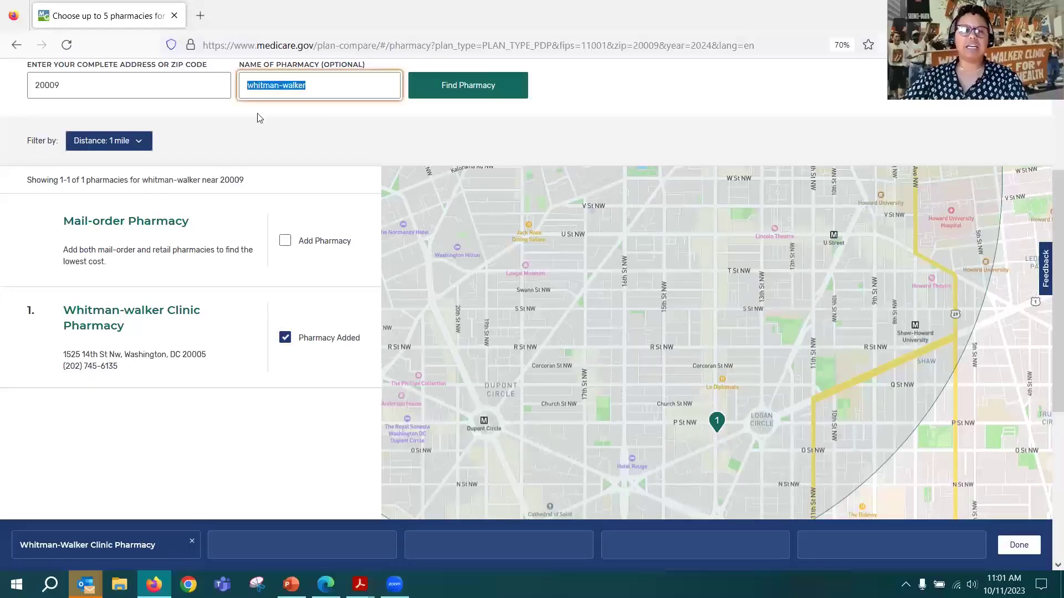
{"action": "scroll", "coordinate": [333, 163], "scroll_direction": "up", "scroll_amount": 2}
{"action": "type", "text": "s"}
{"action": "key", "text": "BackSpace"}
{"action": "type", "text": "alpha"}
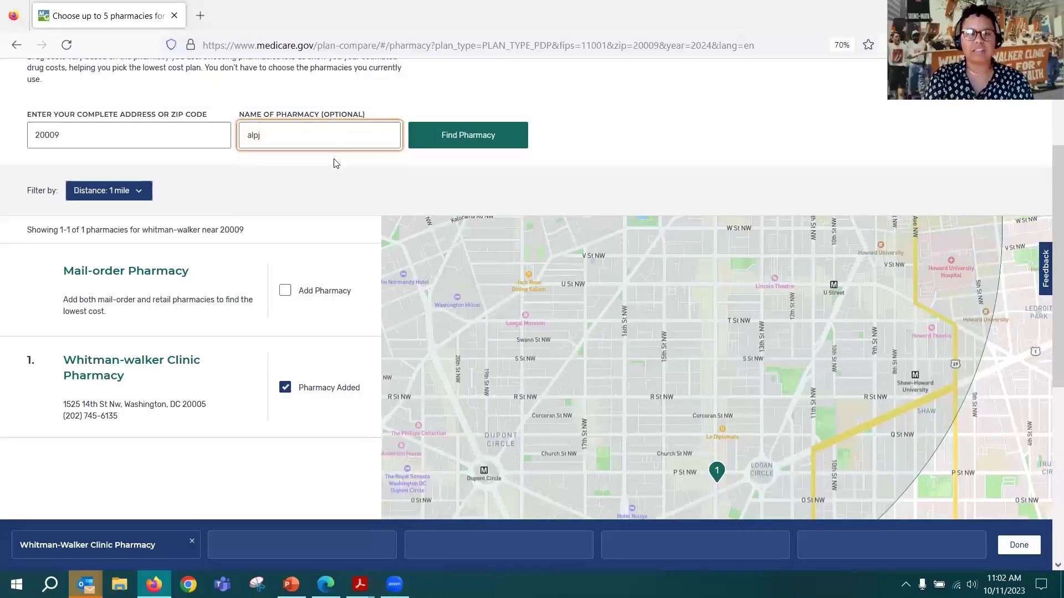
{"action": "type", "text": " people"}
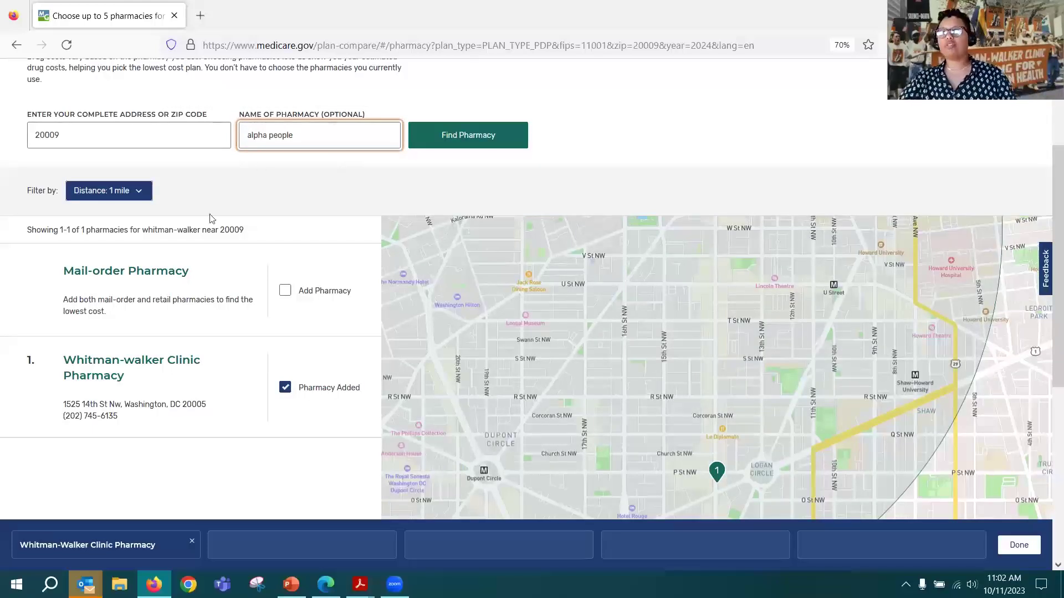
{"action": "left_click", "coordinate": [464, 144]}
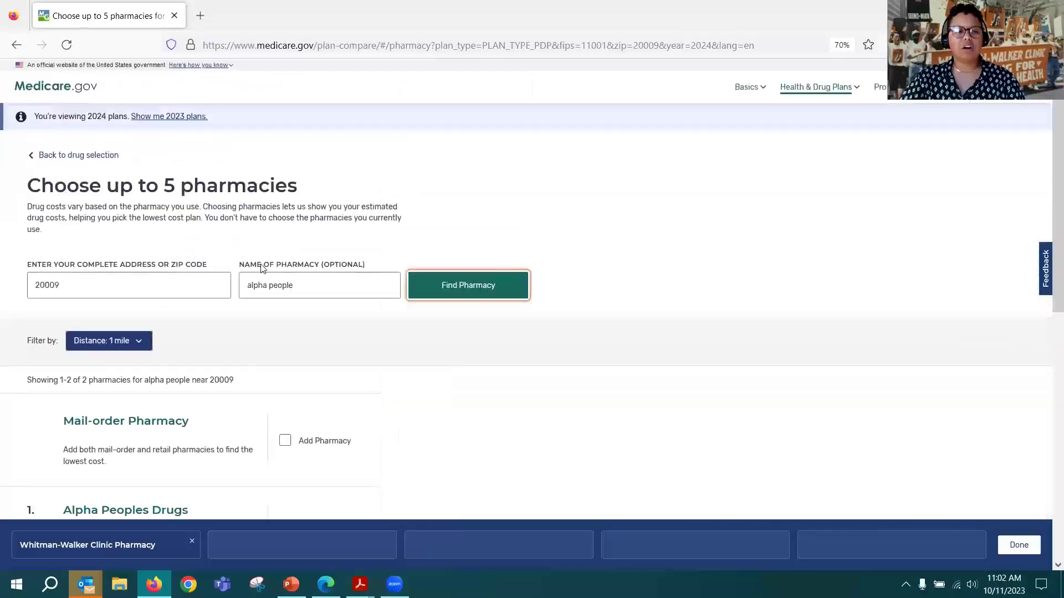
- Add the first Alpha Peoples Drugs listing to the selected pharmacies
{"action": "scroll", "coordinate": [264, 269], "scroll_direction": "down", "scroll_amount": 3}
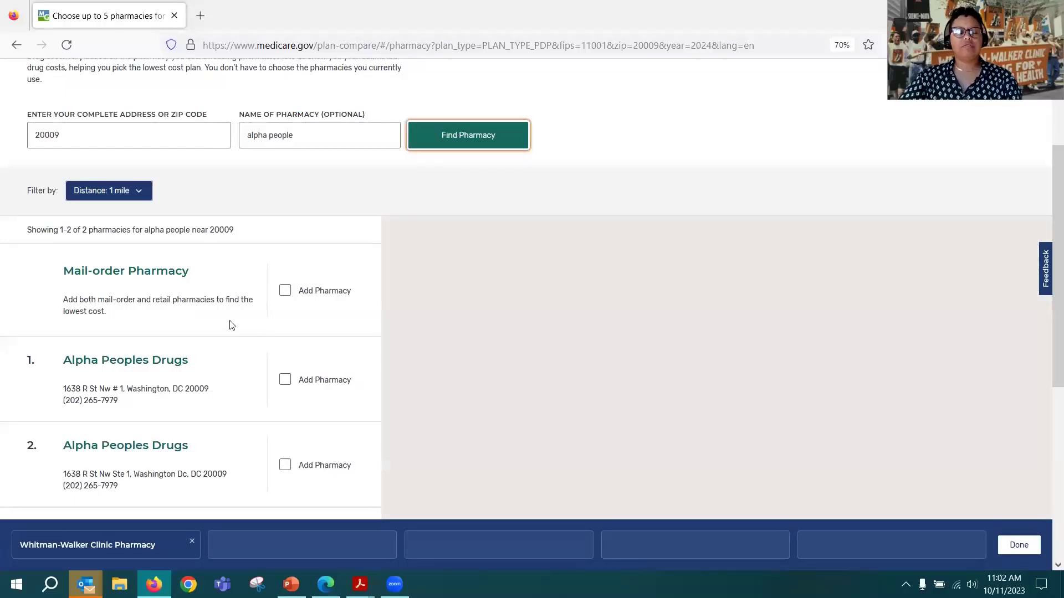
{"action": "scroll", "coordinate": [232, 325], "scroll_direction": "down", "scroll_amount": 2}
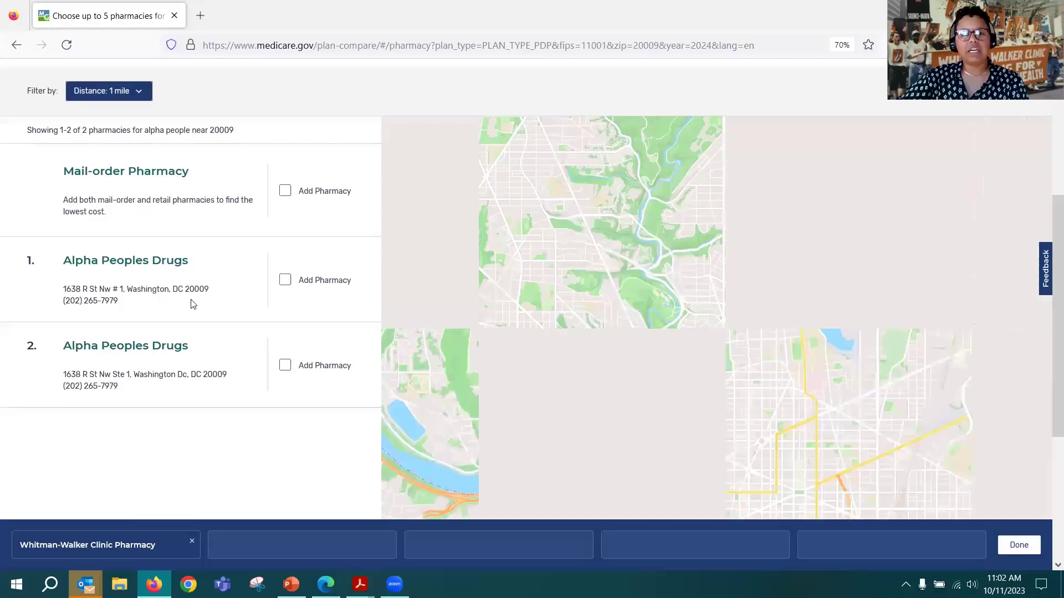
{"action": "left_click", "coordinate": [284, 281]}
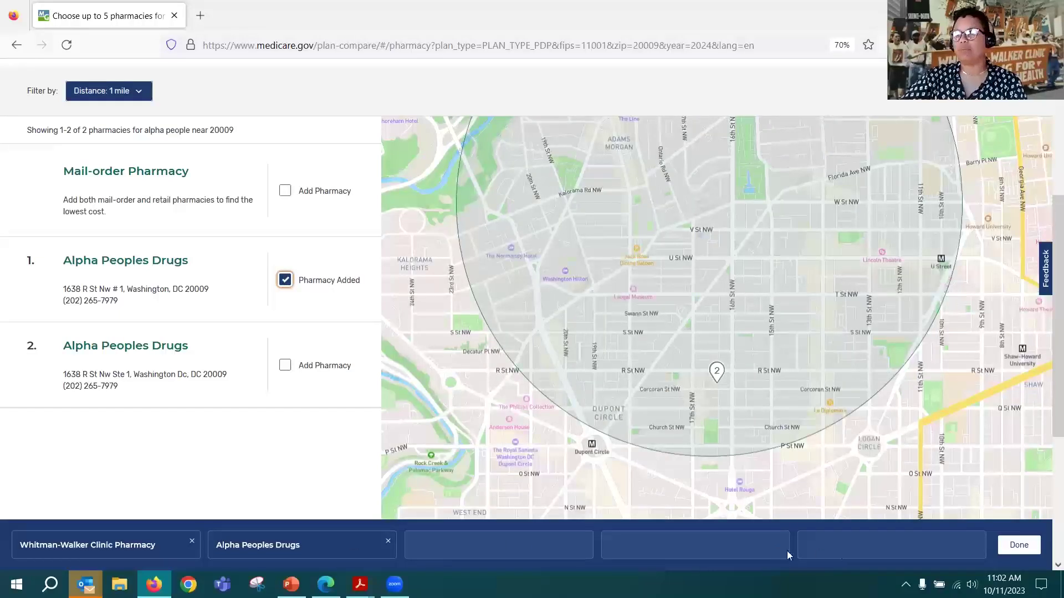
- Check the distance filter's options without changing it, and finish the pharmacy selection to load the drug plan results
{"action": "scroll", "coordinate": [180, 437], "scroll_direction": "up", "scroll_amount": 1}
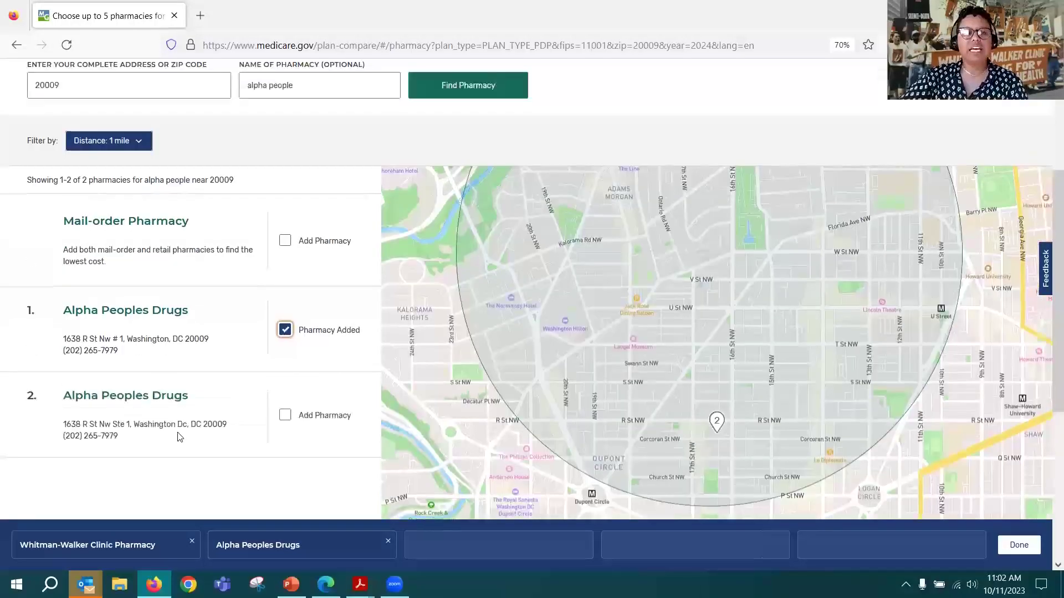
{"action": "scroll", "coordinate": [149, 340], "scroll_direction": "up", "scroll_amount": 1}
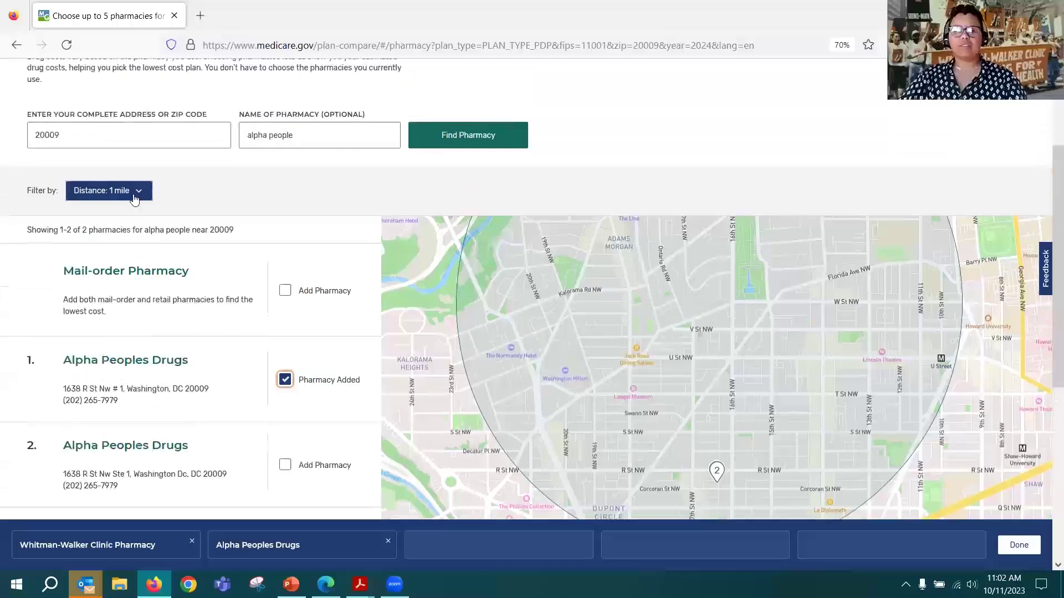
{"action": "left_click", "coordinate": [136, 192]}
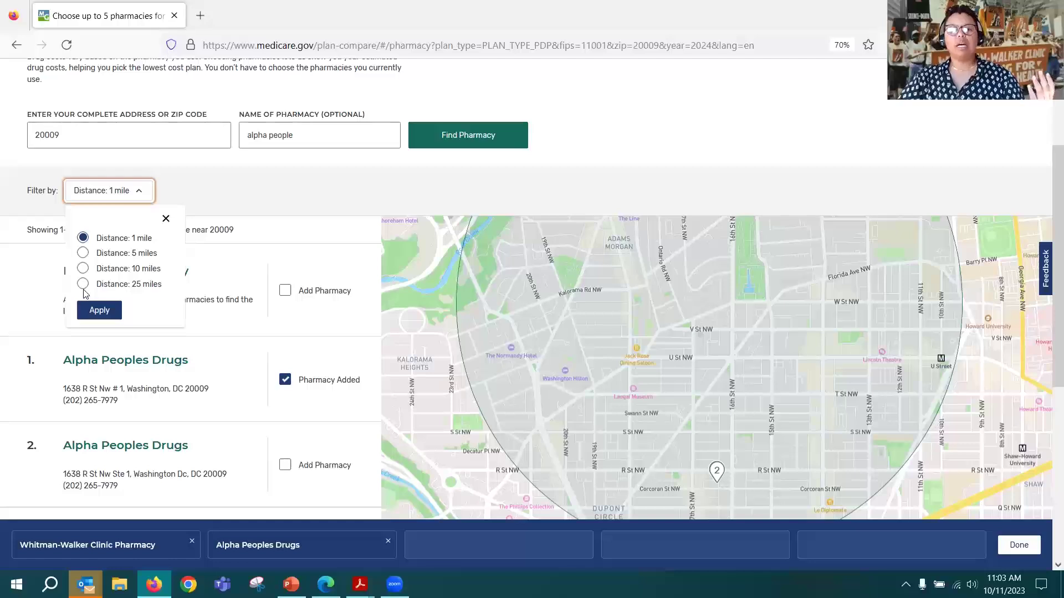
{"action": "left_click", "coordinate": [165, 219]}
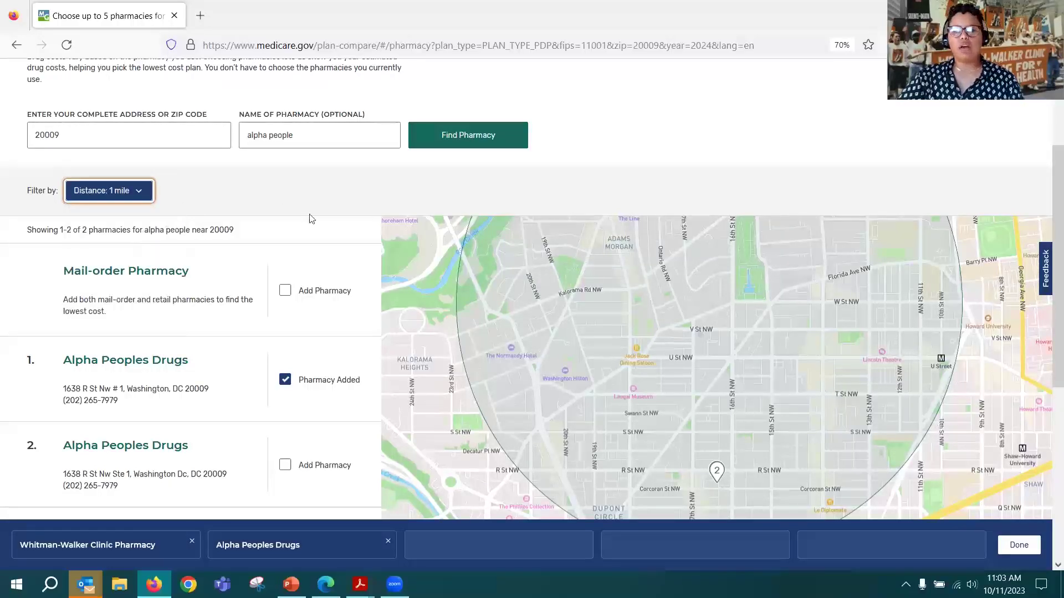
{"action": "scroll", "coordinate": [309, 218], "scroll_direction": "down", "scroll_amount": 1}
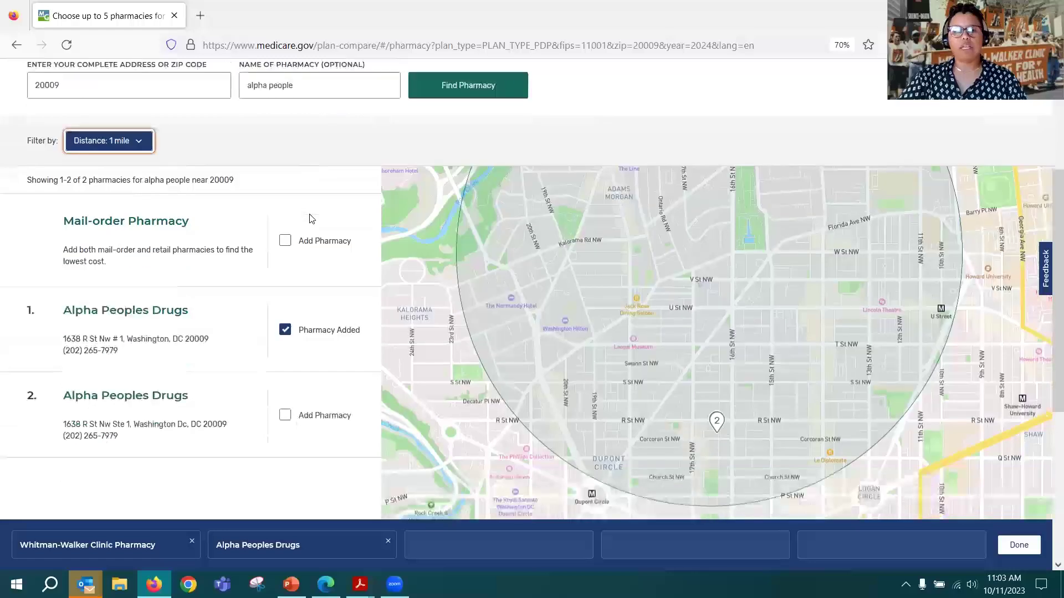
{"action": "left_click", "coordinate": [1020, 546]}
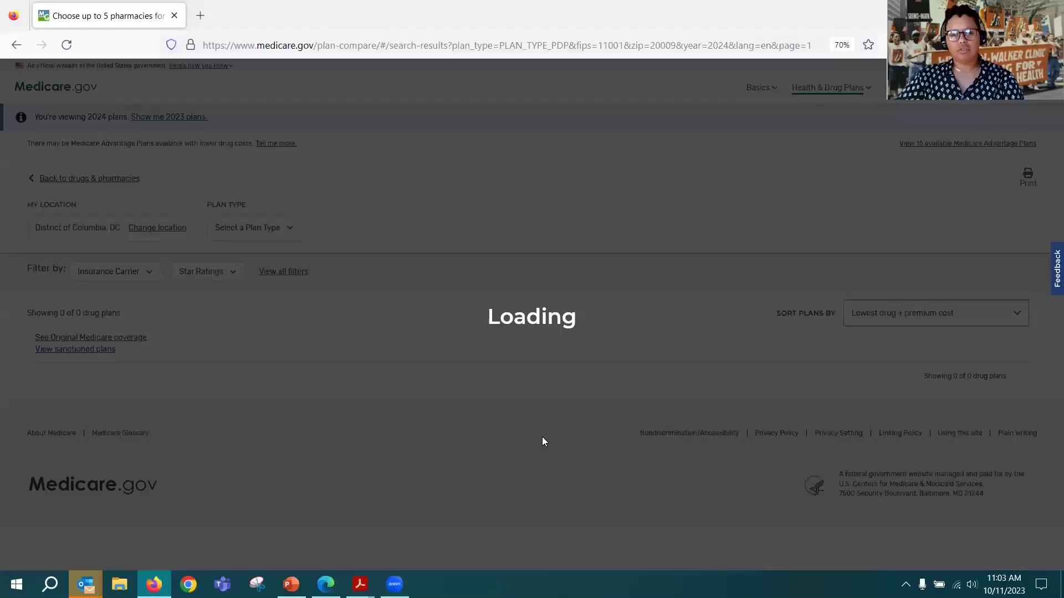
- Compare the premiums, total costs, deductibles and pharmacy network status of SilverScript Choice and SilverScript SmartSaver in the plan results
{"action": "scroll", "coordinate": [474, 328], "scroll_direction": "down", "scroll_amount": 2}
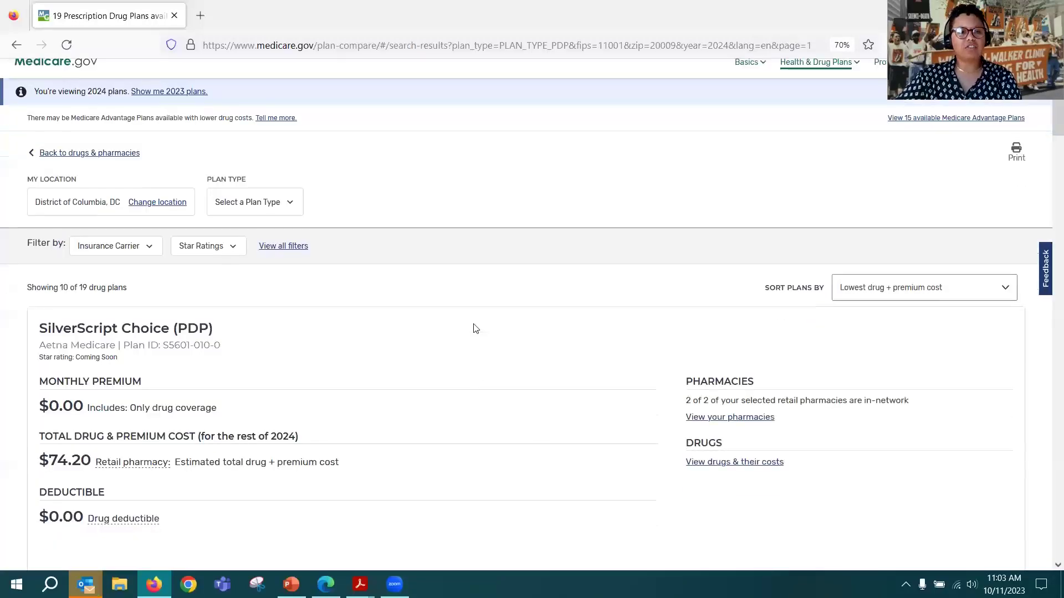
{"action": "scroll", "coordinate": [475, 328], "scroll_direction": "down", "scroll_amount": 2}
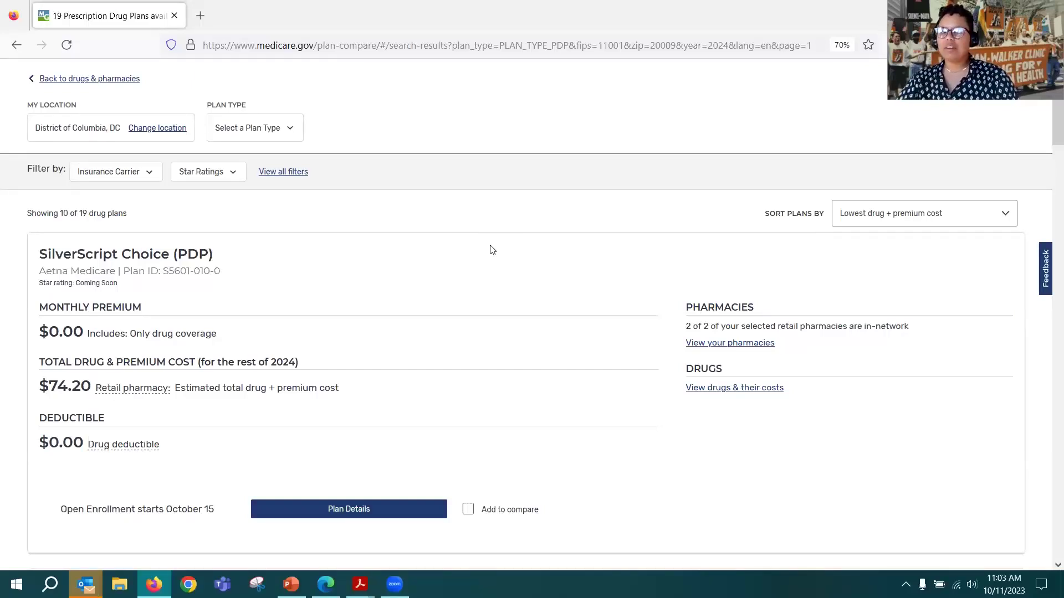
{"action": "scroll", "coordinate": [492, 250], "scroll_direction": "down", "scroll_amount": 1}
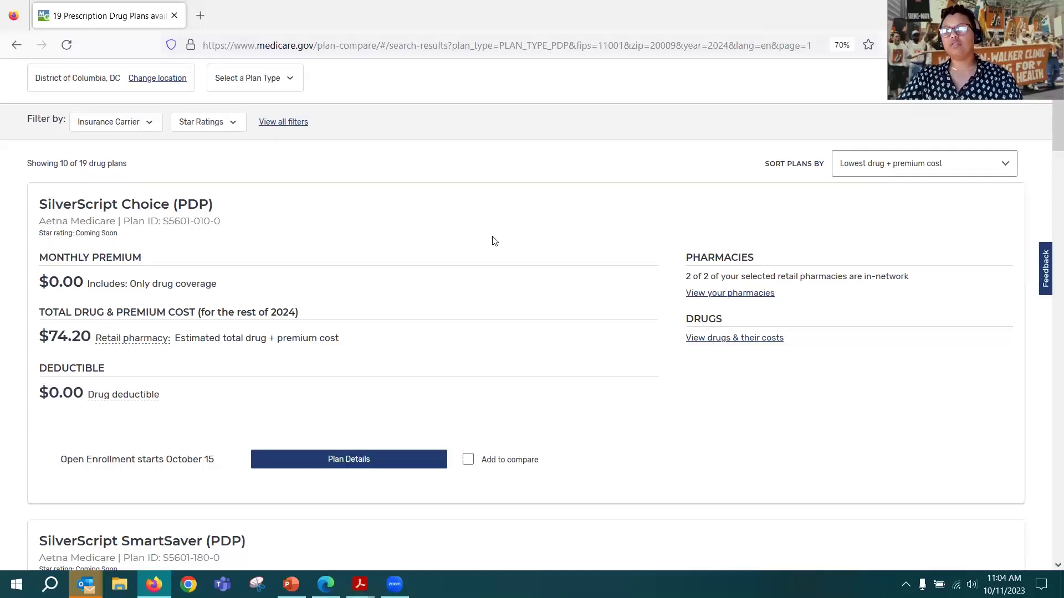
{"action": "scroll", "coordinate": [495, 241], "scroll_direction": "down", "scroll_amount": 2}
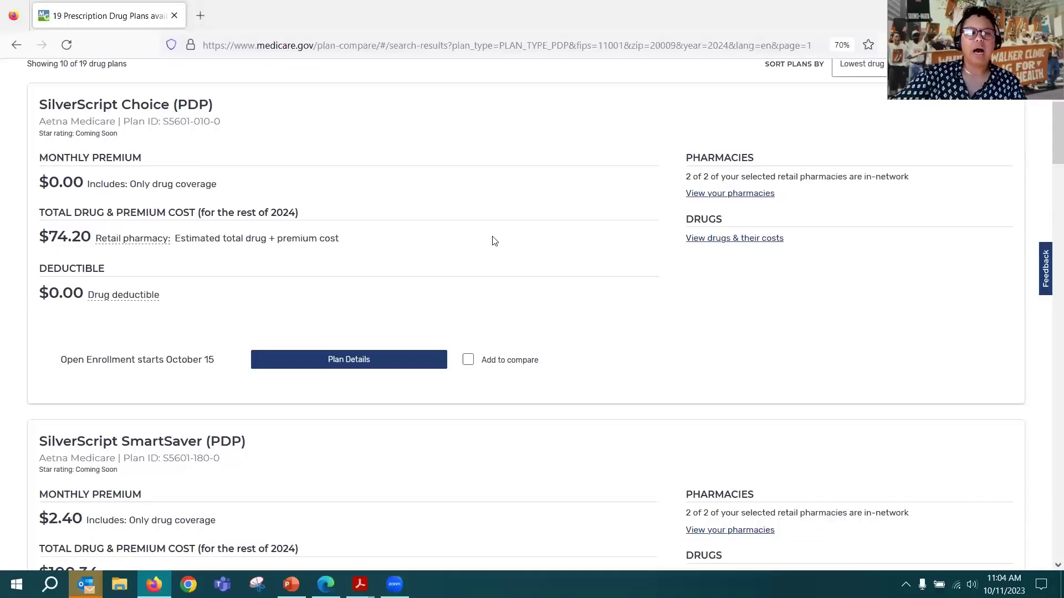
{"action": "scroll", "coordinate": [495, 241], "scroll_direction": "up", "scroll_amount": 2}
{"action": "scroll", "coordinate": [493, 240], "scroll_direction": "down", "scroll_amount": 1}
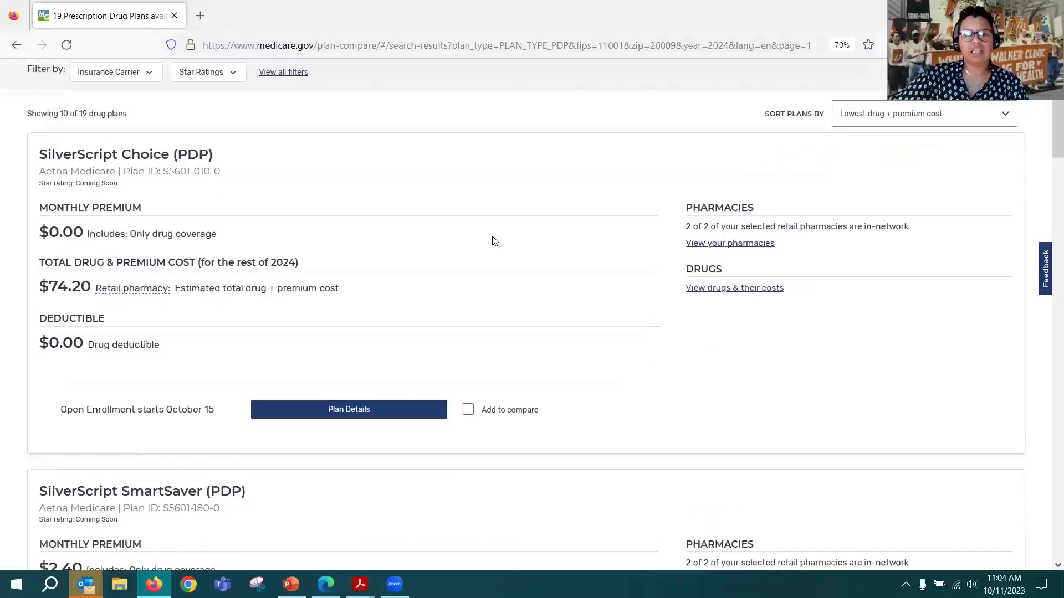
{"action": "scroll", "coordinate": [220, 472], "scroll_direction": "down", "scroll_amount": 2}
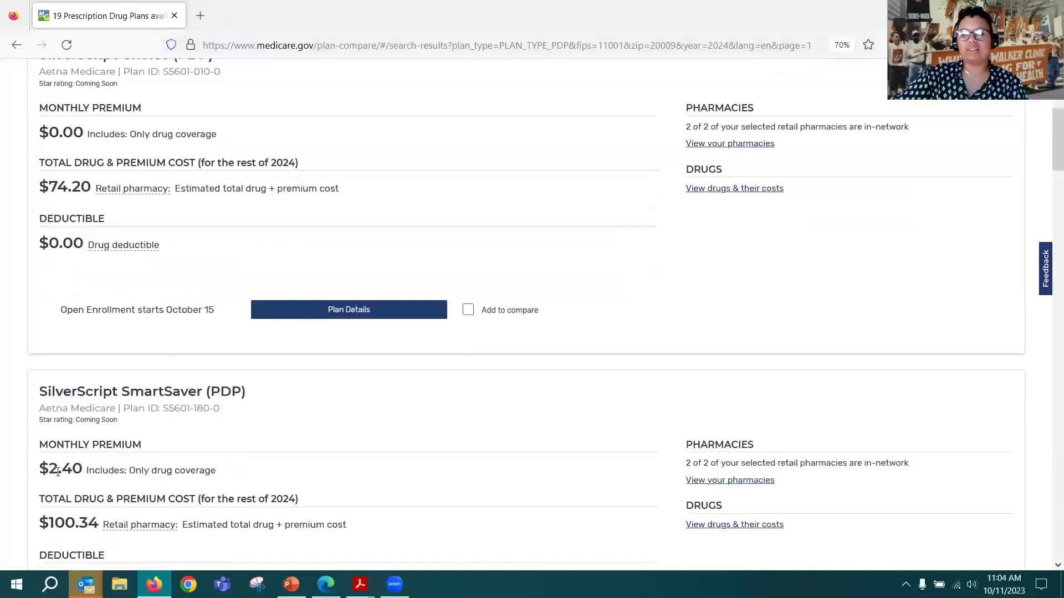
{"action": "scroll", "coordinate": [159, 373], "scroll_direction": "down", "scroll_amount": 1}
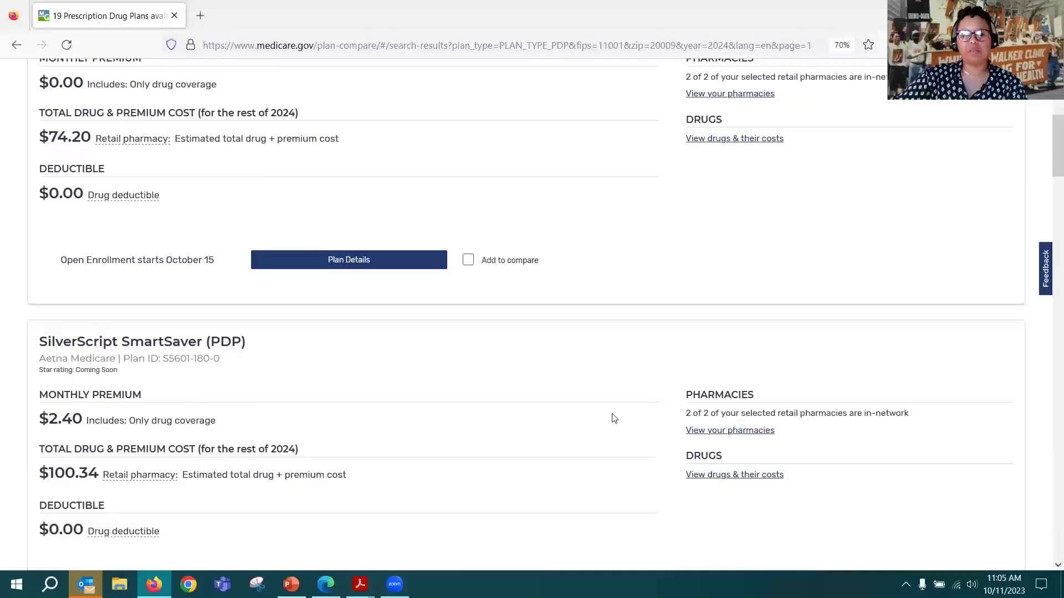
{"action": "scroll", "coordinate": [613, 418], "scroll_direction": "up", "scroll_amount": 3}
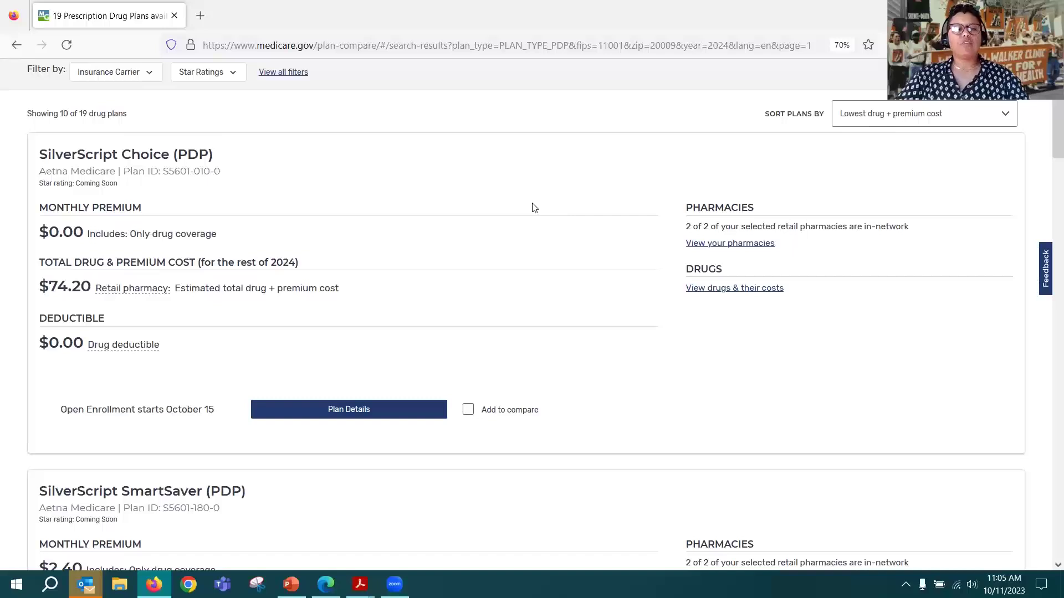
{"action": "scroll", "coordinate": [533, 207], "scroll_direction": "down", "scroll_amount": 3}
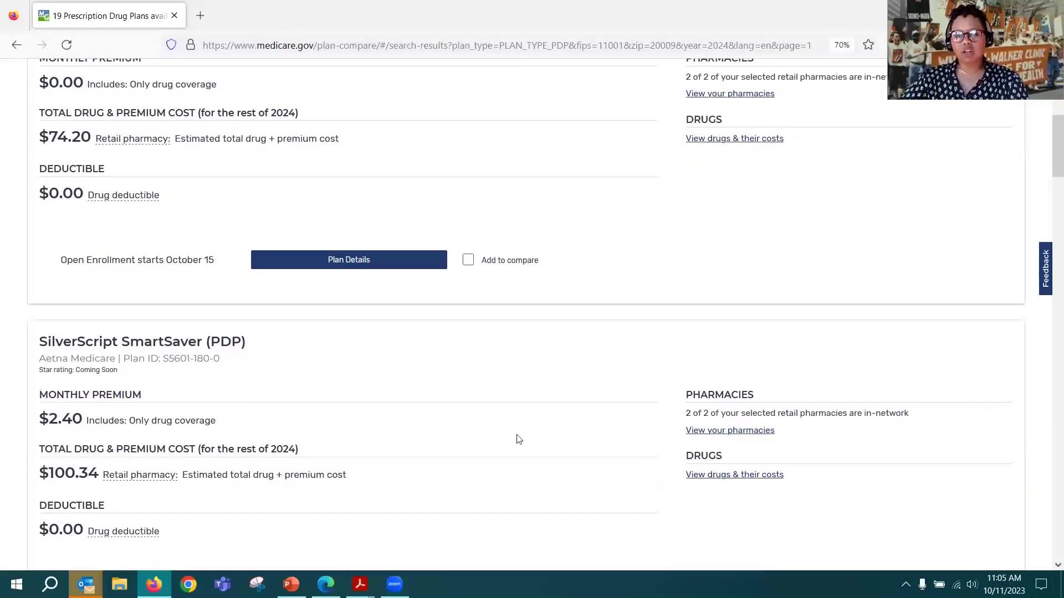
{"action": "scroll", "coordinate": [517, 438], "scroll_direction": "down", "scroll_amount": 2}
{"action": "scroll", "coordinate": [518, 439], "scroll_direction": "down", "scroll_amount": 4}
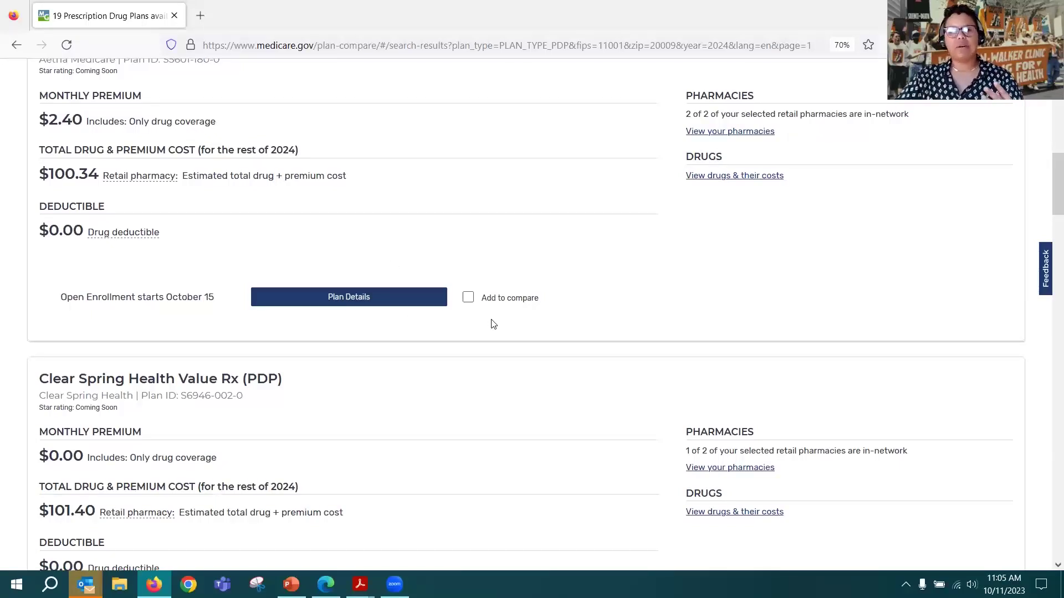
{"action": "scroll", "coordinate": [493, 324], "scroll_direction": "up", "scroll_amount": 4}
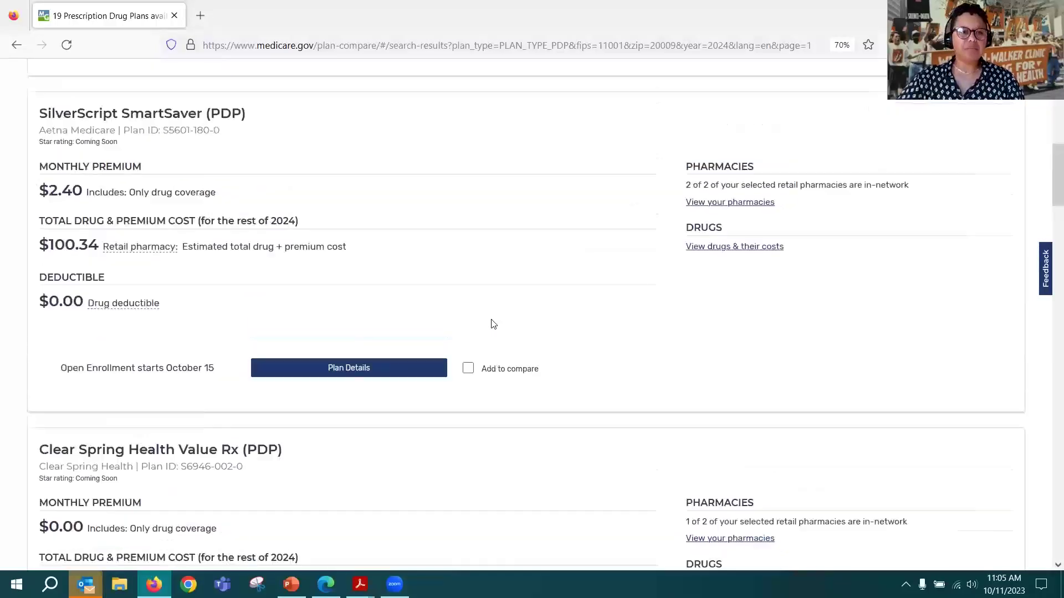
{"action": "scroll", "coordinate": [494, 324], "scroll_direction": "up", "scroll_amount": 6}
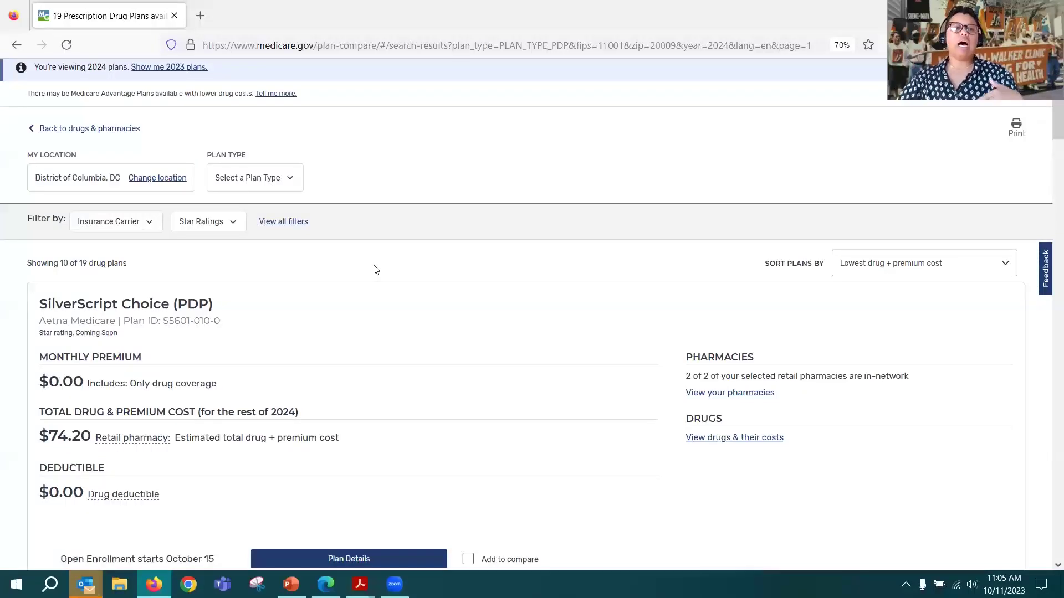
- Examine Clear Spring Health Value Rx's premium, total cost and in-network pharmacies against the two SilverScript plans
{"action": "scroll", "coordinate": [332, 268], "scroll_direction": "down", "scroll_amount": 1}
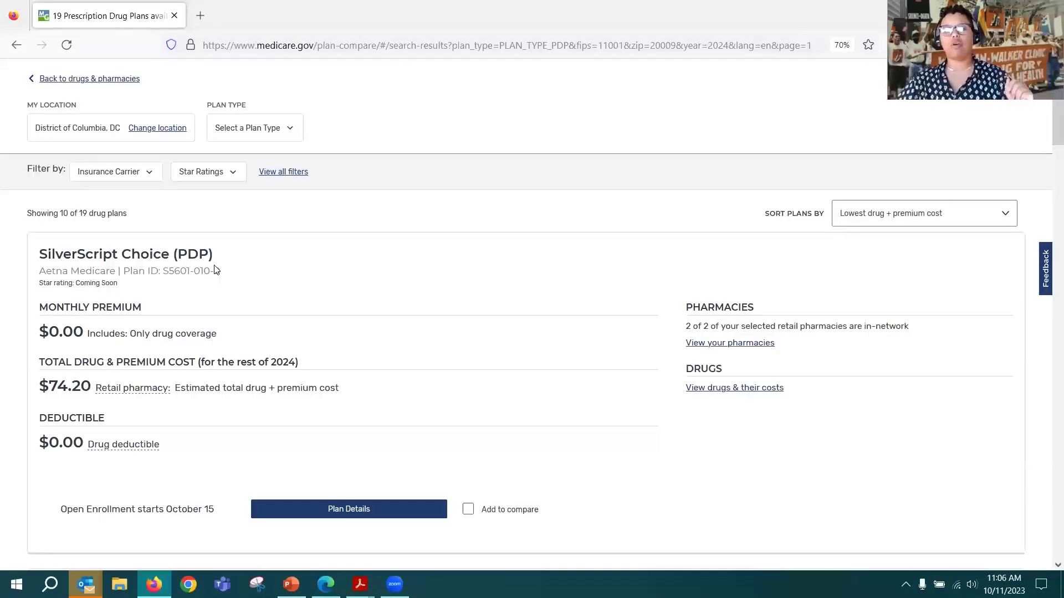
{"action": "scroll", "coordinate": [217, 269], "scroll_direction": "down", "scroll_amount": 5}
{"action": "scroll", "coordinate": [216, 270], "scroll_direction": "down", "scroll_amount": 2}
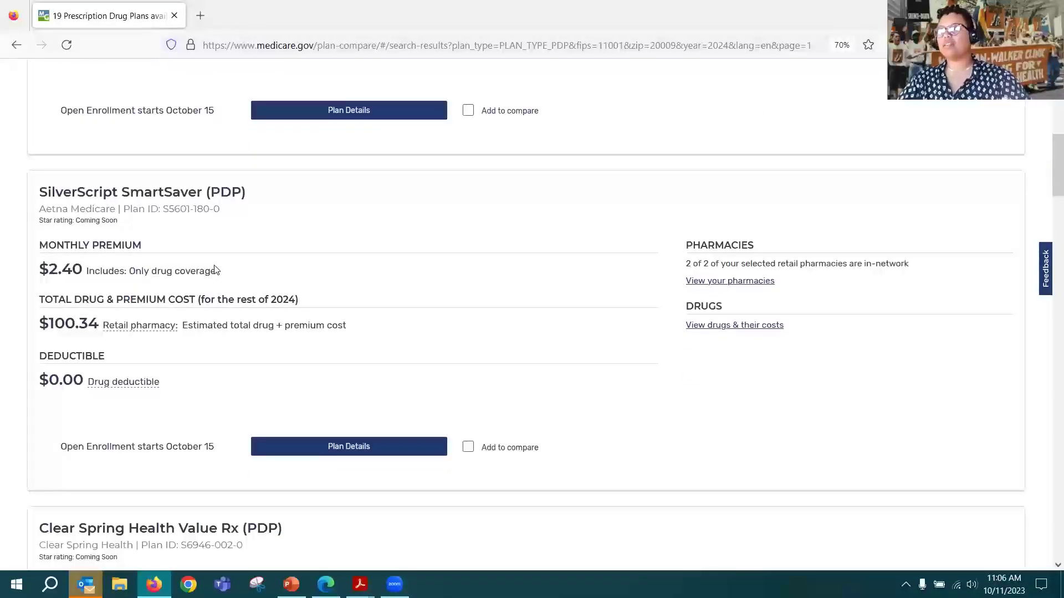
{"action": "scroll", "coordinate": [216, 270], "scroll_direction": "down", "scroll_amount": 2}
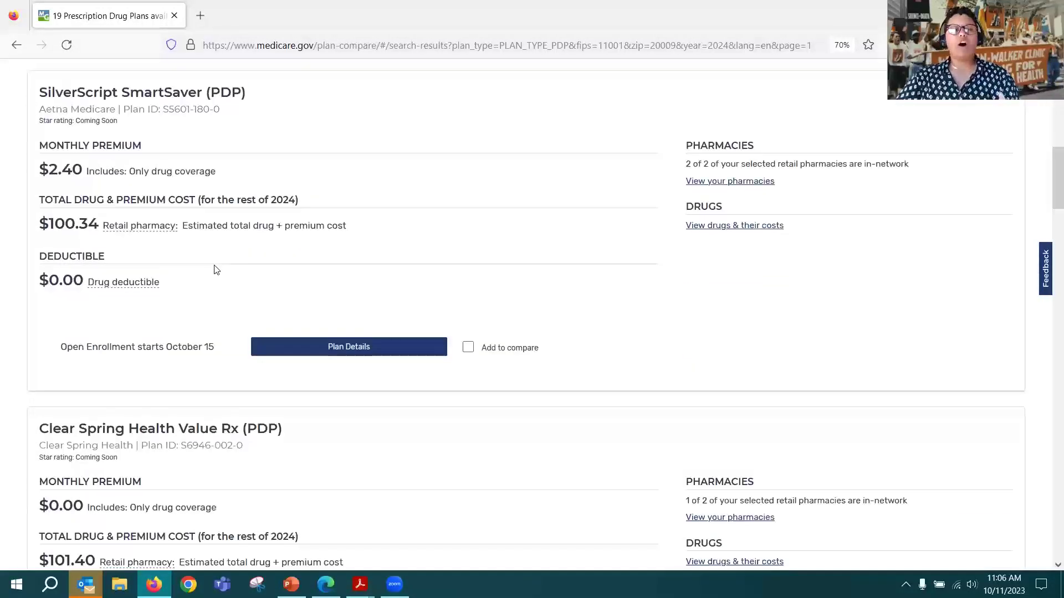
{"action": "scroll", "coordinate": [216, 270], "scroll_direction": "up", "scroll_amount": 5}
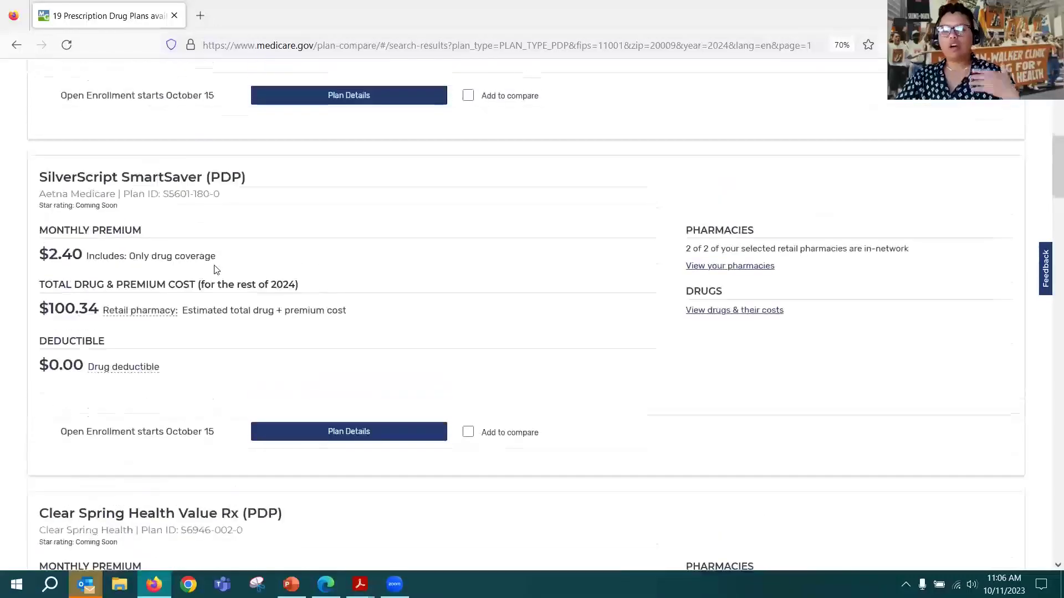
{"action": "scroll", "coordinate": [216, 270], "scroll_direction": "down", "scroll_amount": 4}
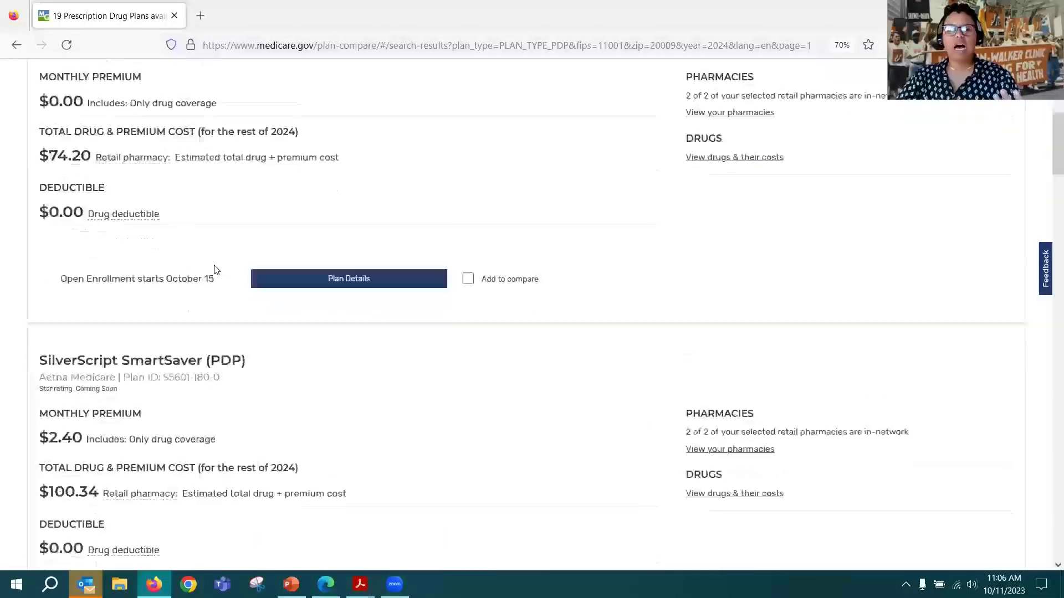
{"action": "scroll", "coordinate": [216, 270], "scroll_direction": "down", "scroll_amount": 4}
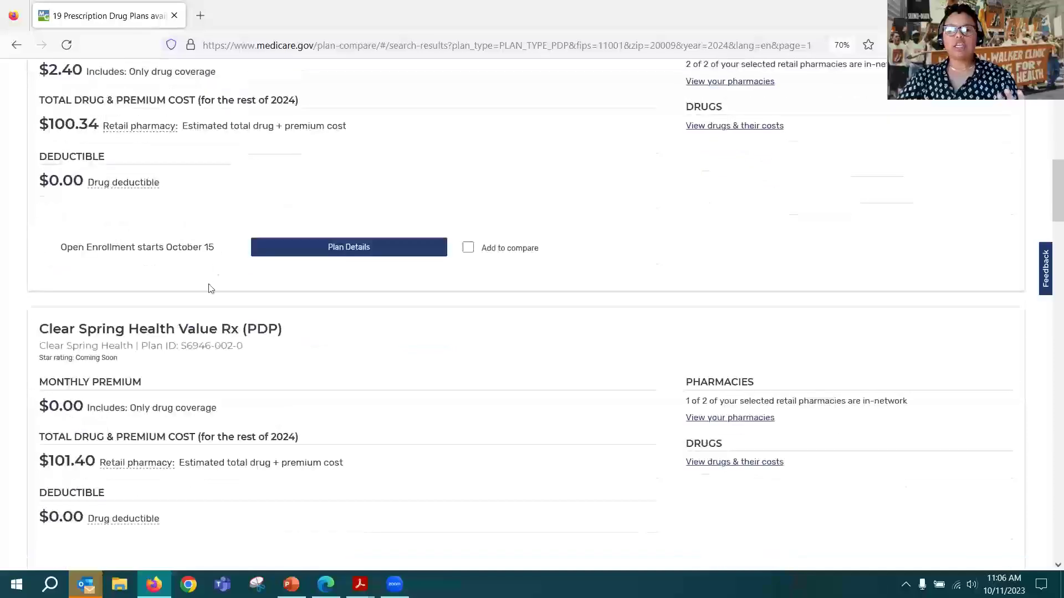
{"action": "scroll", "coordinate": [277, 377], "scroll_direction": "down", "scroll_amount": 1}
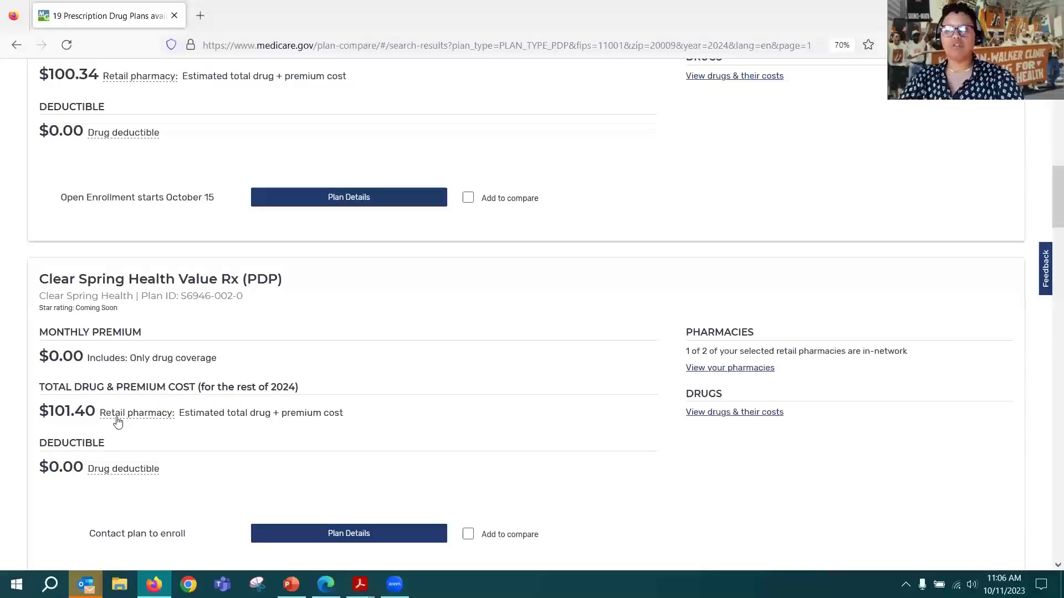
- Open the plan details for SilverScript Choice (PDP) from the drug plan results
{"action": "scroll", "coordinate": [117, 421], "scroll_direction": "up", "scroll_amount": 6}
{"action": "scroll", "coordinate": [118, 421], "scroll_direction": "up", "scroll_amount": 4}
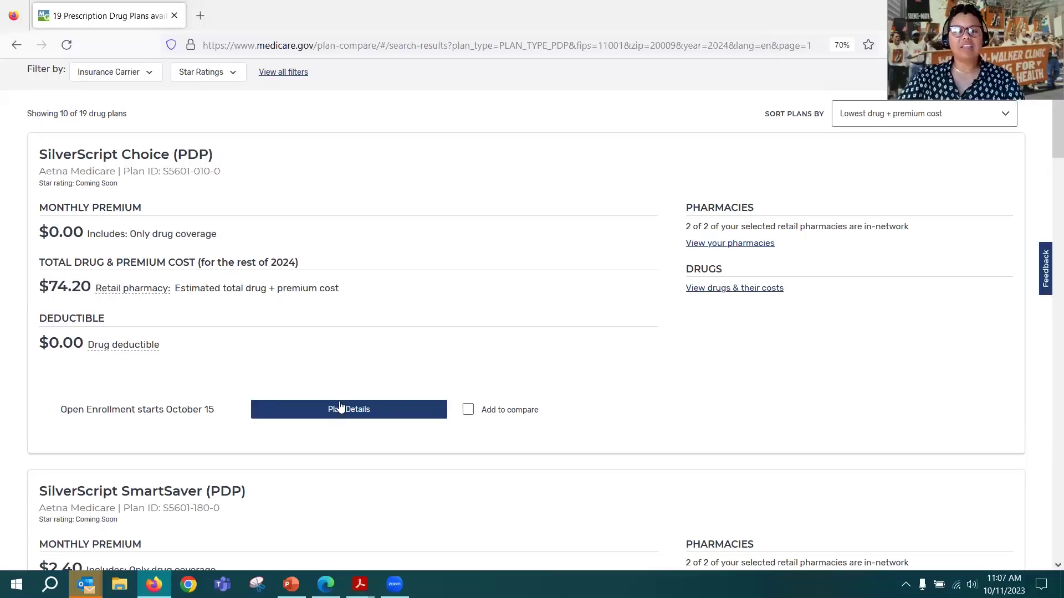
{"action": "scroll", "coordinate": [365, 335], "scroll_direction": "up", "scroll_amount": 2}
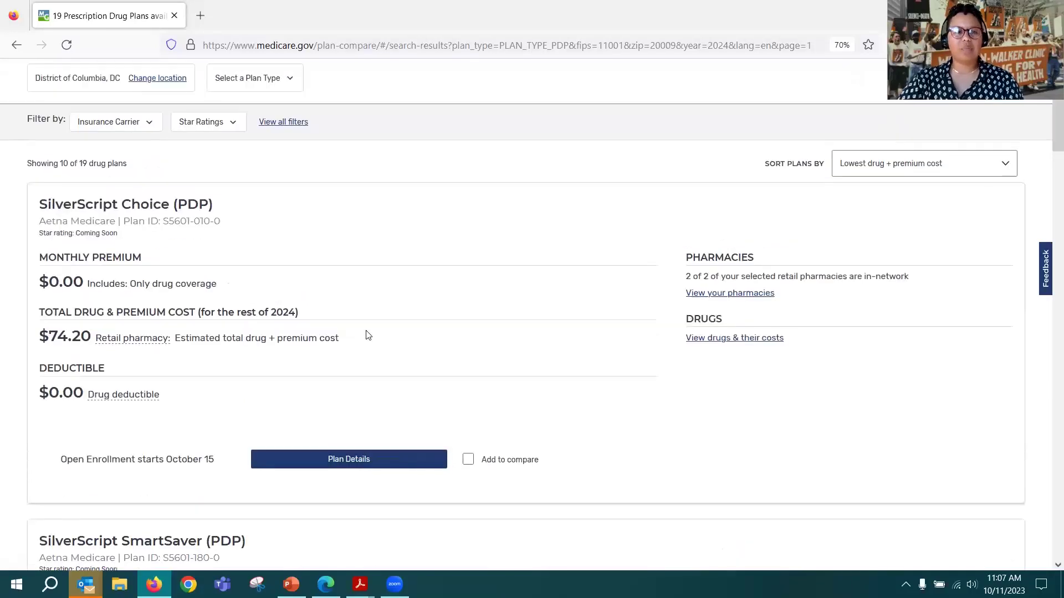
{"action": "left_click", "coordinate": [336, 461]}
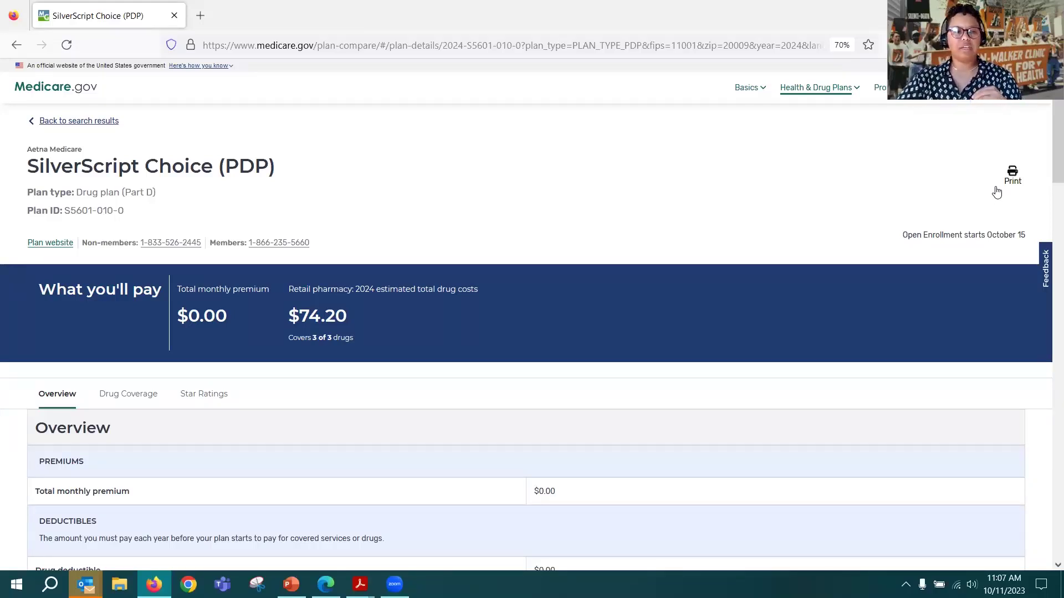
- Review the plan's premium and deductible overview and the network status of both selected pharmacies
{"action": "scroll", "coordinate": [997, 193], "scroll_direction": "down", "scroll_amount": 2}
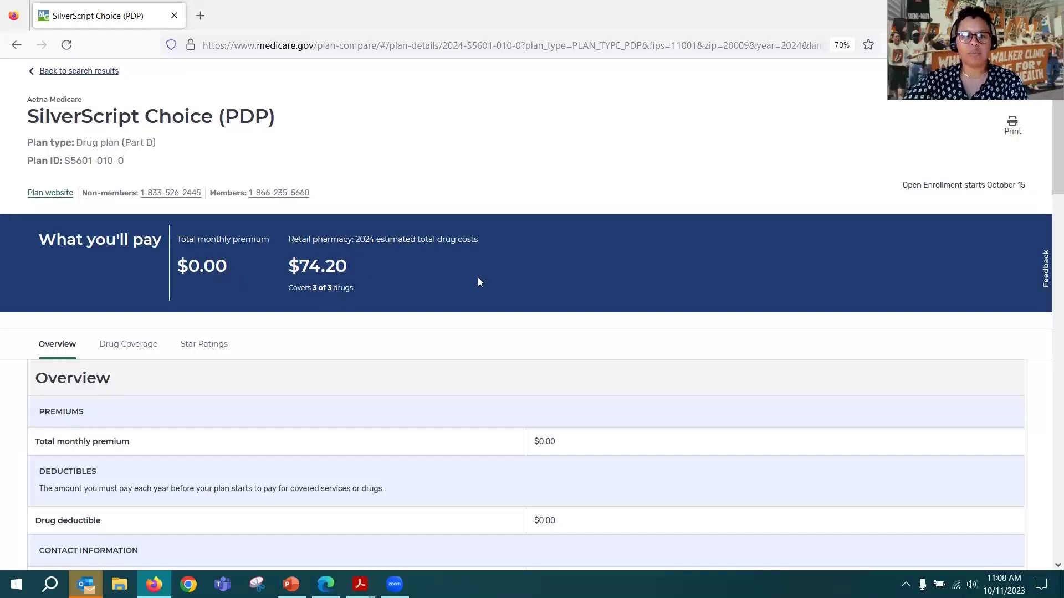
{"action": "scroll", "coordinate": [480, 283], "scroll_direction": "down", "scroll_amount": 5}
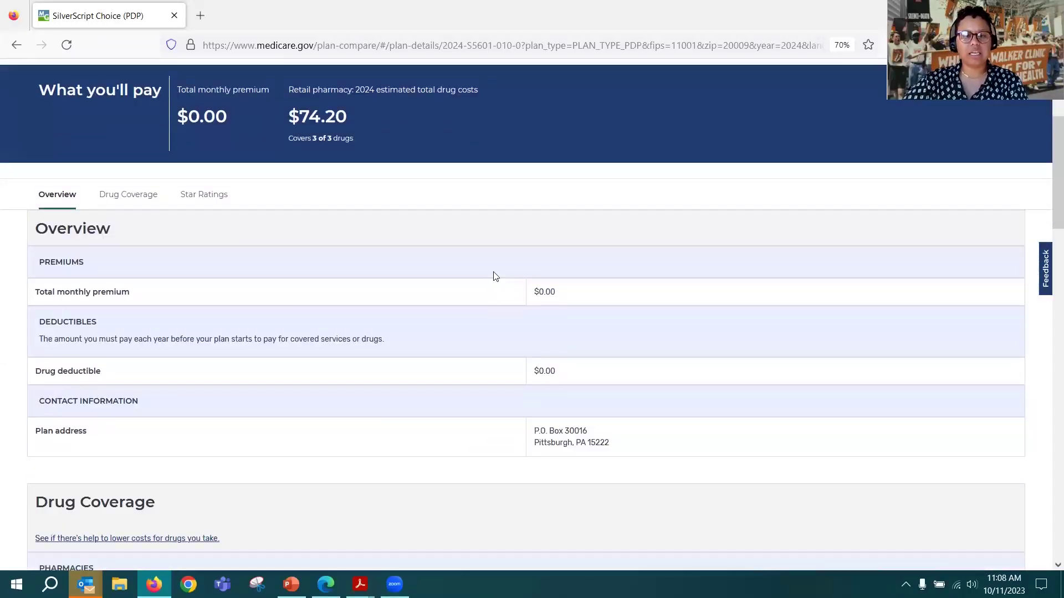
{"action": "scroll", "coordinate": [496, 276], "scroll_direction": "down", "scroll_amount": 3}
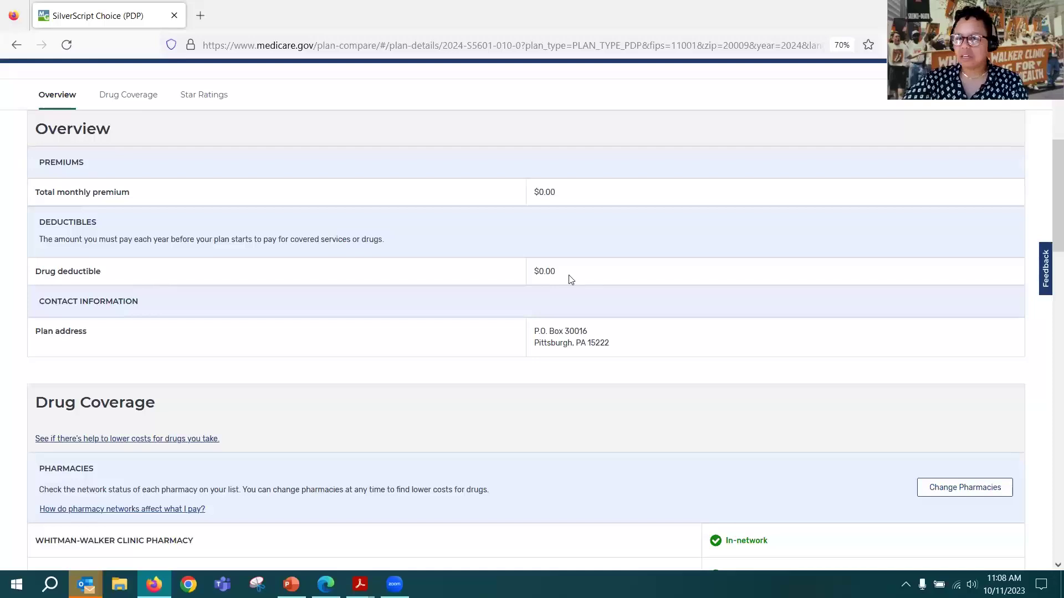
{"action": "scroll", "coordinate": [571, 279], "scroll_direction": "down", "scroll_amount": 5}
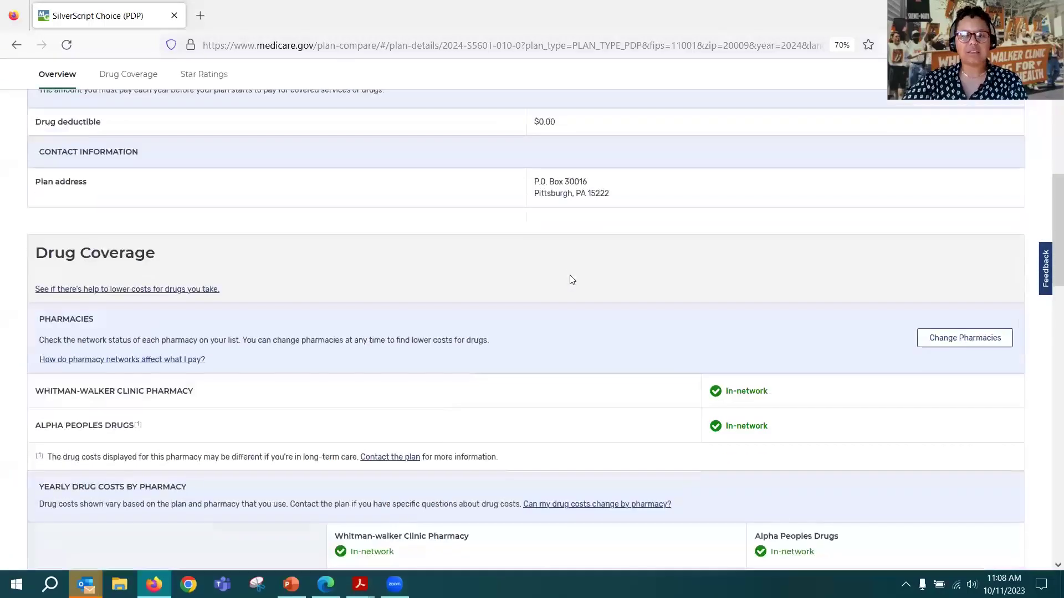
{"action": "scroll", "coordinate": [572, 279], "scroll_direction": "down", "scroll_amount": 5}
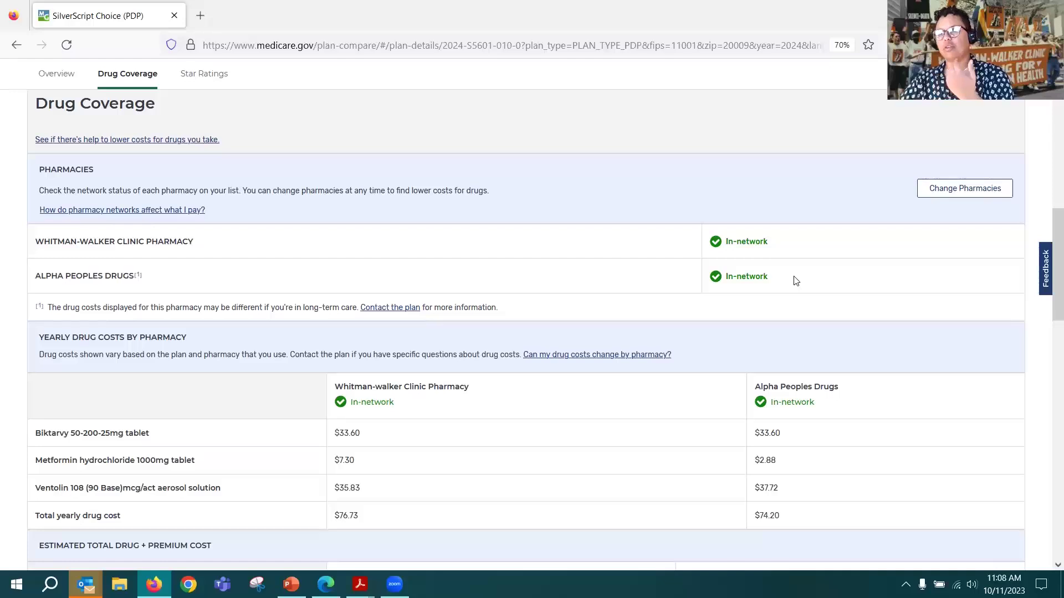
- Compare the yearly drug costs, estimated total drug and premium costs, and coverage gap timing between Whitman-Walker Clinic Pharmacy and Alpha Peoples Drugs
{"action": "scroll", "coordinate": [796, 281], "scroll_direction": "down", "scroll_amount": 3}
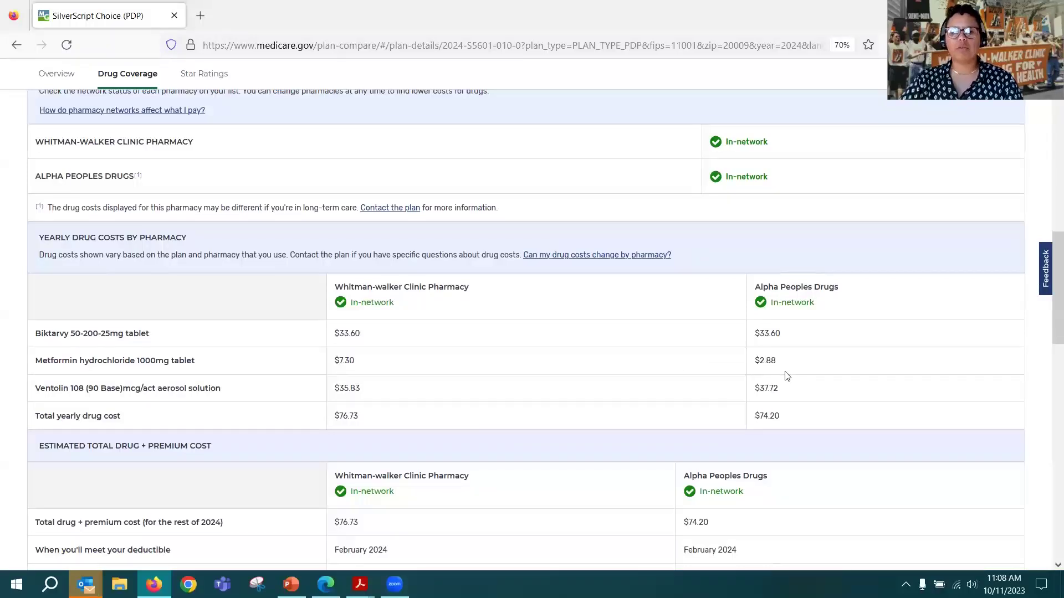
{"action": "scroll", "coordinate": [803, 332], "scroll_direction": "down", "scroll_amount": 3}
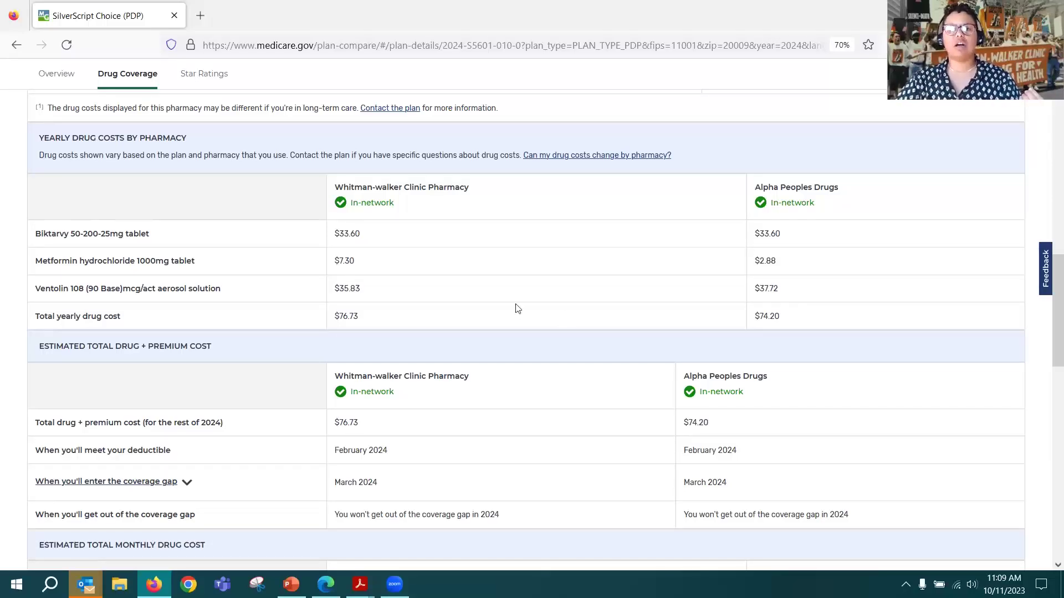
{"action": "scroll", "coordinate": [517, 309], "scroll_direction": "down", "scroll_amount": 1}
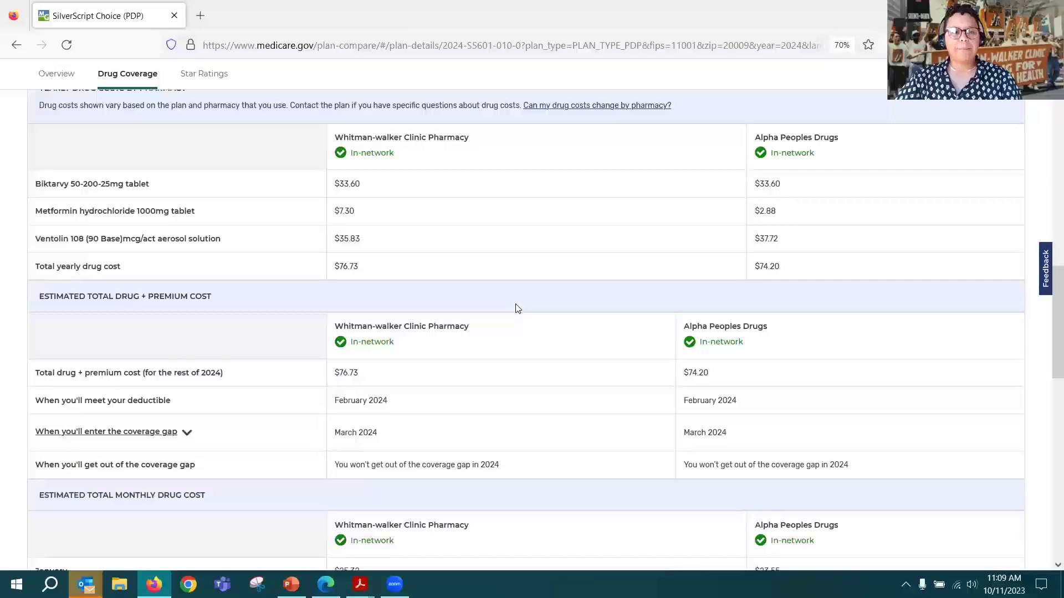
{"action": "scroll", "coordinate": [517, 309], "scroll_direction": "down", "scroll_amount": 1}
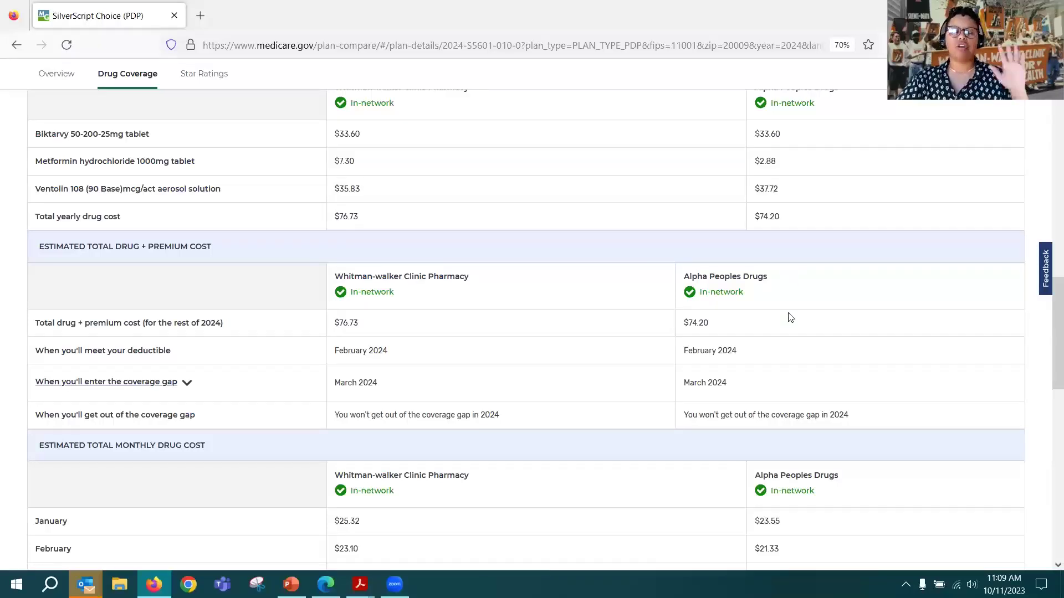
{"action": "scroll", "coordinate": [790, 325], "scroll_direction": "down", "scroll_amount": 1}
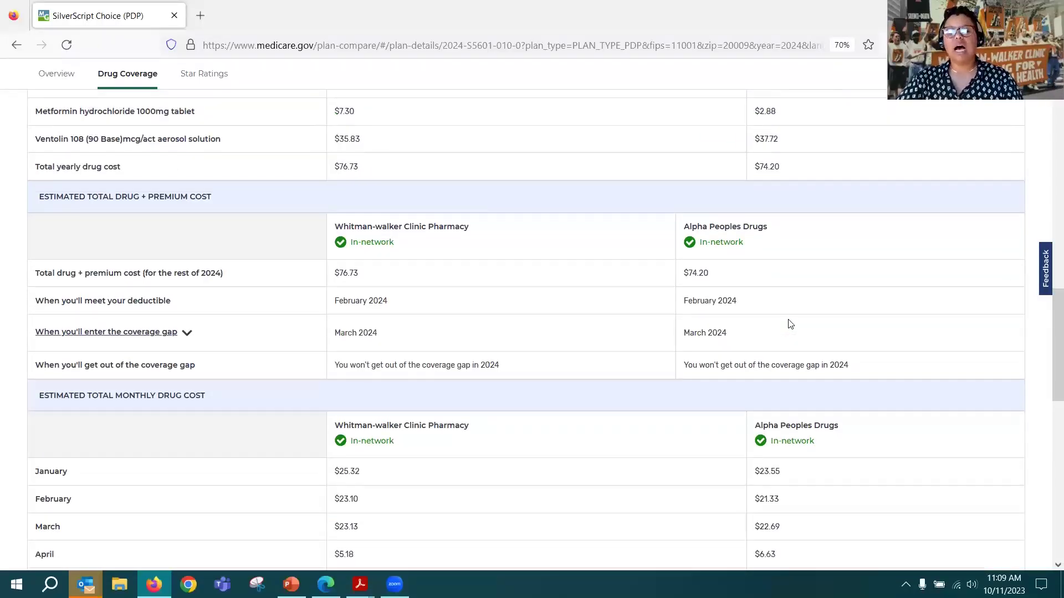
{"action": "scroll", "coordinate": [790, 324], "scroll_direction": "down", "scroll_amount": 3}
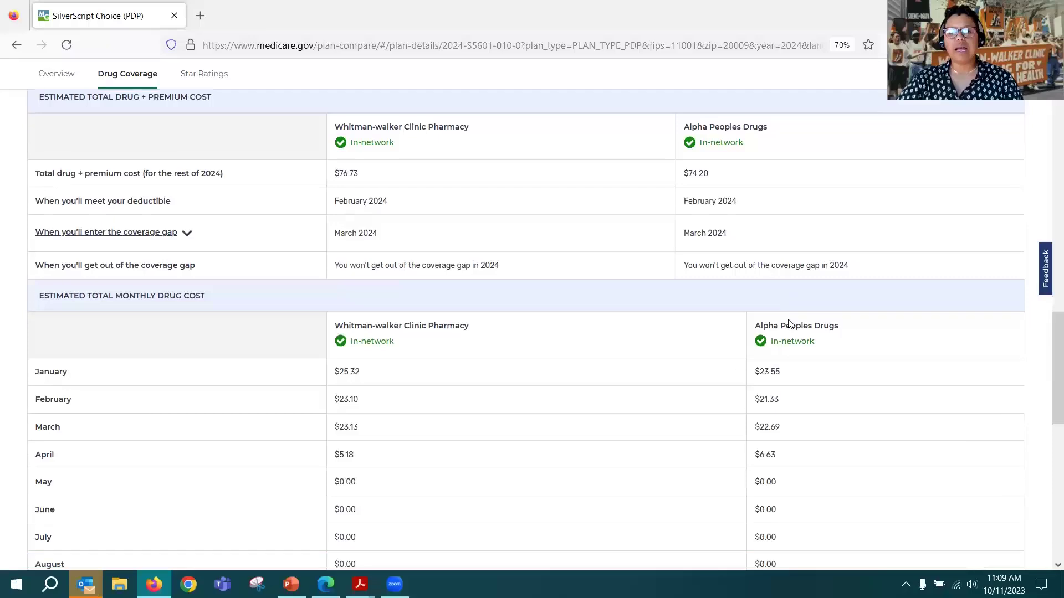
{"action": "scroll", "coordinate": [790, 324], "scroll_direction": "down", "scroll_amount": 3}
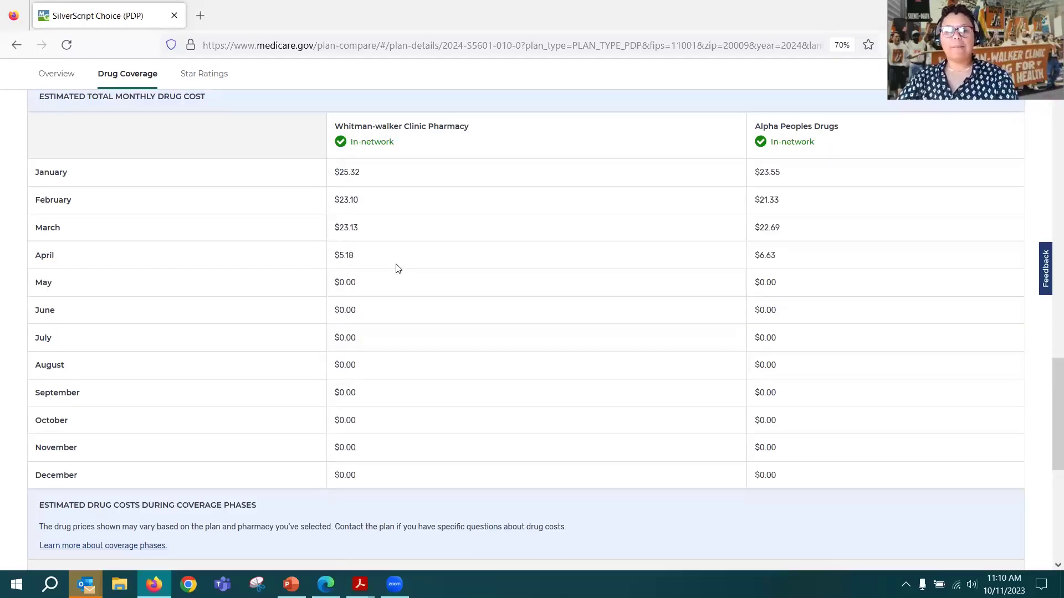
{"action": "scroll", "coordinate": [398, 268], "scroll_direction": "up", "scroll_amount": 7}
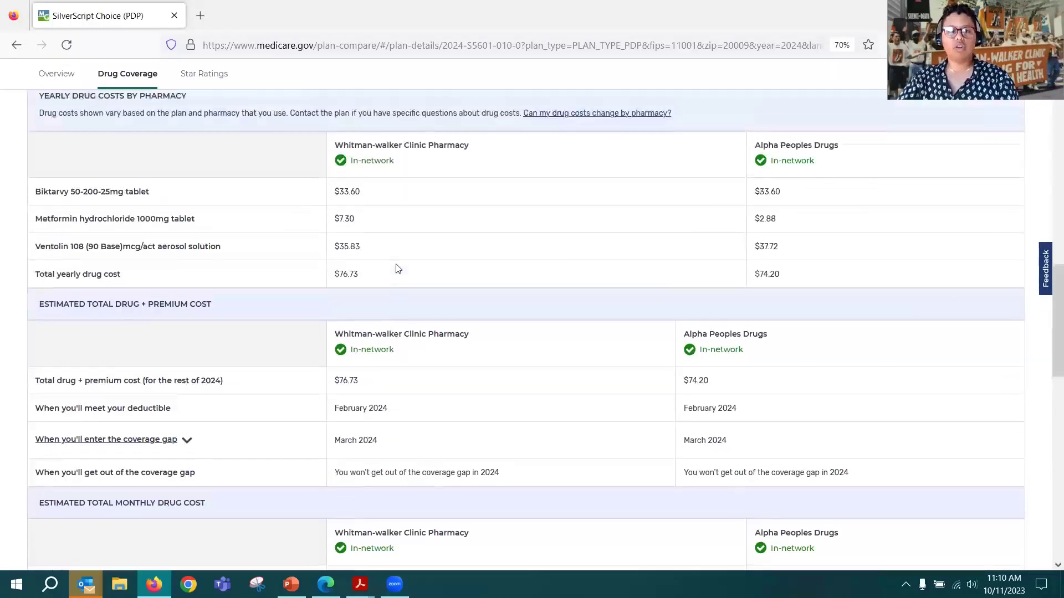
{"action": "scroll", "coordinate": [398, 269], "scroll_direction": "up", "scroll_amount": 1}
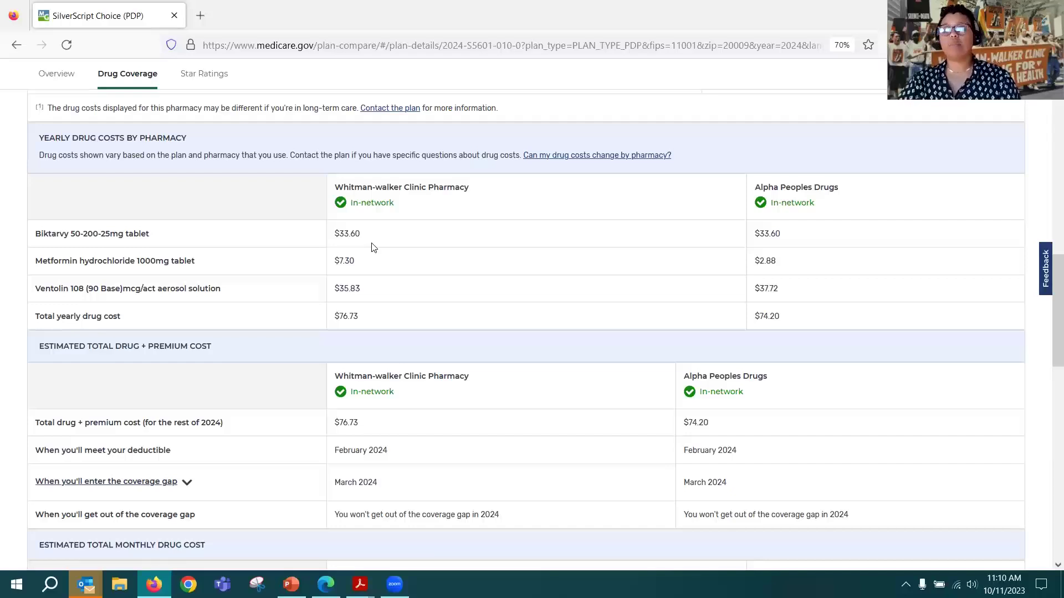
- Examine the estimated monthly drug costs from January to December at both selected pharmacies
{"action": "scroll", "coordinate": [372, 248], "scroll_direction": "down", "scroll_amount": 5}
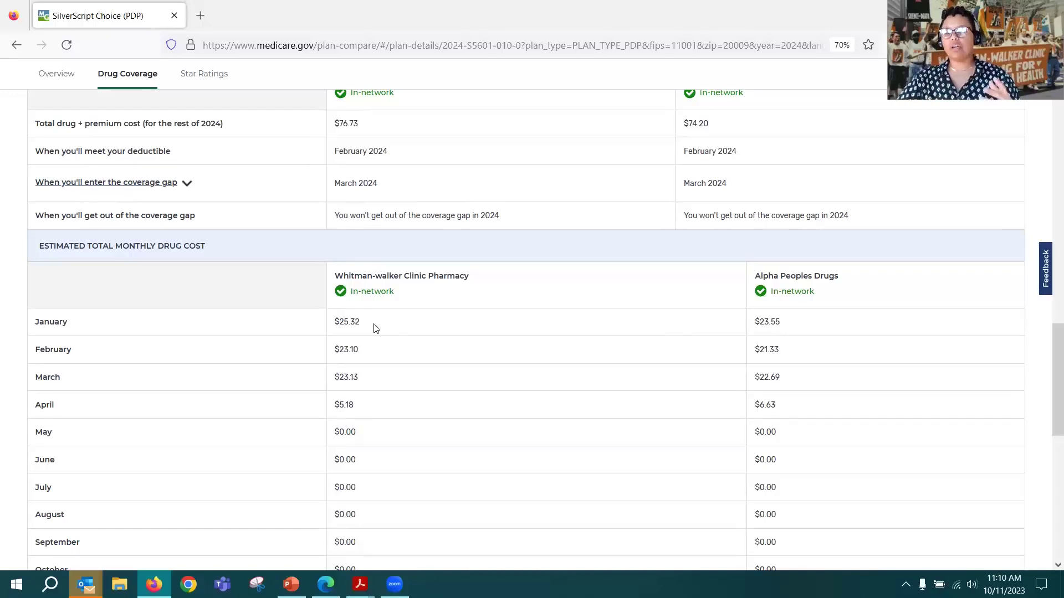
{"action": "scroll", "coordinate": [376, 329], "scroll_direction": "down", "scroll_amount": 1}
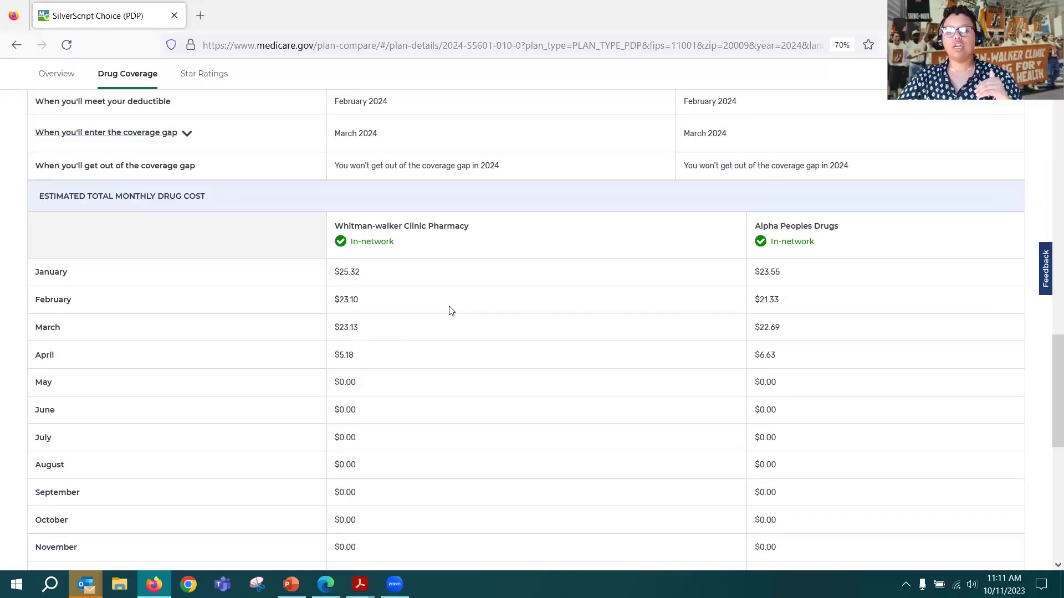
{"action": "scroll", "coordinate": [452, 311], "scroll_direction": "down", "scroll_amount": 2}
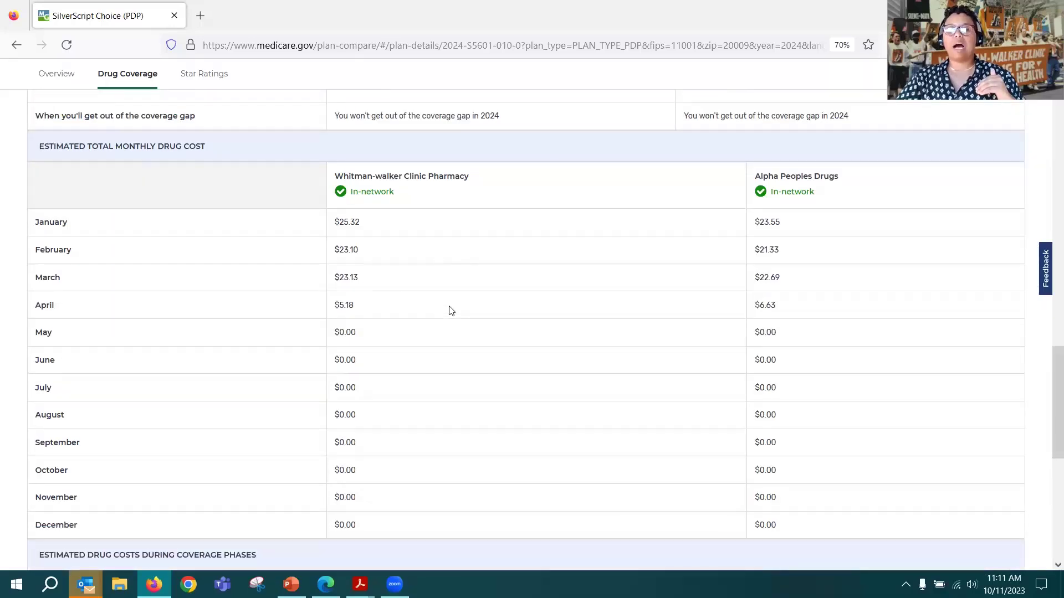
{"action": "scroll", "coordinate": [451, 310], "scroll_direction": "down", "scroll_amount": 2}
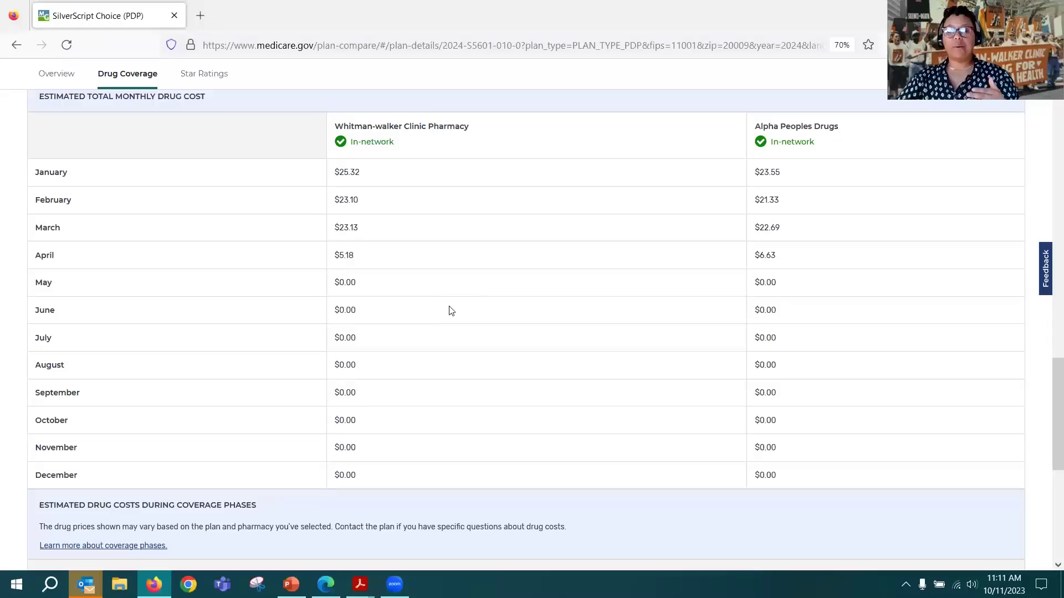
{"action": "scroll", "coordinate": [451, 310], "scroll_direction": "up", "scroll_amount": 2}
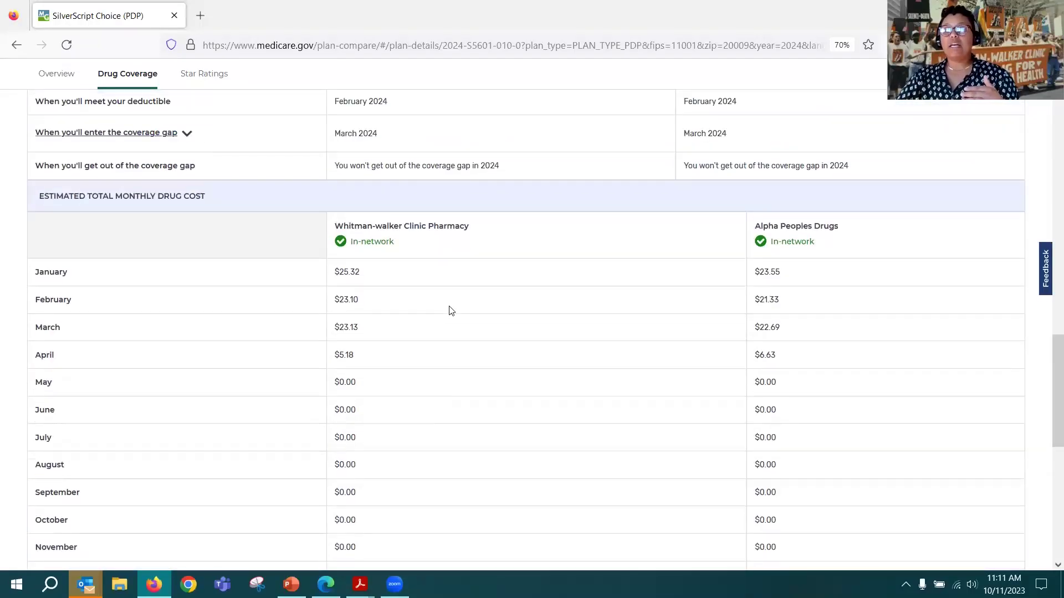
{"action": "scroll", "coordinate": [452, 311], "scroll_direction": "down", "scroll_amount": 1}
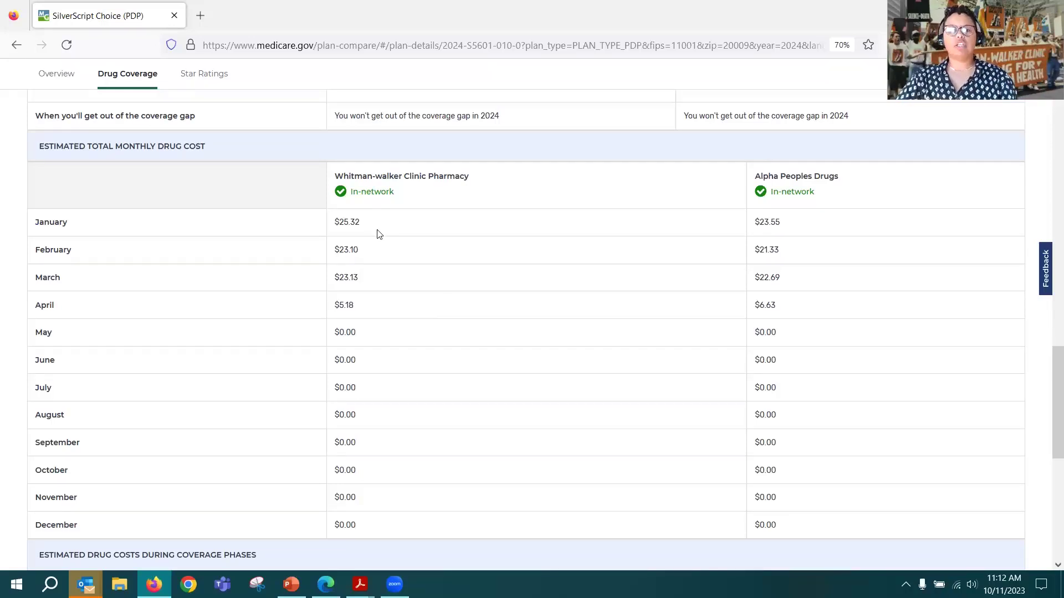
{"action": "scroll", "coordinate": [379, 234], "scroll_direction": "down", "scroll_amount": 1}
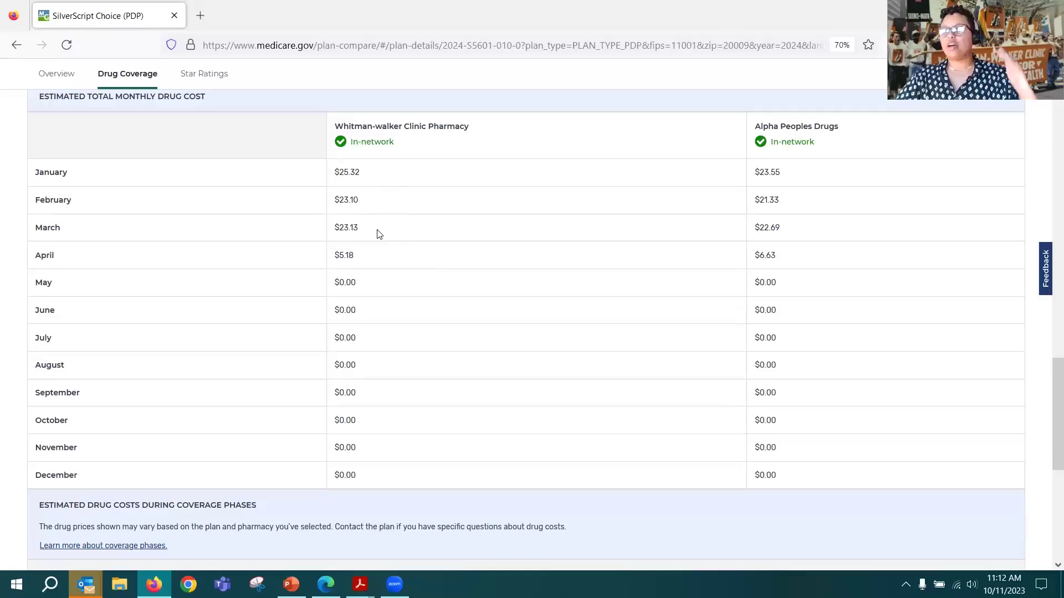
{"action": "scroll", "coordinate": [378, 234], "scroll_direction": "down", "scroll_amount": 1}
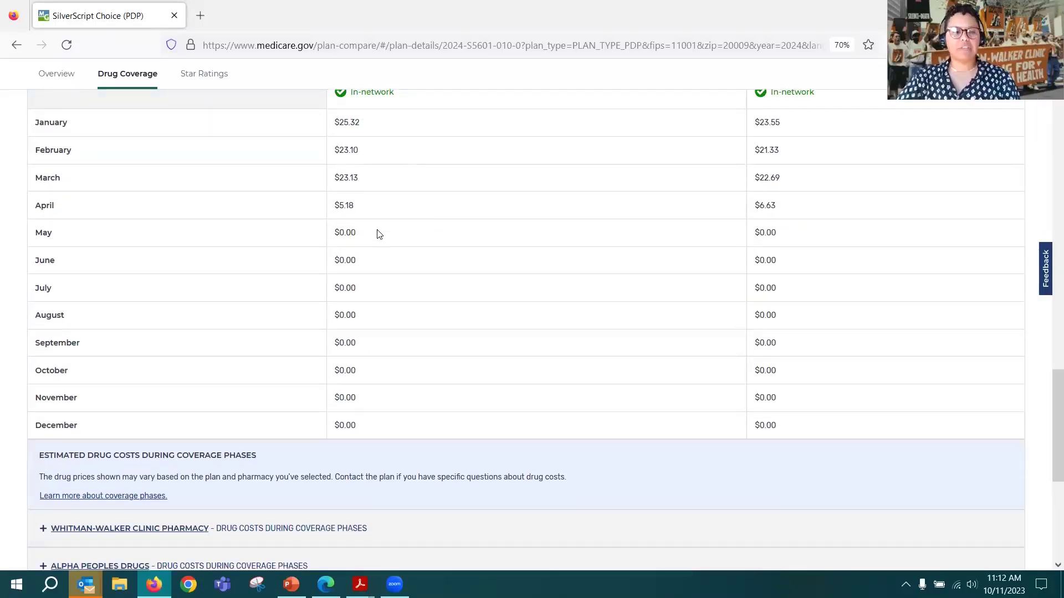
- Expand the drug costs during coverage phases for Whitman-Walker Clinic Pharmacy and Alpha Peoples Drugs
{"action": "scroll", "coordinate": [379, 234], "scroll_direction": "down", "scroll_amount": 1}
{"action": "scroll", "coordinate": [378, 234], "scroll_direction": "down", "scroll_amount": 4}
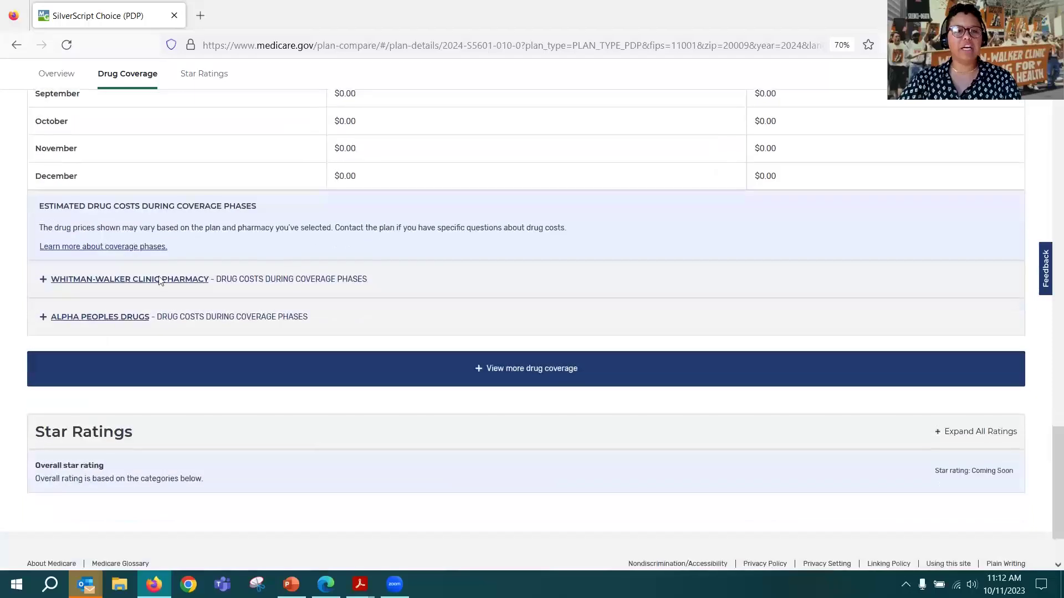
{"action": "left_click", "coordinate": [77, 284]}
{"action": "scroll", "coordinate": [344, 256], "scroll_direction": "down", "scroll_amount": 2}
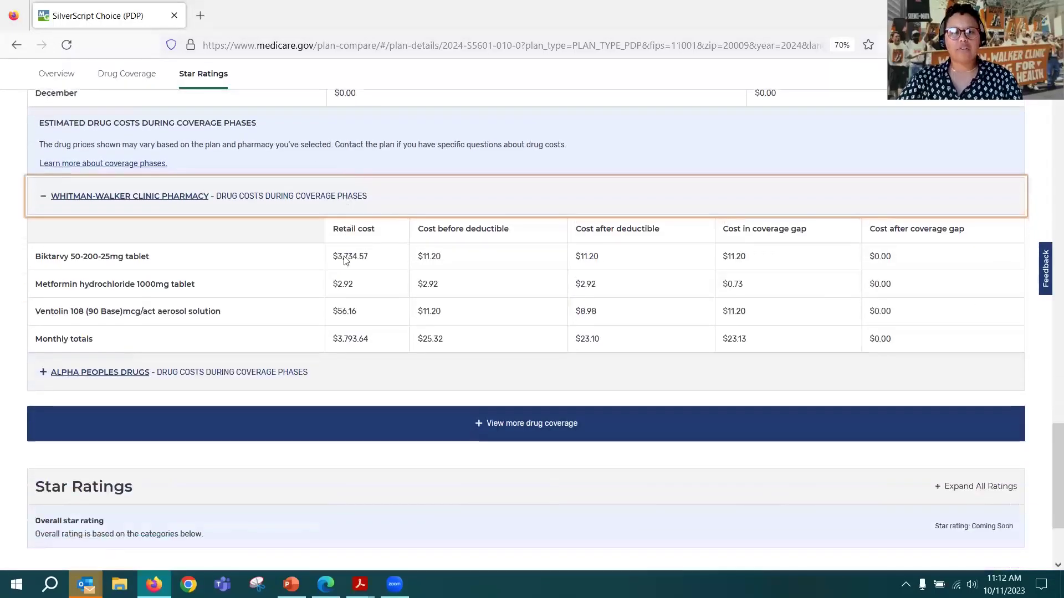
{"action": "left_click", "coordinate": [216, 358]}
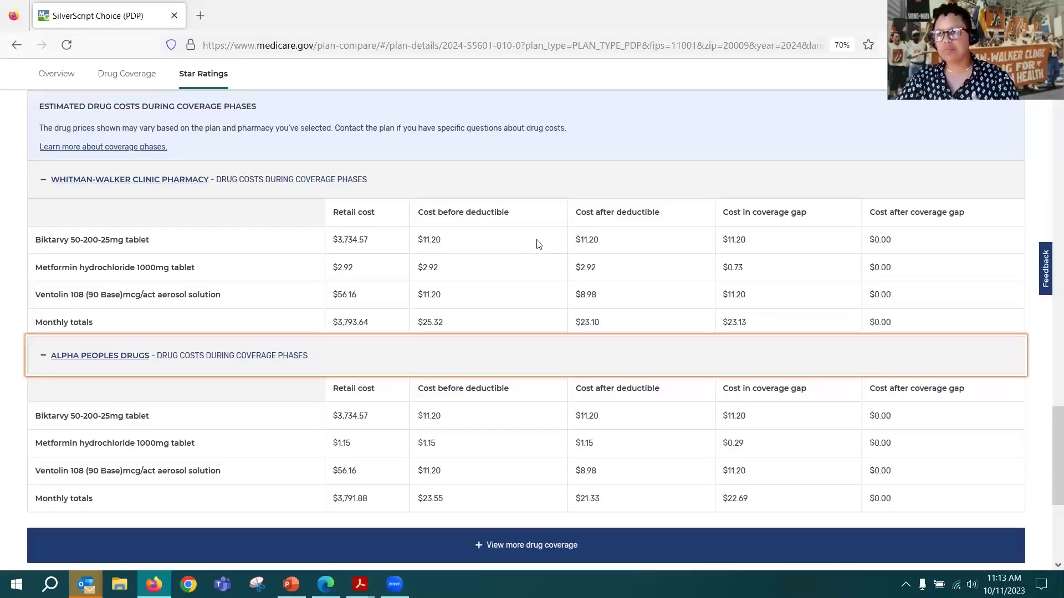
- Expand the additional drug coverage information and review the costs by drug tier across the coverage phases
{"action": "scroll", "coordinate": [538, 244], "scroll_direction": "down", "scroll_amount": 3}
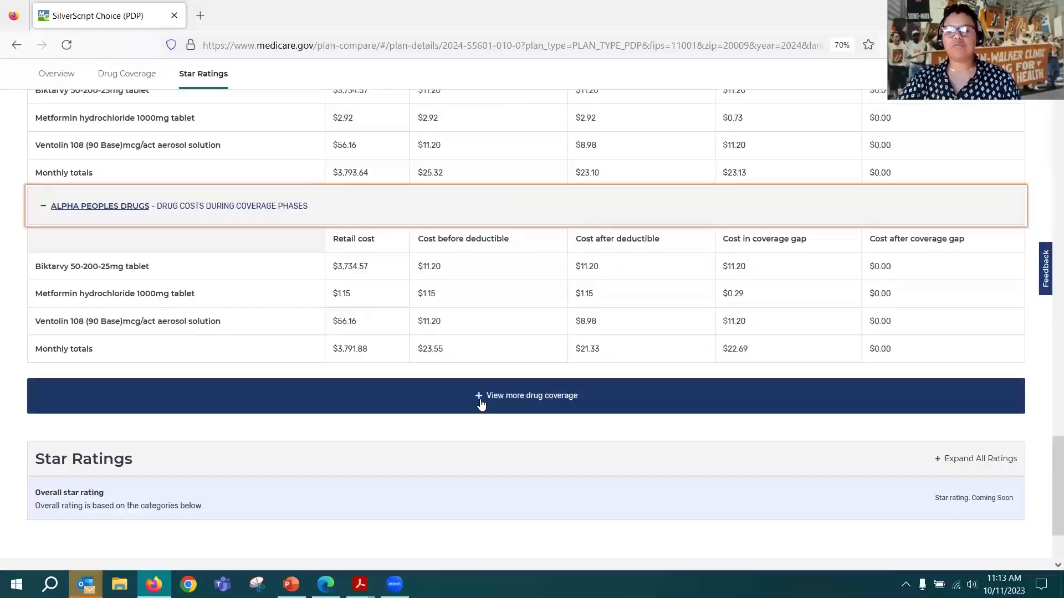
{"action": "left_click", "coordinate": [481, 405]}
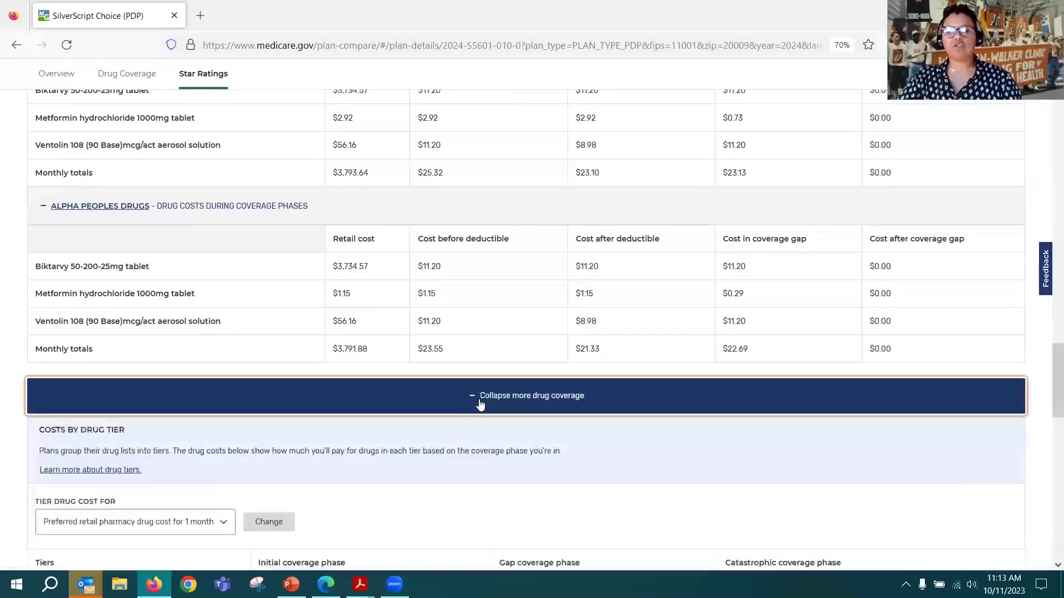
{"action": "scroll", "coordinate": [622, 370], "scroll_direction": "down", "scroll_amount": 3}
{"action": "scroll", "coordinate": [624, 372], "scroll_direction": "down", "scroll_amount": 5}
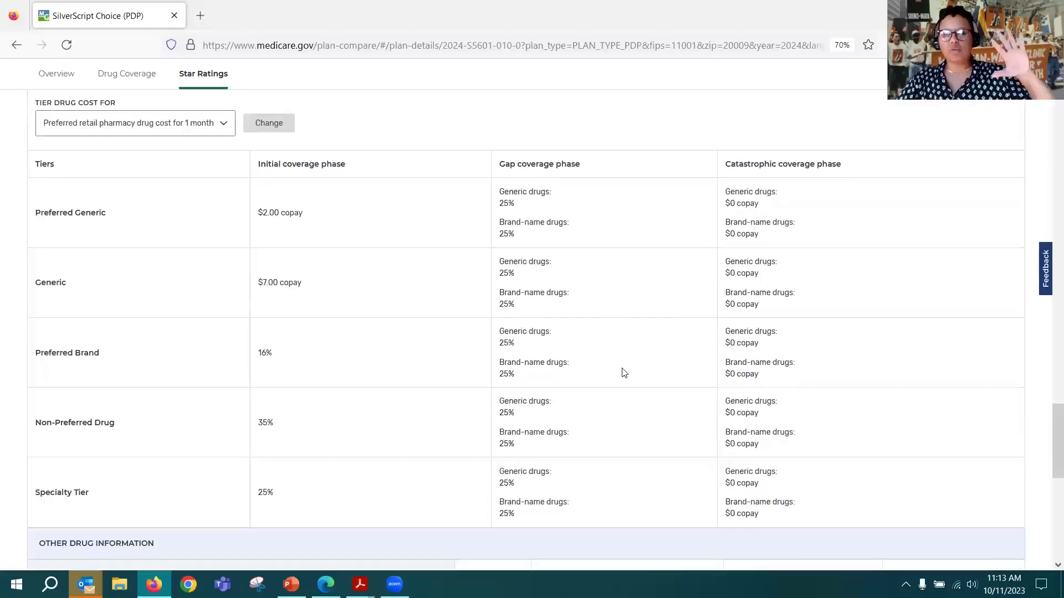
{"action": "scroll", "coordinate": [624, 372], "scroll_direction": "down", "scroll_amount": 1}
{"action": "scroll", "coordinate": [624, 372], "scroll_direction": "down", "scroll_amount": 1}
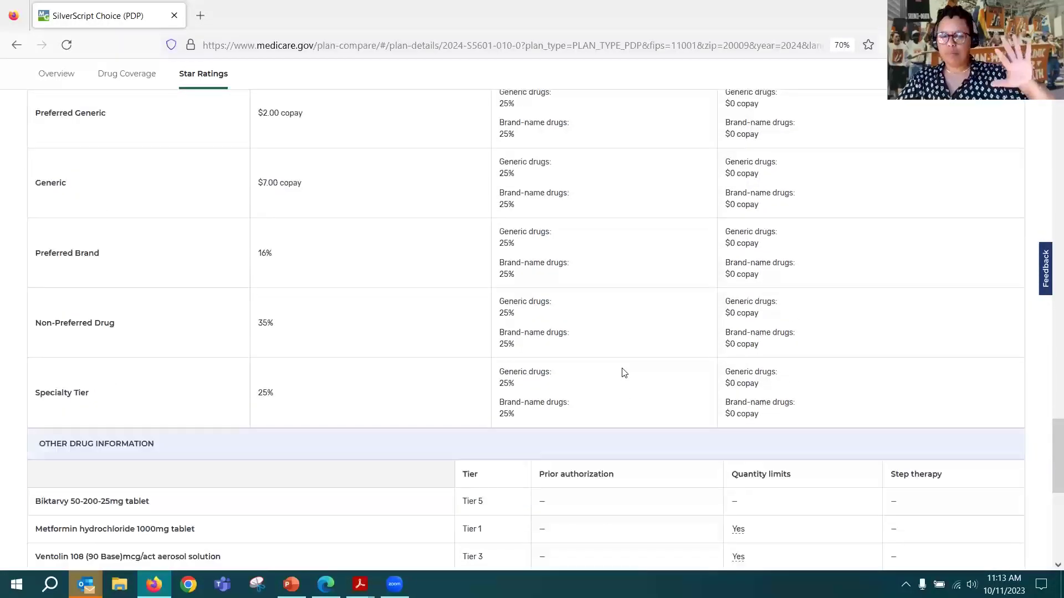
- Check the listed drugs' tiers and restrictions, and show the quantity limit details for Metformin hydrochloride 1000mg tablet
{"action": "scroll", "coordinate": [624, 373], "scroll_direction": "down", "scroll_amount": 3}
{"action": "scroll", "coordinate": [624, 373], "scroll_direction": "down", "scroll_amount": 1}
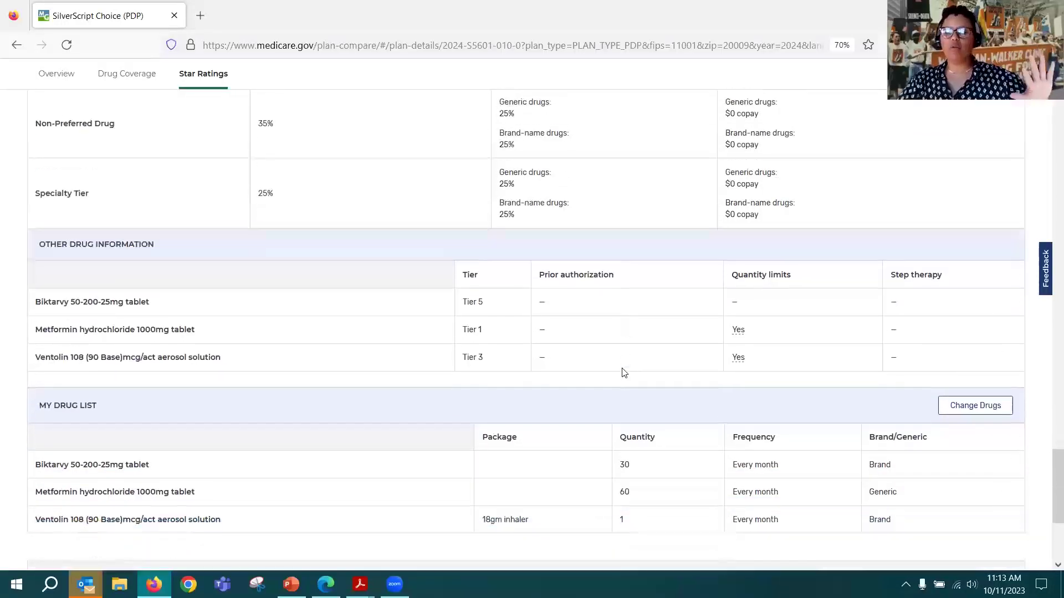
{"action": "scroll", "coordinate": [624, 372], "scroll_direction": "down", "scroll_amount": 2}
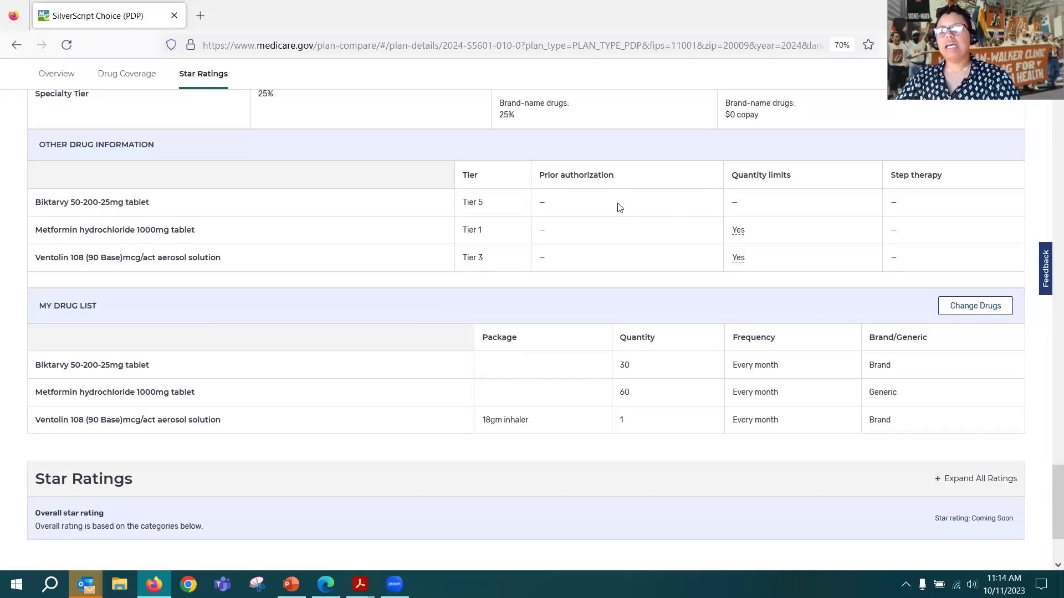
{"action": "left_click", "coordinate": [742, 238]}
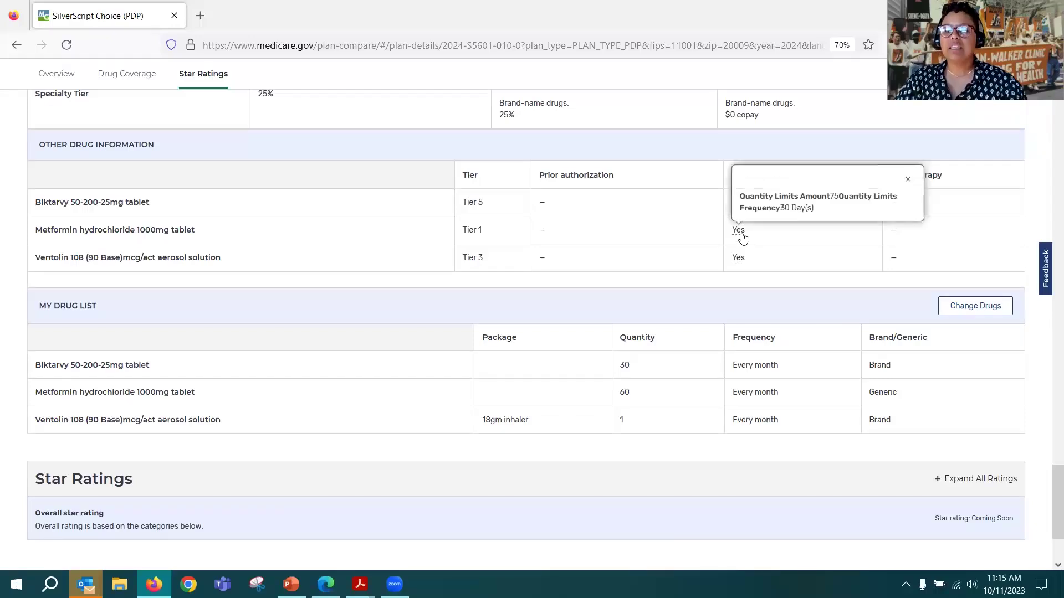
- Show the quantity limit details for Metformin hydrochloride 1000mg tablet again and compare them with its quantity in the drug list
{"action": "key", "text": "Escape"}
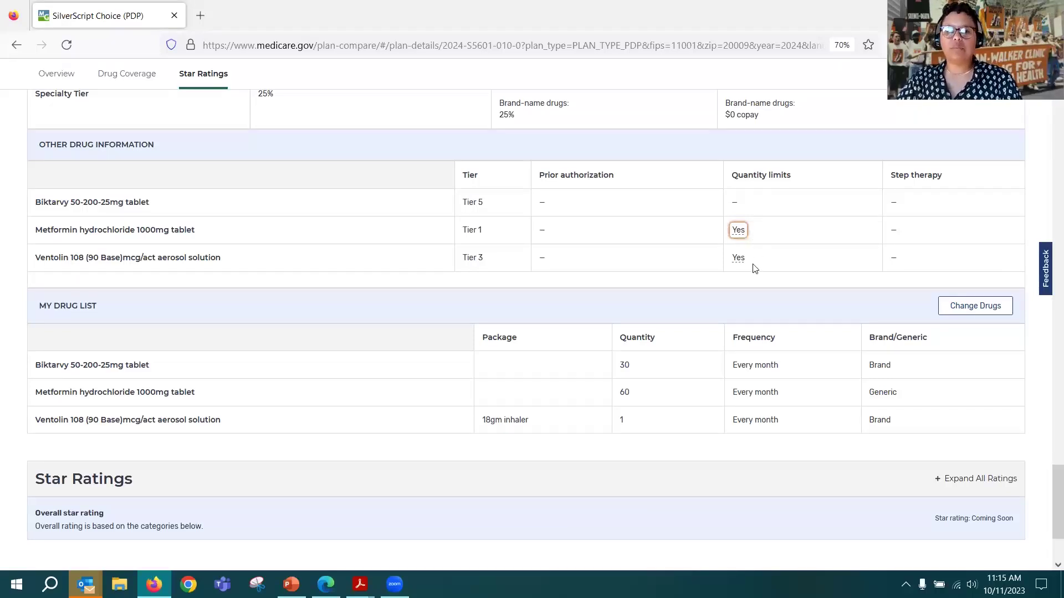
{"action": "left_click", "coordinate": [738, 232]}
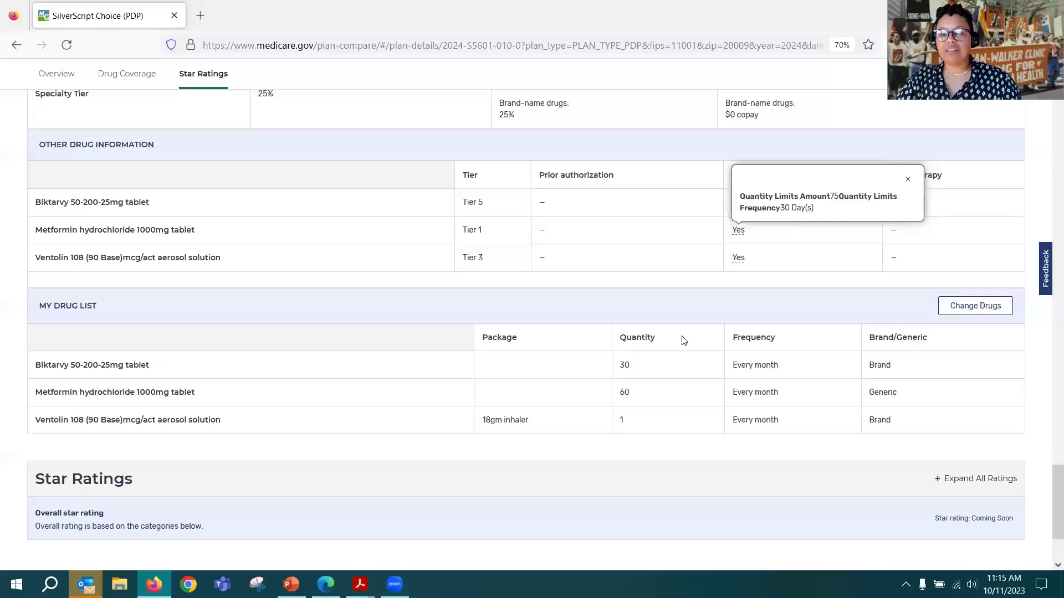
{"action": "left_click", "coordinate": [638, 397]}
{"action": "left_click", "coordinate": [637, 397], "text": "shift"}
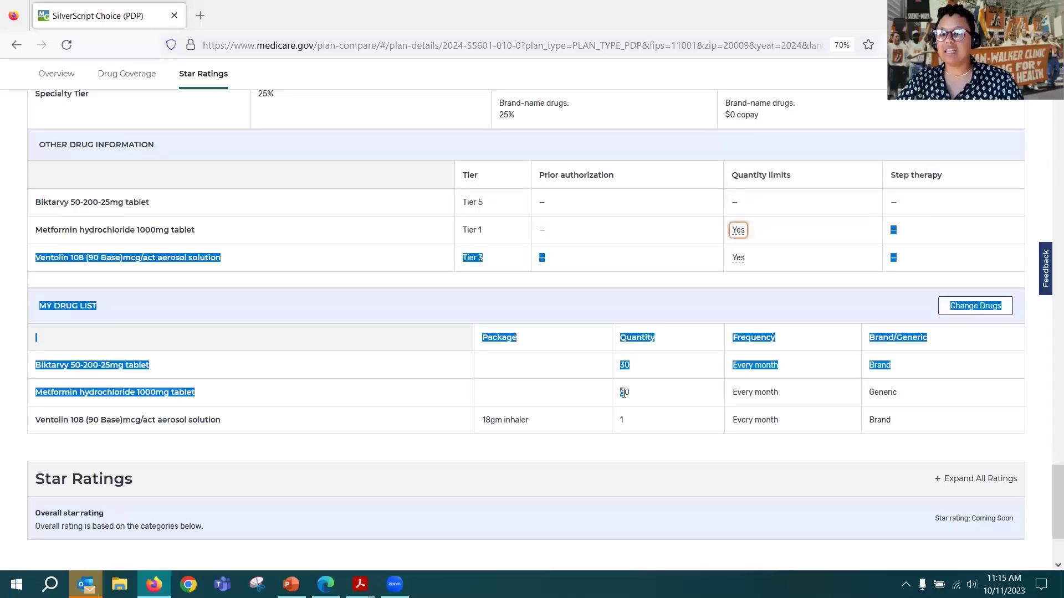
{"action": "left_click", "coordinate": [637, 394]}
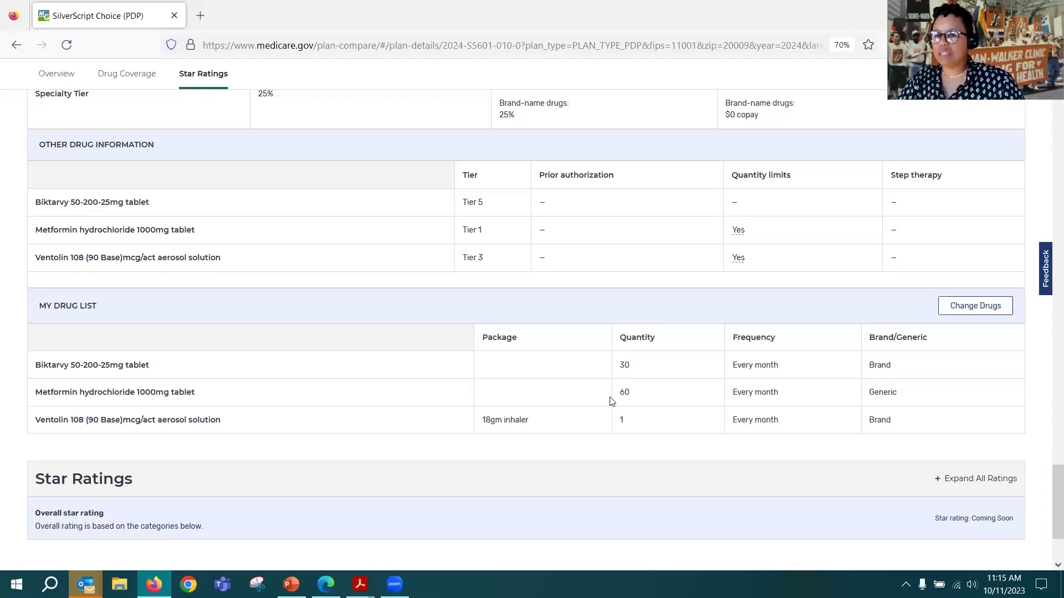
- Show the quantity limit details for Ventolin 108 aerosol solution, and check its drug list entry and the plan's star ratings
{"action": "left_click", "coordinate": [740, 259]}
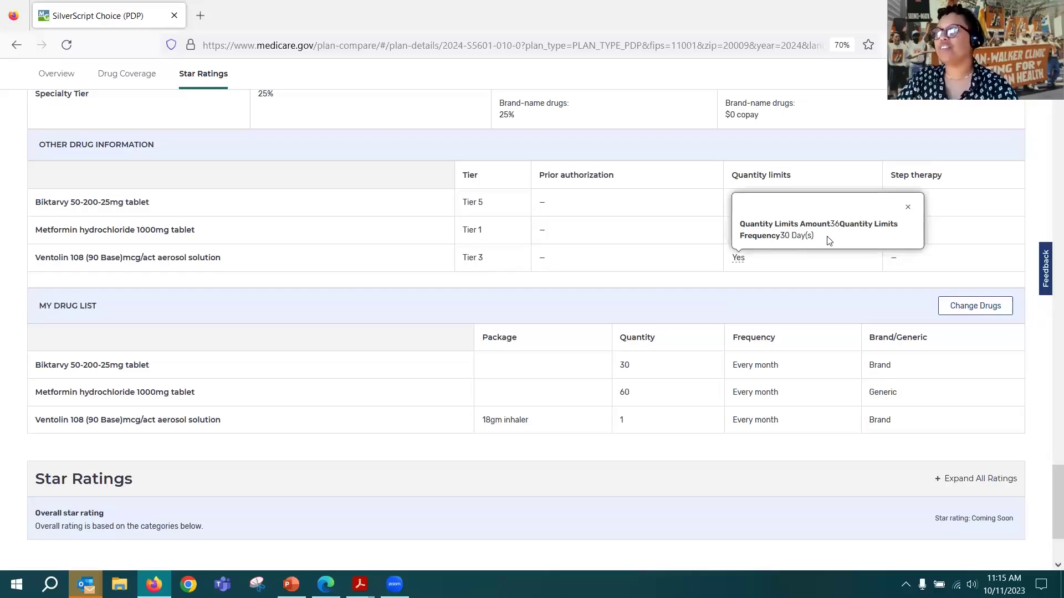
{"action": "key", "text": "Escape"}
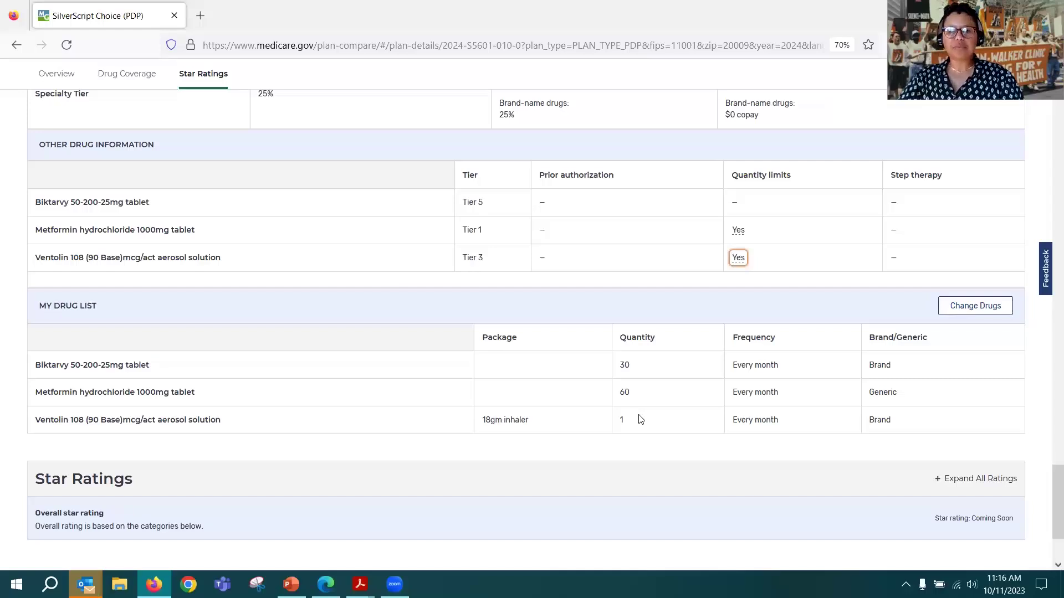
{"action": "scroll", "coordinate": [640, 420], "scroll_direction": "down", "scroll_amount": 3}
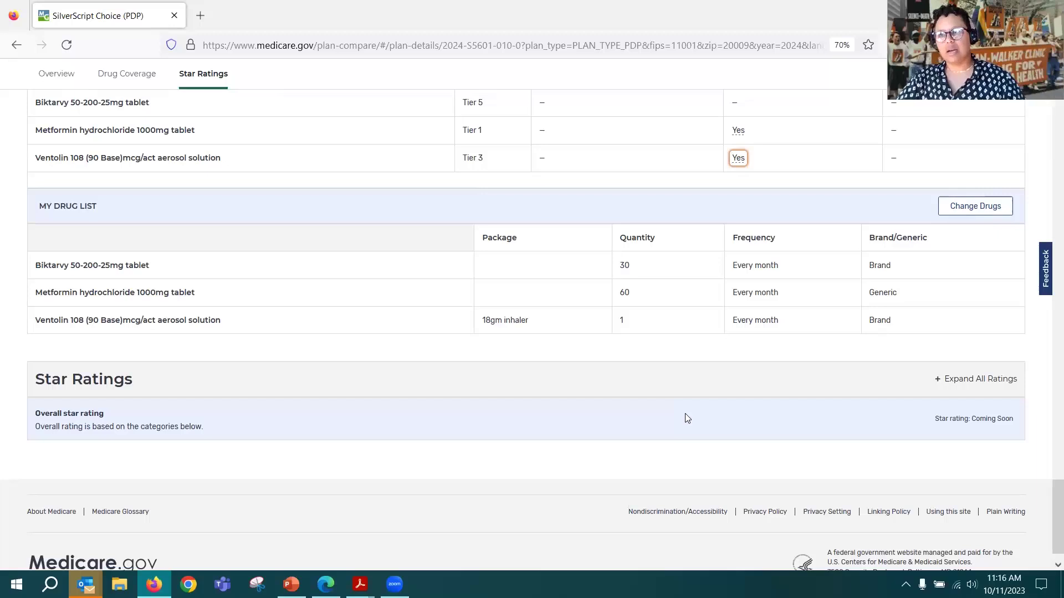
{"action": "scroll", "coordinate": [686, 414], "scroll_direction": "down", "scroll_amount": 1}
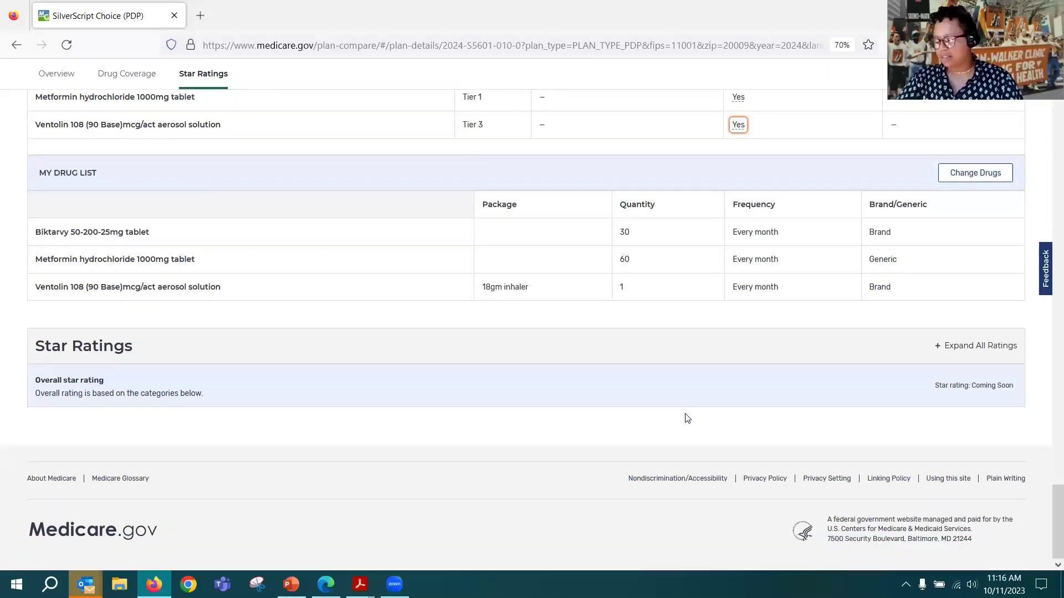
- Review the plan details again from the drug restrictions back through the tier, coverage phase and pharmacy costs to the plan overview
{"action": "scroll", "coordinate": [687, 418], "scroll_direction": "up", "scroll_amount": 2}
{"action": "scroll", "coordinate": [687, 418], "scroll_direction": "up", "scroll_amount": 3}
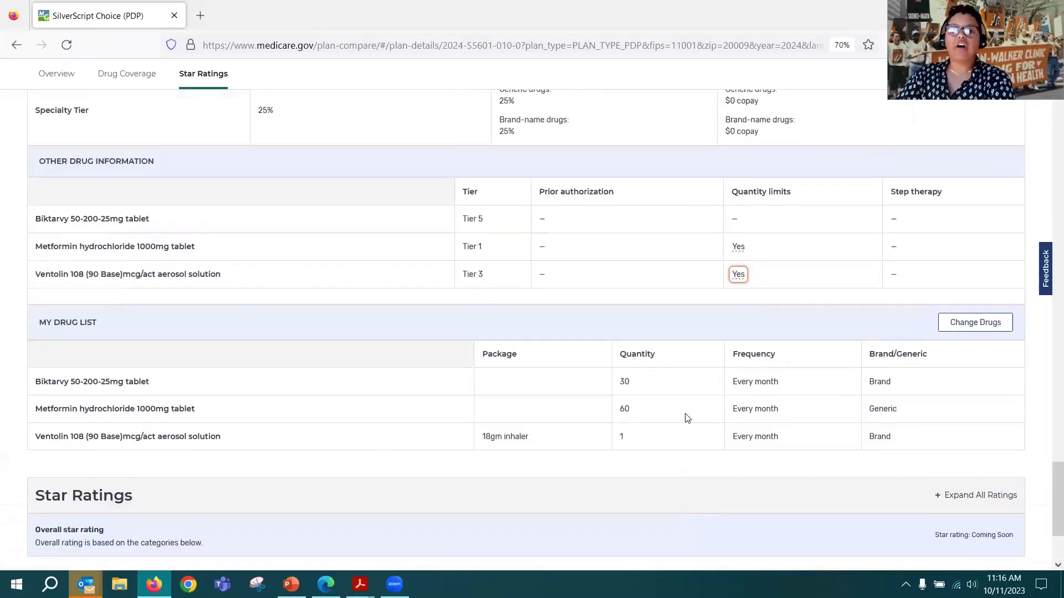
{"action": "scroll", "coordinate": [687, 418], "scroll_direction": "up", "scroll_amount": 2}
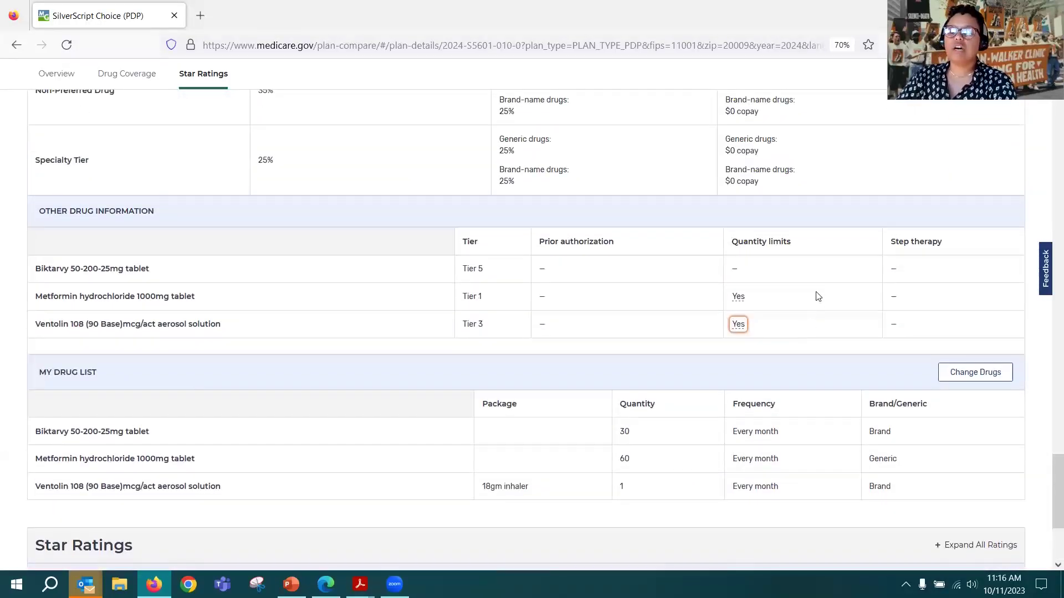
{"action": "scroll", "coordinate": [816, 287], "scroll_direction": "up", "scroll_amount": 15}
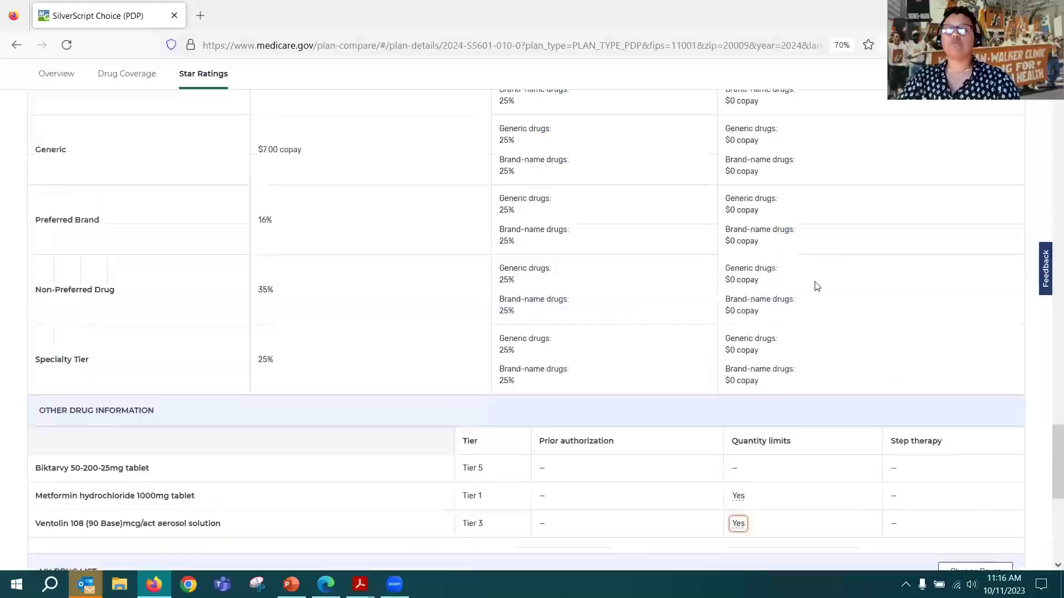
{"action": "scroll", "coordinate": [815, 283], "scroll_direction": "up", "scroll_amount": 10}
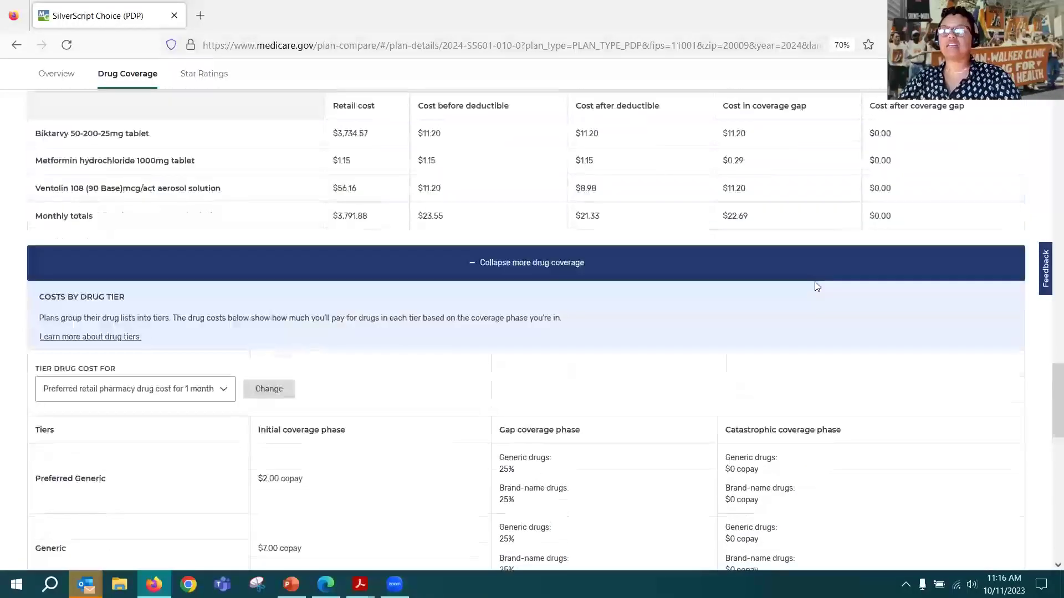
{"action": "scroll", "coordinate": [816, 287], "scroll_direction": "up", "scroll_amount": 6}
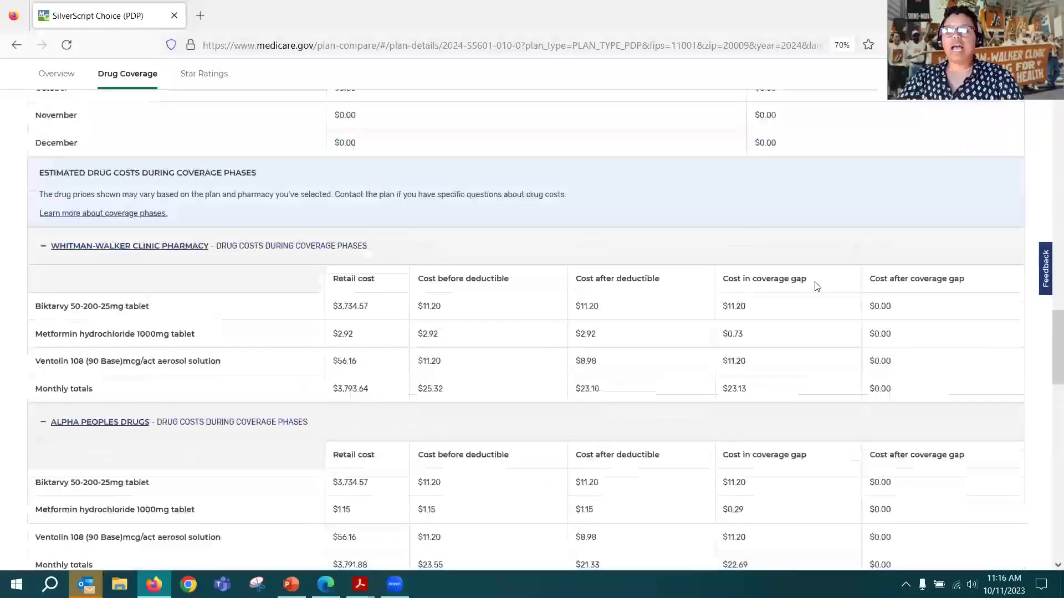
{"action": "scroll", "coordinate": [816, 287], "scroll_direction": "up", "scroll_amount": 11}
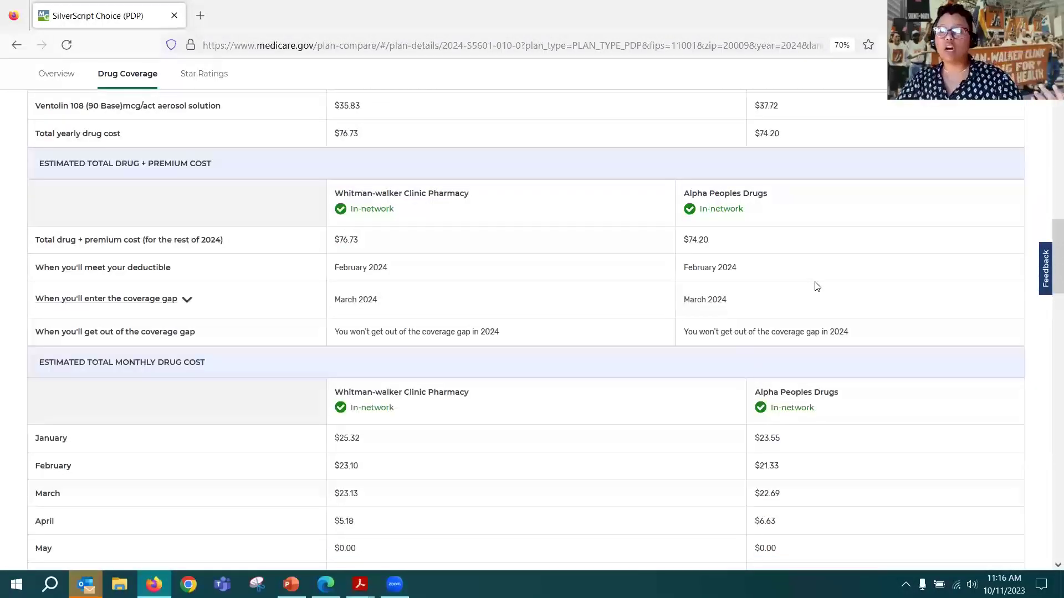
{"action": "scroll", "coordinate": [816, 287], "scroll_direction": "up", "scroll_amount": 1}
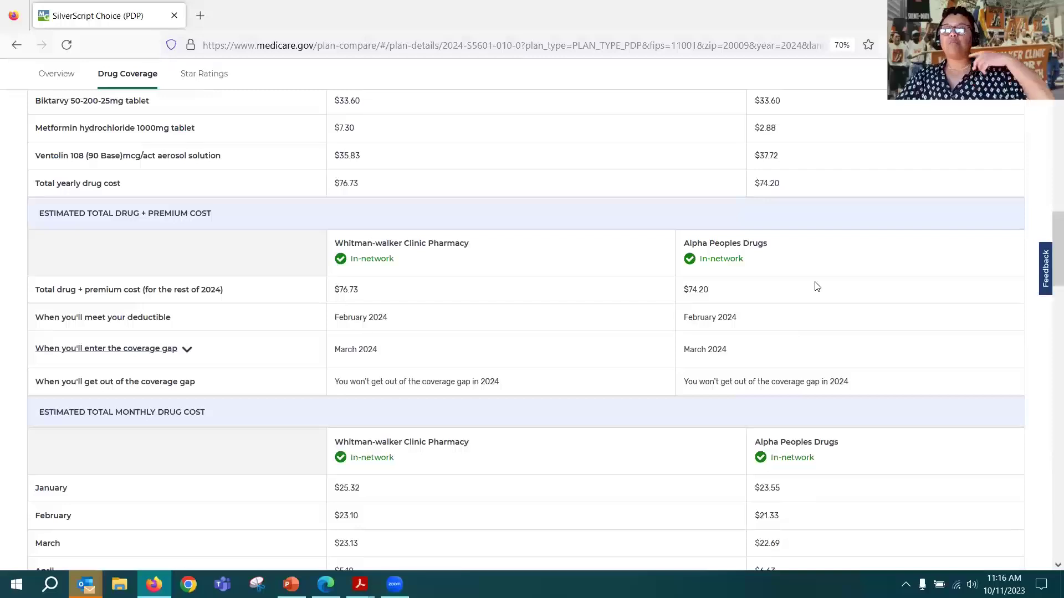
{"action": "scroll", "coordinate": [816, 287], "scroll_direction": "up", "scroll_amount": 5}
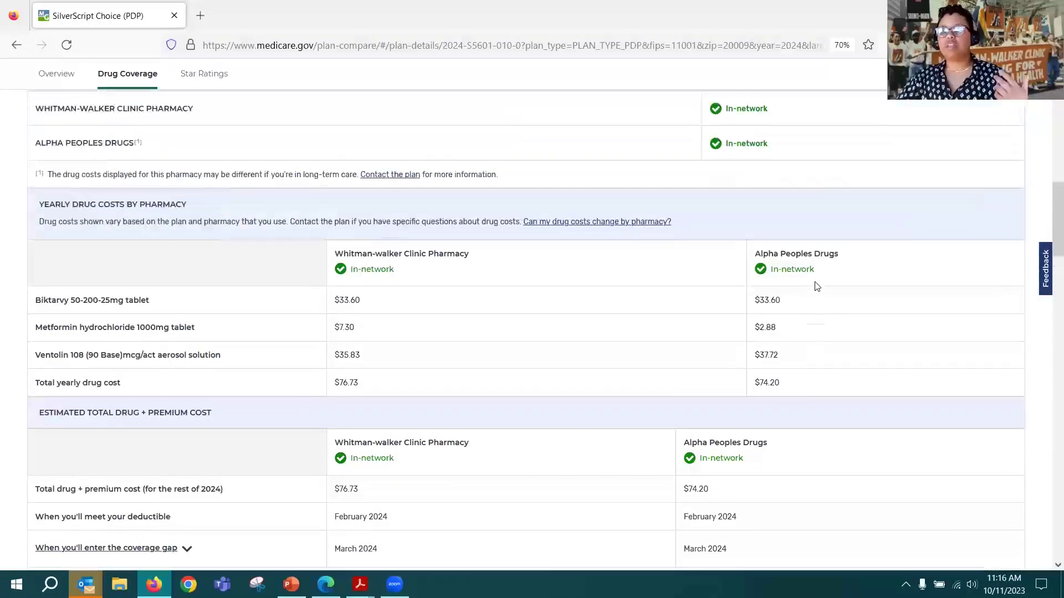
{"action": "scroll", "coordinate": [817, 286], "scroll_direction": "up", "scroll_amount": 2}
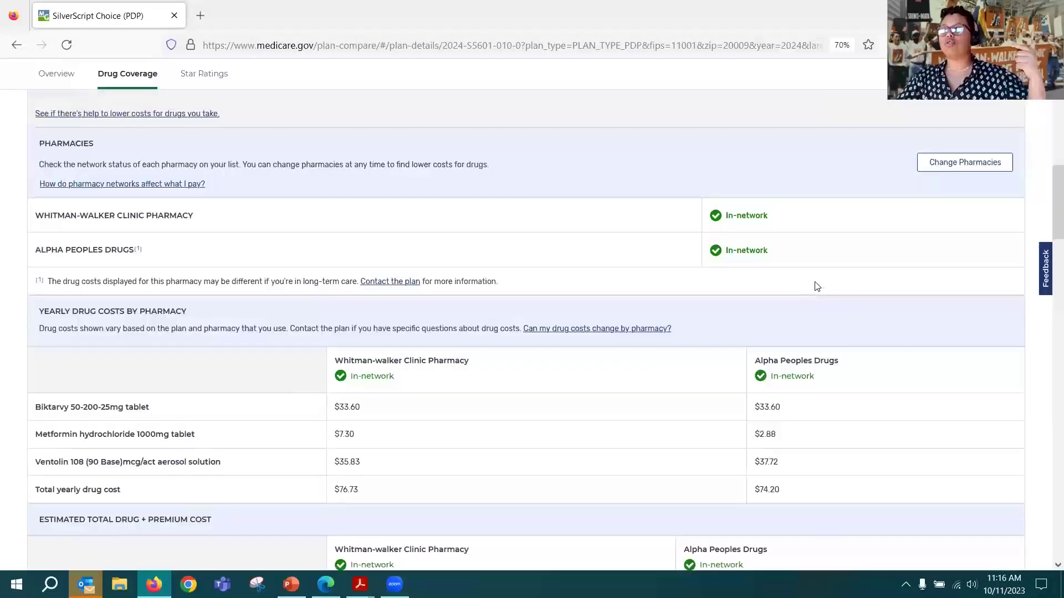
{"action": "scroll", "coordinate": [817, 286], "scroll_direction": "up", "scroll_amount": 1}
{"action": "scroll", "coordinate": [816, 286], "scroll_direction": "up", "scroll_amount": 2}
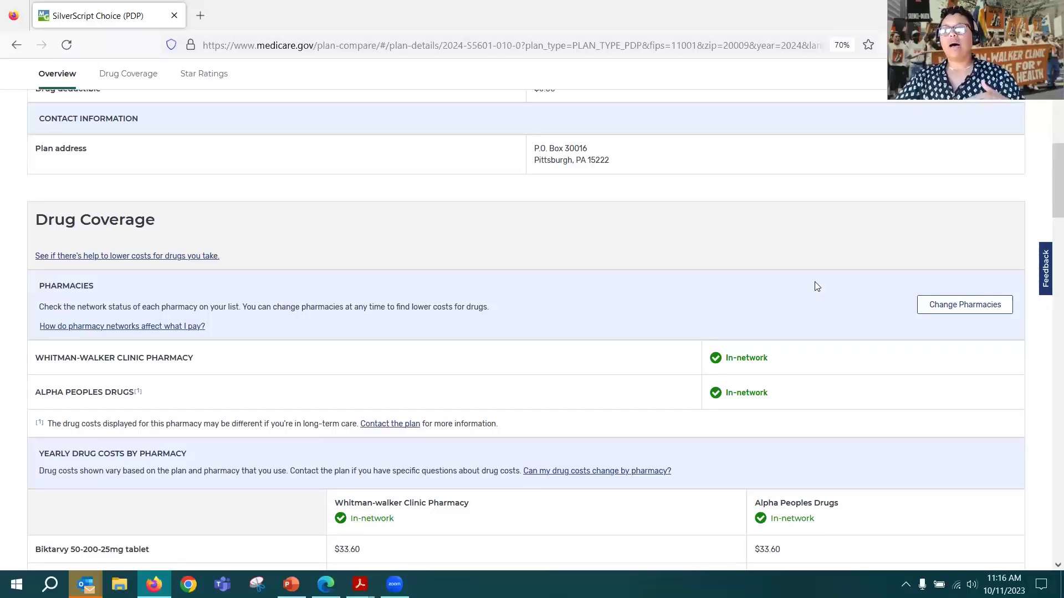
{"action": "scroll", "coordinate": [816, 286], "scroll_direction": "up", "scroll_amount": 2}
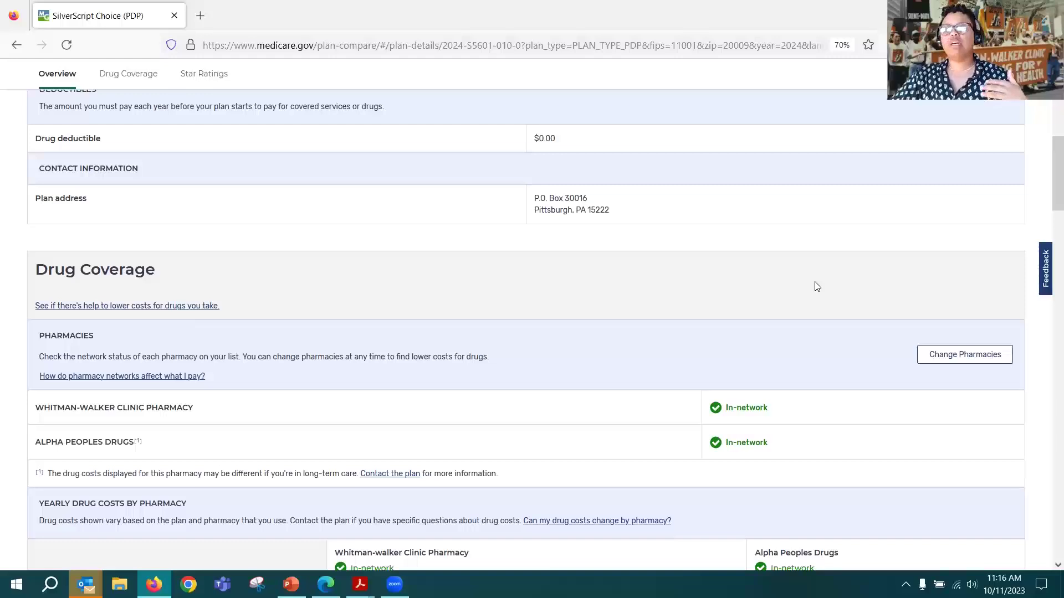
{"action": "scroll", "coordinate": [816, 286], "scroll_direction": "up", "scroll_amount": 6}
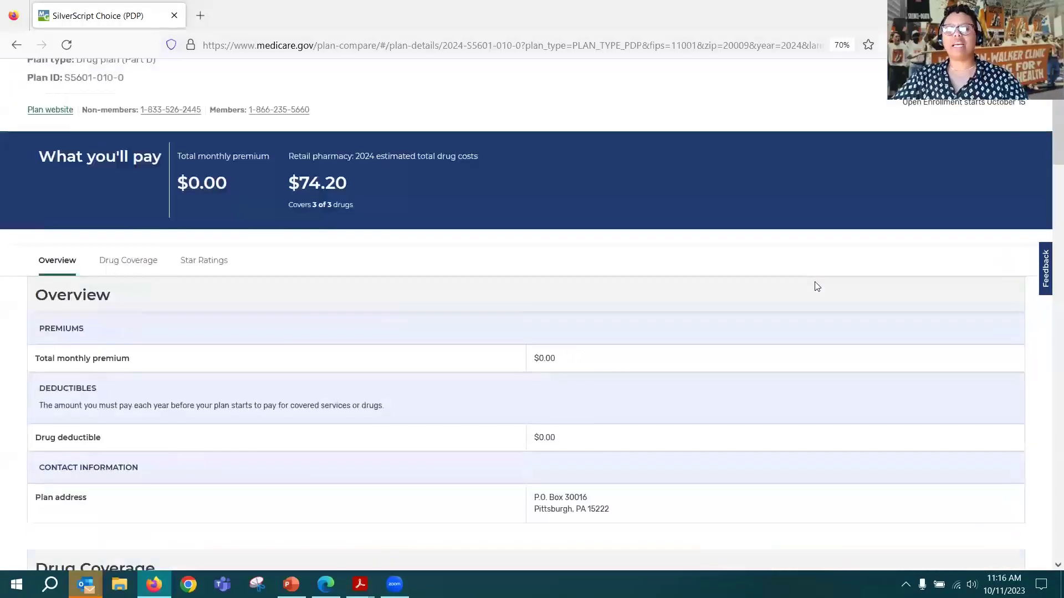
{"action": "scroll", "coordinate": [816, 286], "scroll_direction": "up", "scroll_amount": 3}
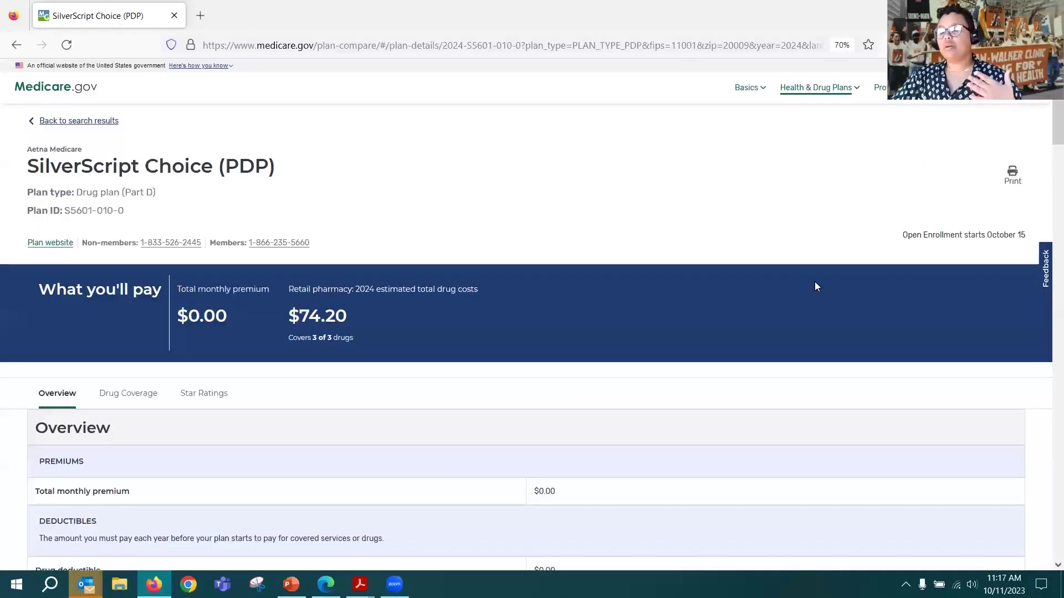